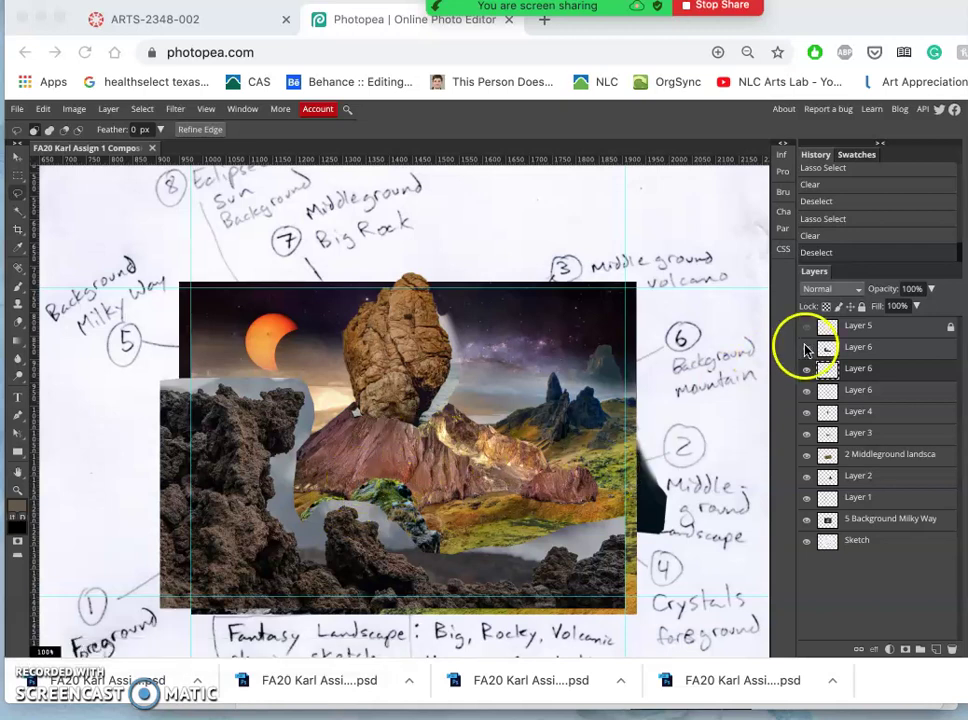
Hide the two uppermost layers named Layer 6, which hold the dark foreground rocks
left_click(808, 349)
left_click(807, 350)
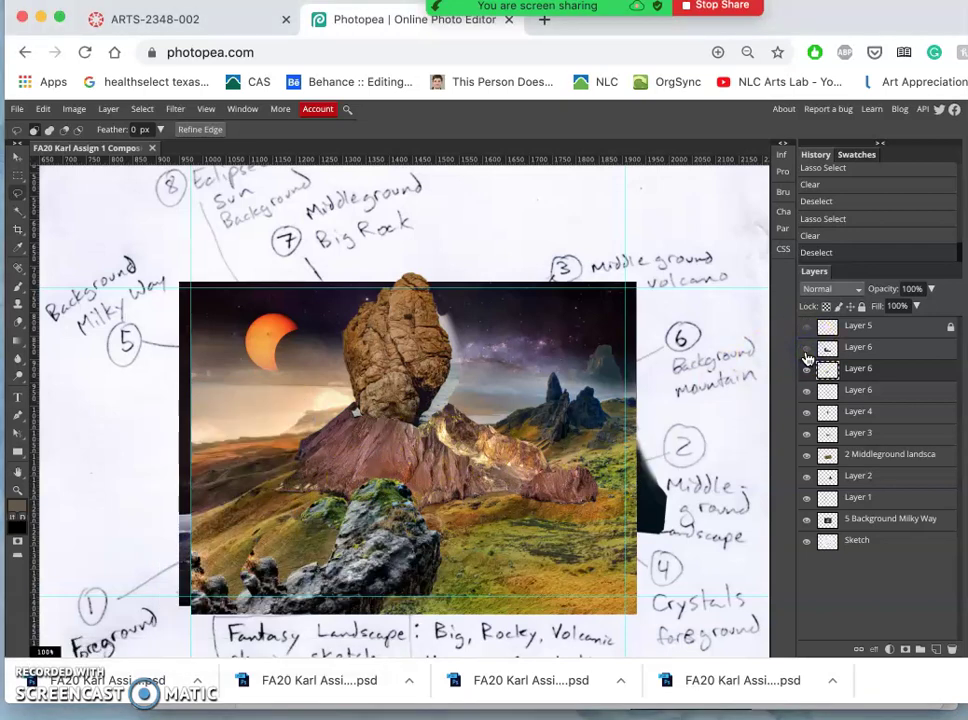
left_click(807, 352)
left_click(807, 349)
left_click(806, 376)
left_click(806, 376)
left_click(806, 378)
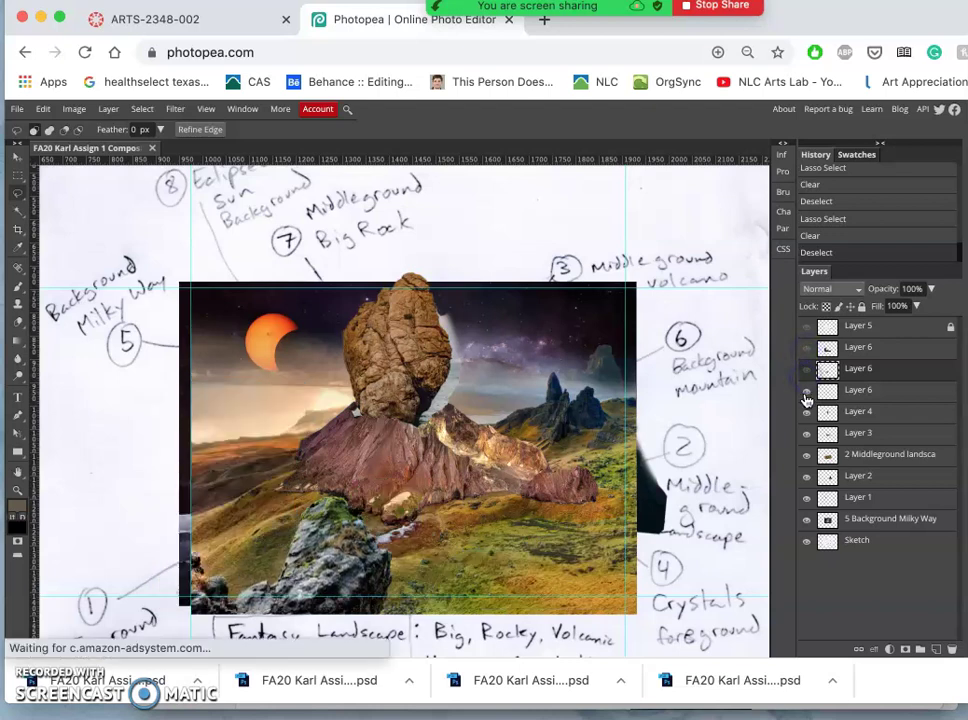
Toggle the visibility of Layer 4 and the lowest Layer 6 to check what each contains, leaving both shown
left_click(806, 397)
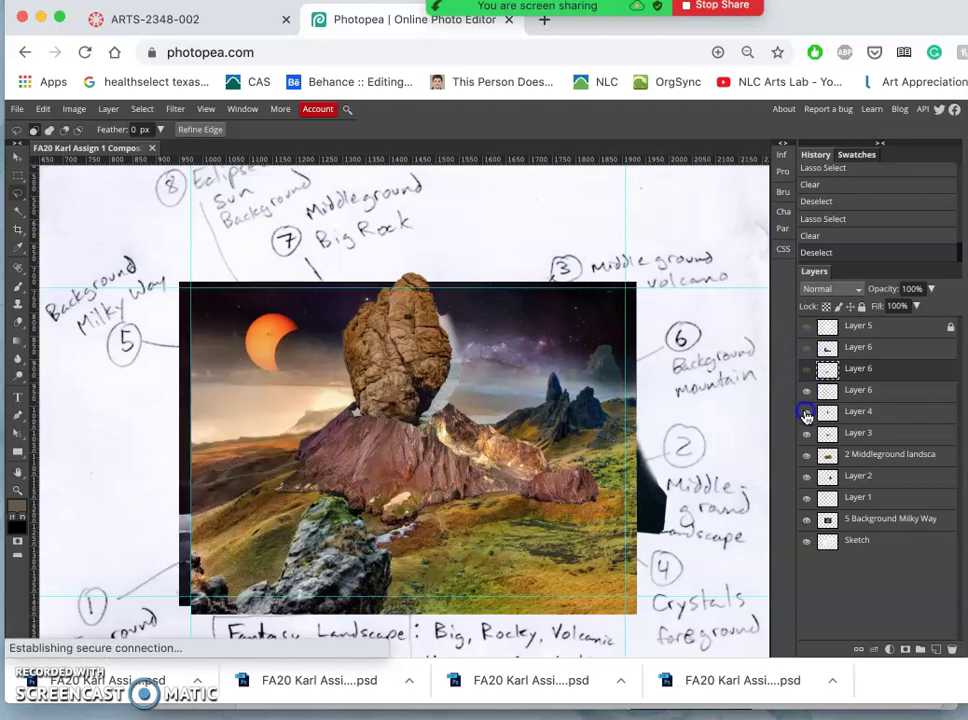
left_click(806, 412)
left_click(806, 412)
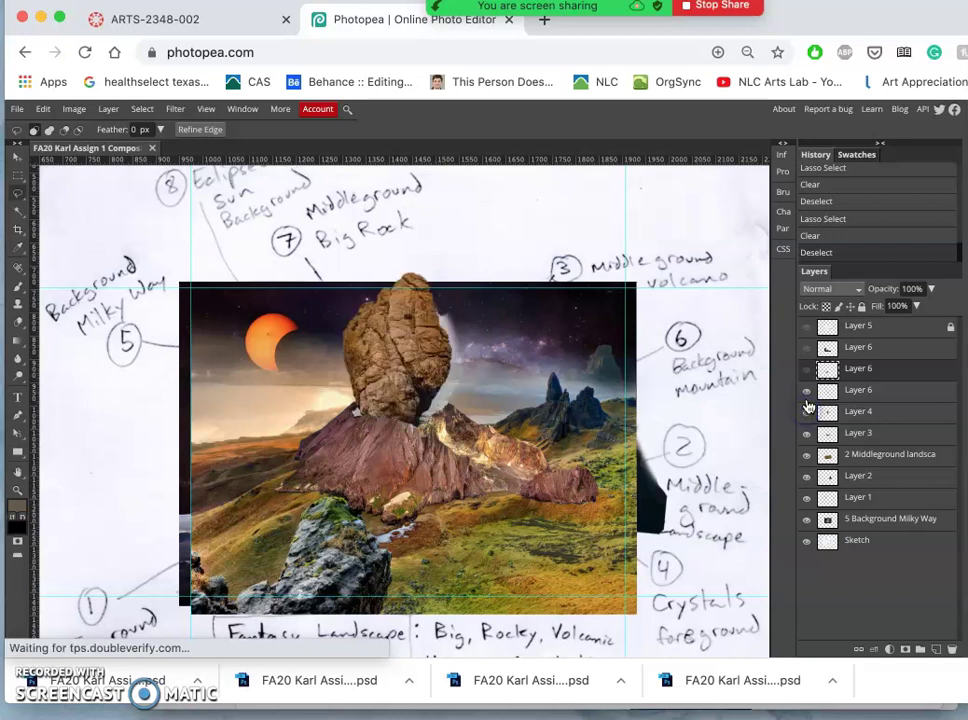
left_click(806, 391)
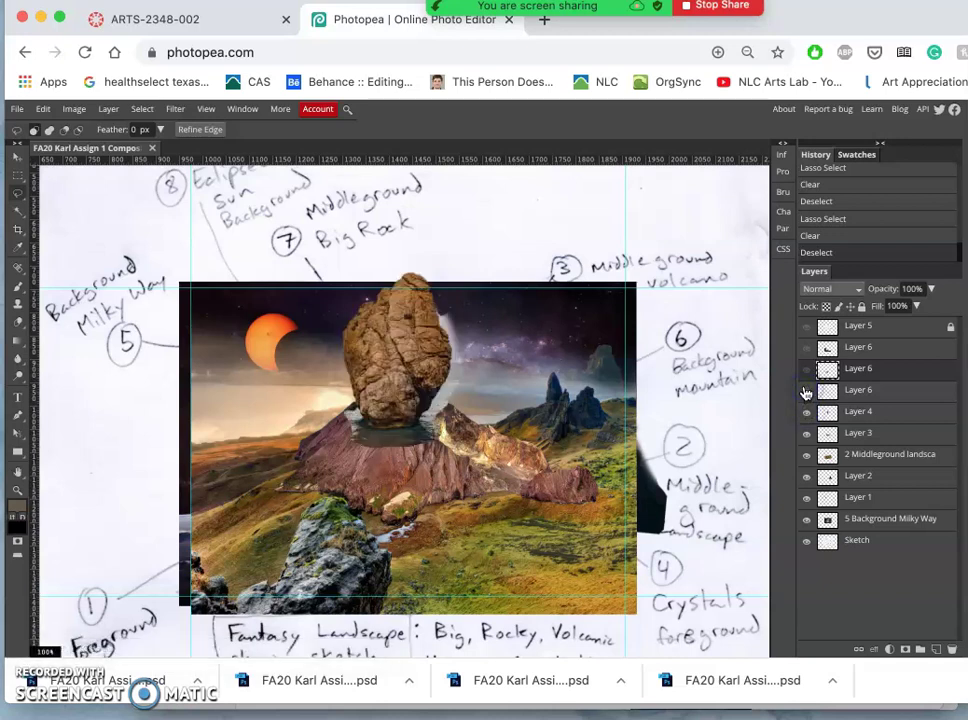
left_click(805, 392)
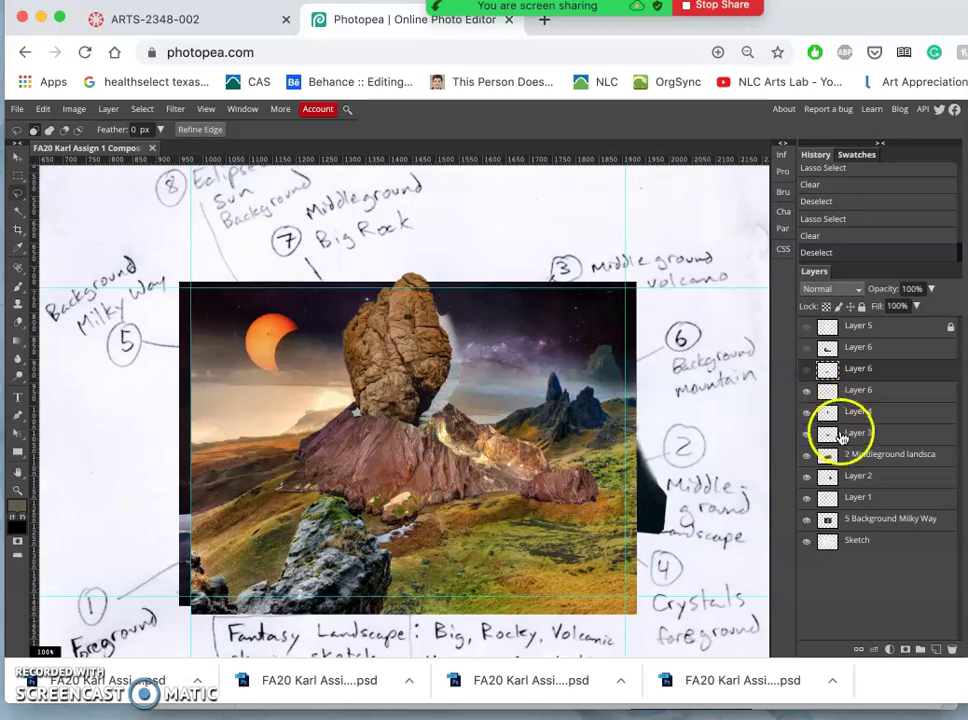
Select Layer 4 with the big rock and set the Lasso feather to 1 px
left_click_drag(851, 404, 856, 399)
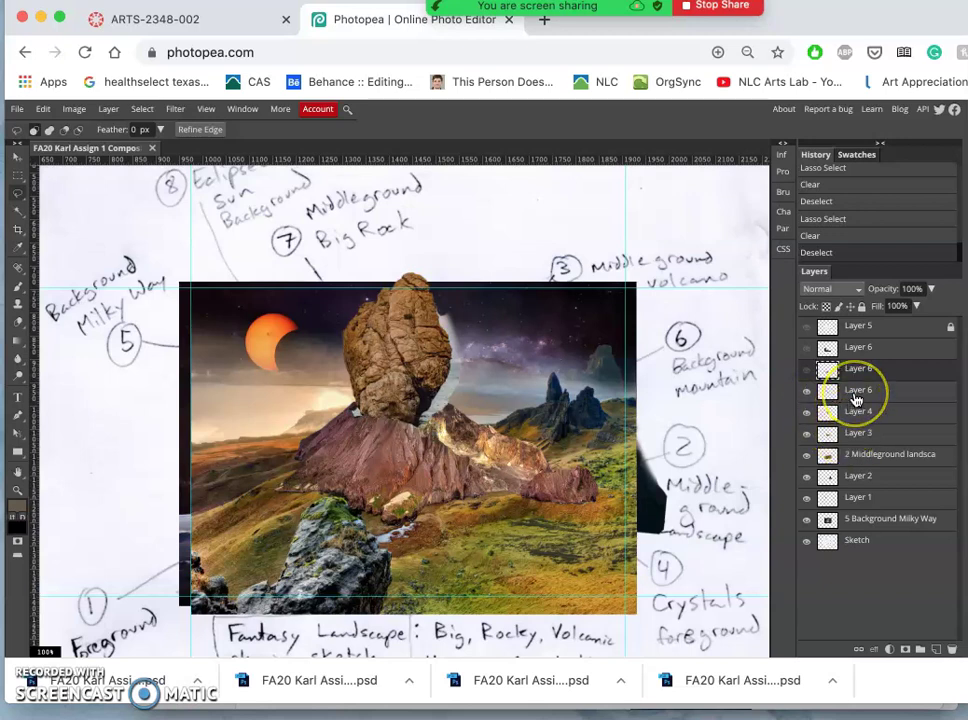
left_click(856, 412)
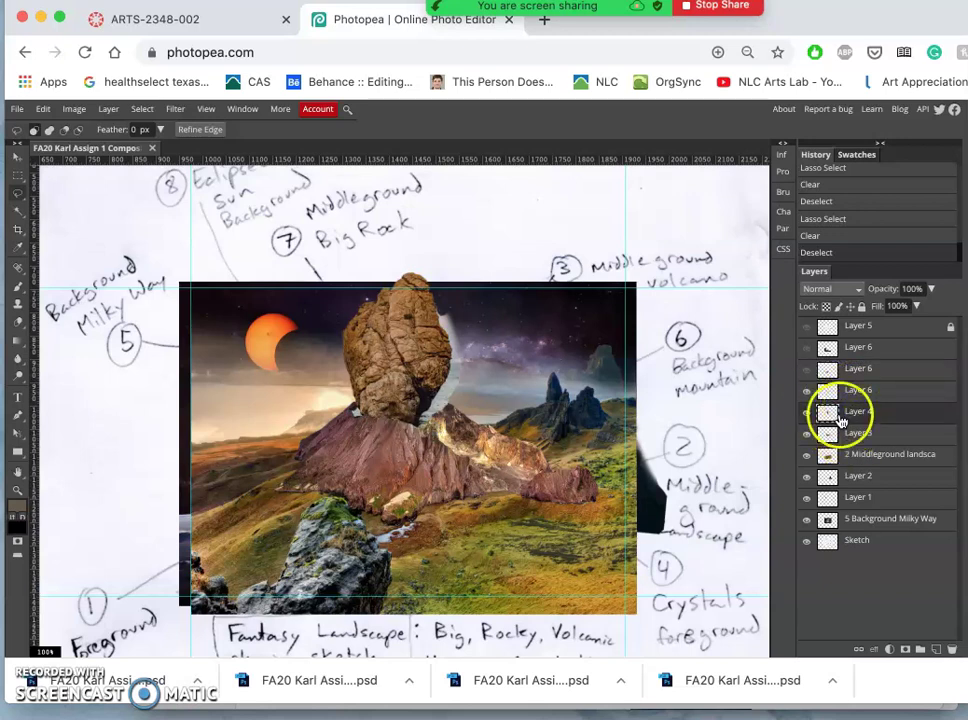
scroll(504, 403, "up", 4)
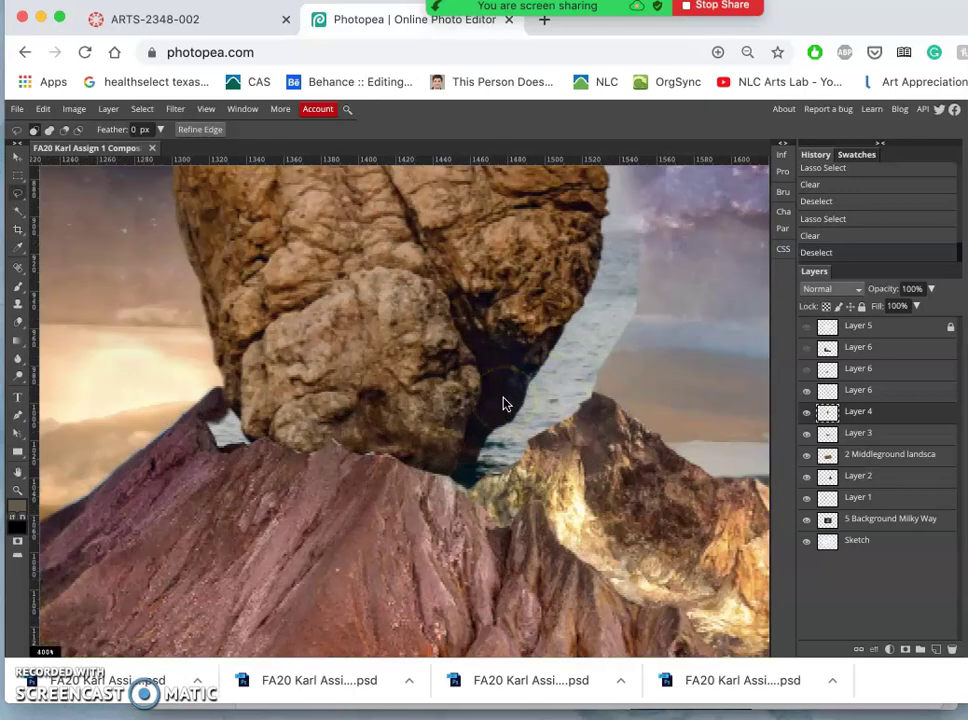
scroll(504, 403, "up", 5)
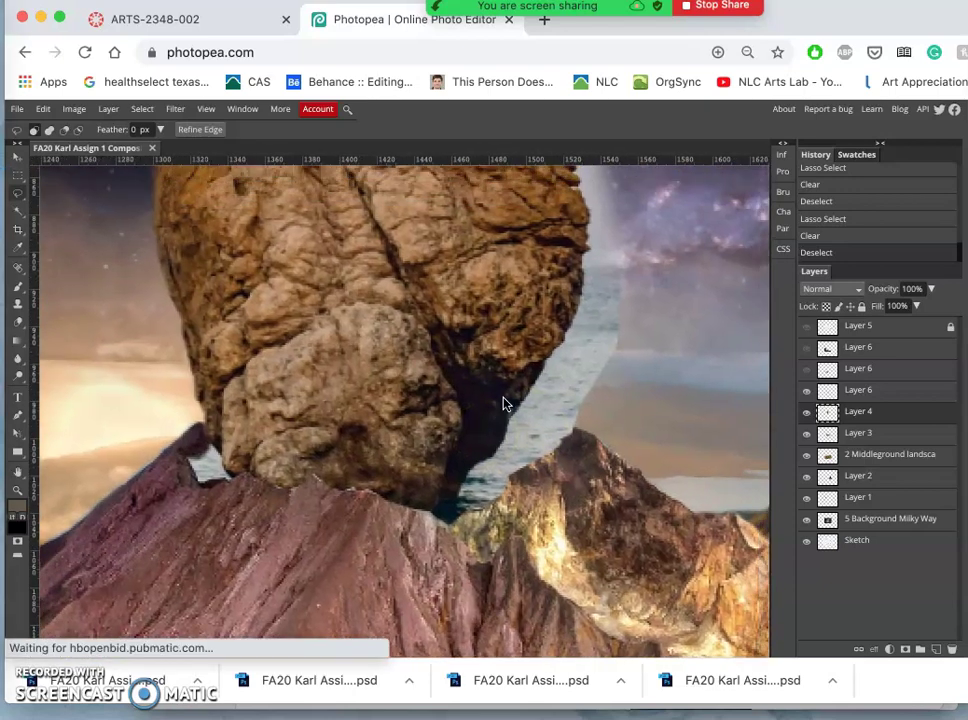
scroll(504, 403, "up", 4)
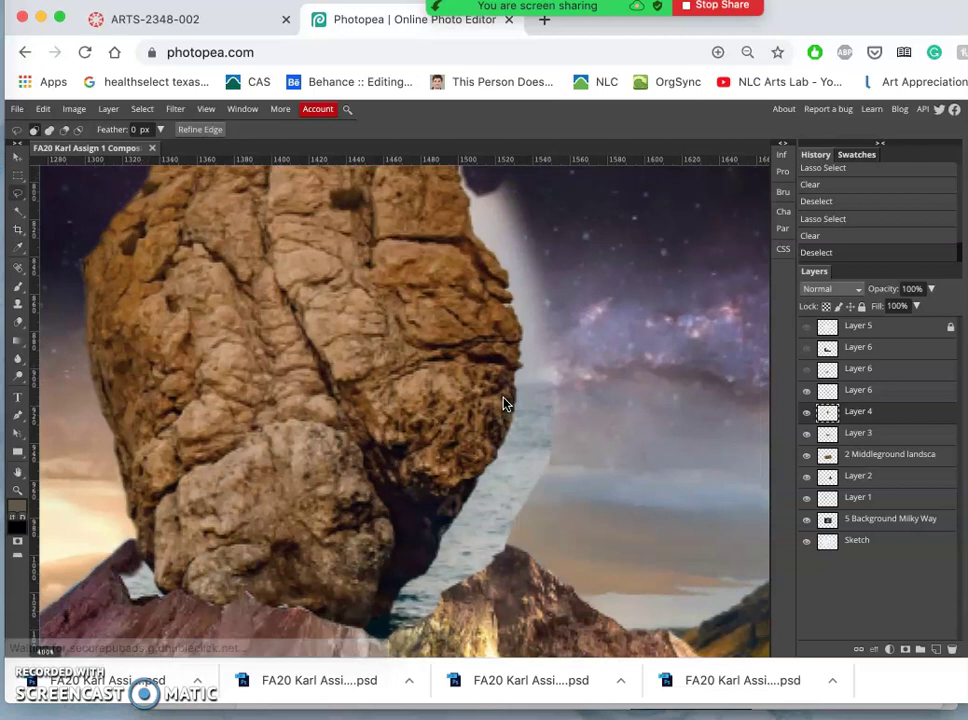
scroll(504, 403, "up", 2)
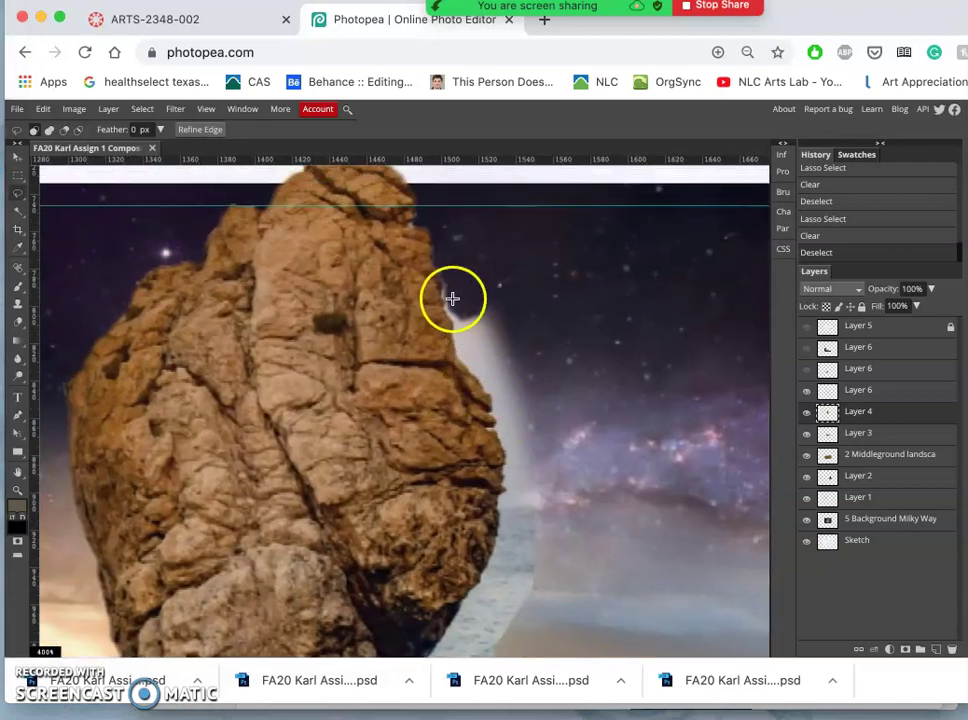
double_click(138, 128)
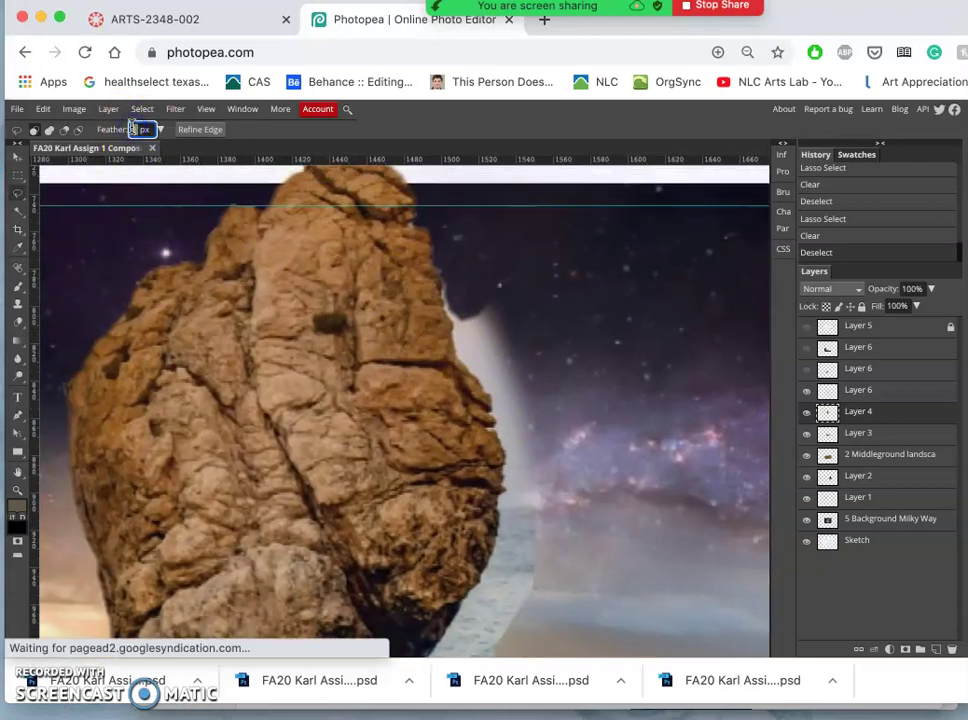
Lasso the pale leftover background along the upper right edge of the big rock, clear it and deselect
left_click(440, 278)
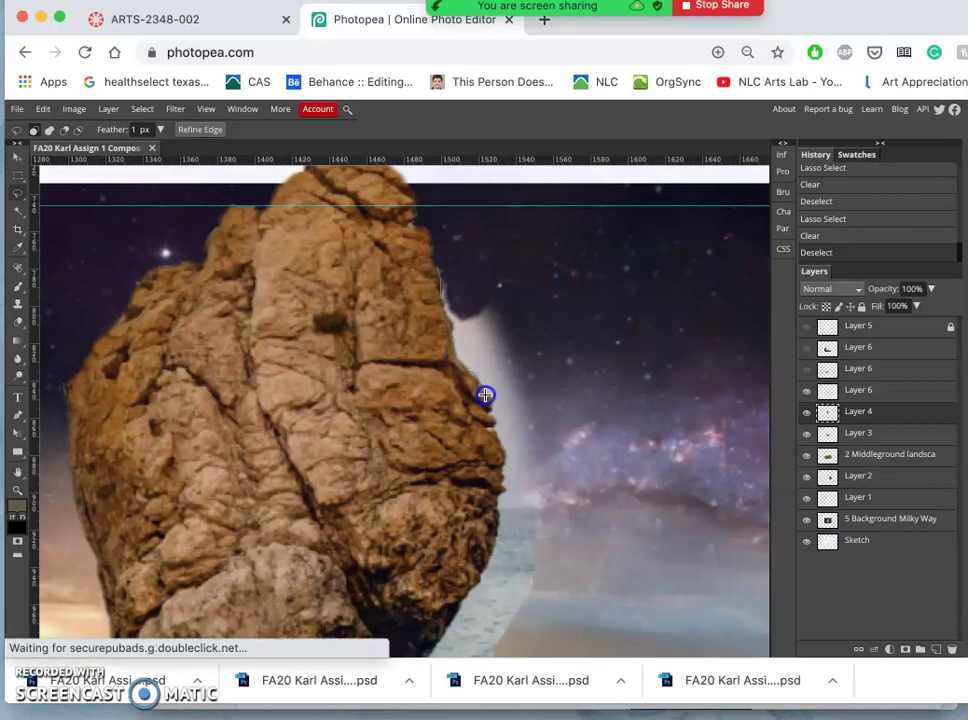
left_click_drag(486, 395, 503, 477)
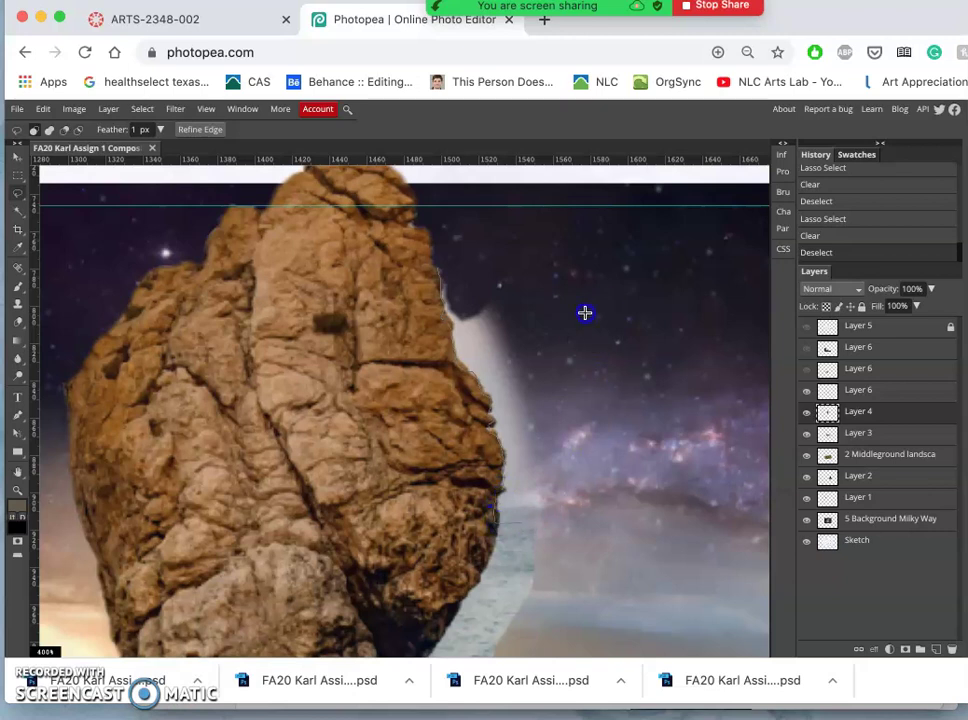
left_click(461, 235)
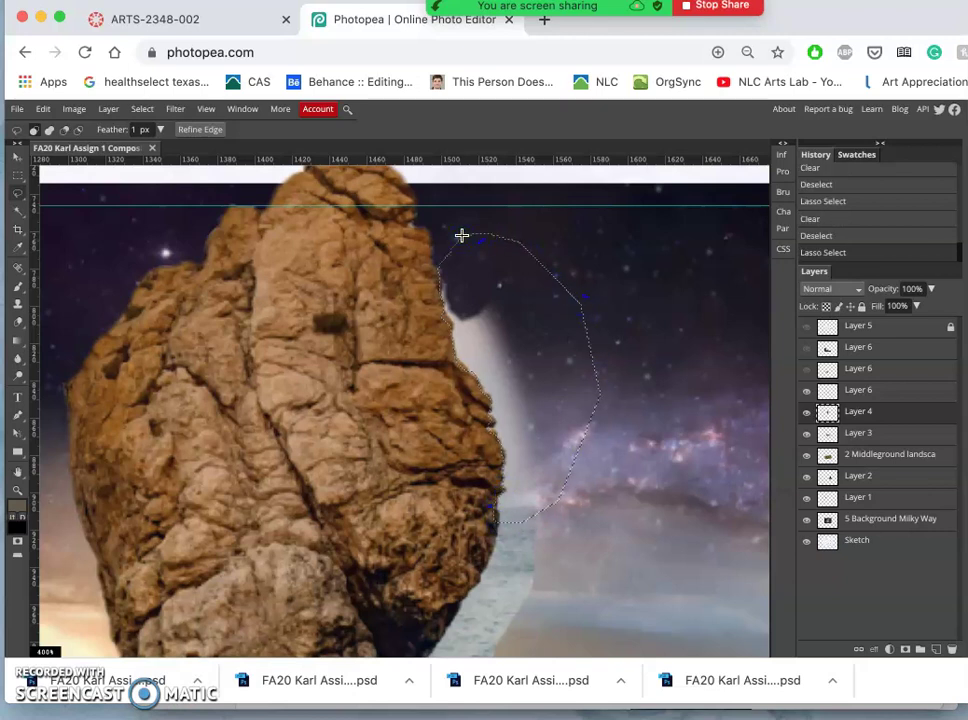
key("Delete")
left_click(556, 349)
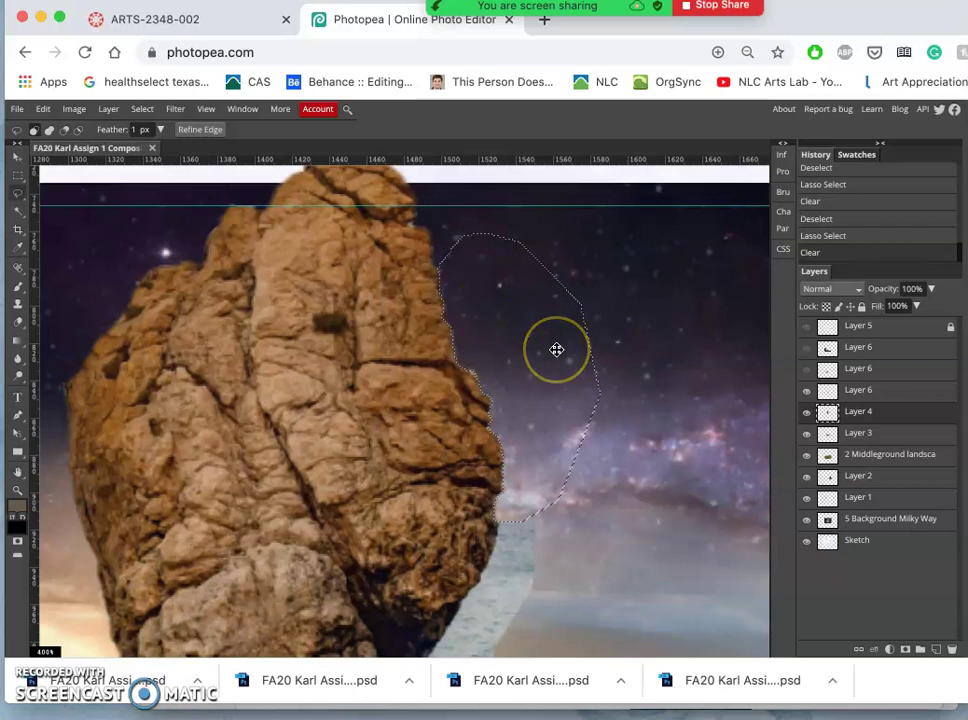
scroll(556, 349, "down", 1)
scroll(556, 349, "down", 4)
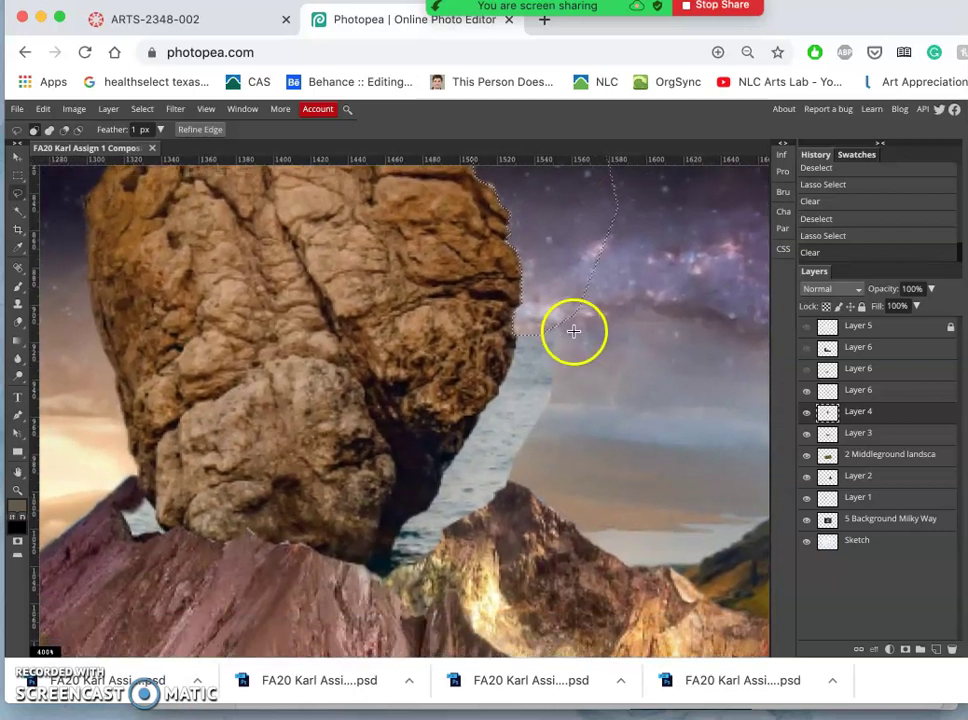
left_click(575, 339)
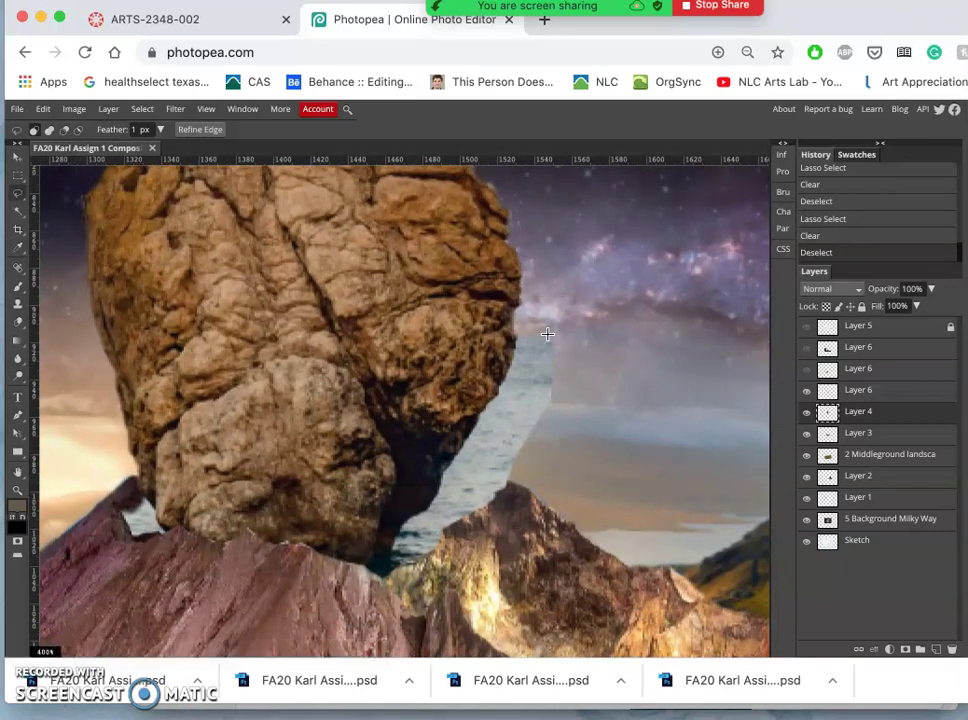
Lasso the upper part of the leftover water along the big rock's lower right edge, clear it and deselect
scroll(547, 334, "up", 2)
scroll(547, 334, "up", 1)
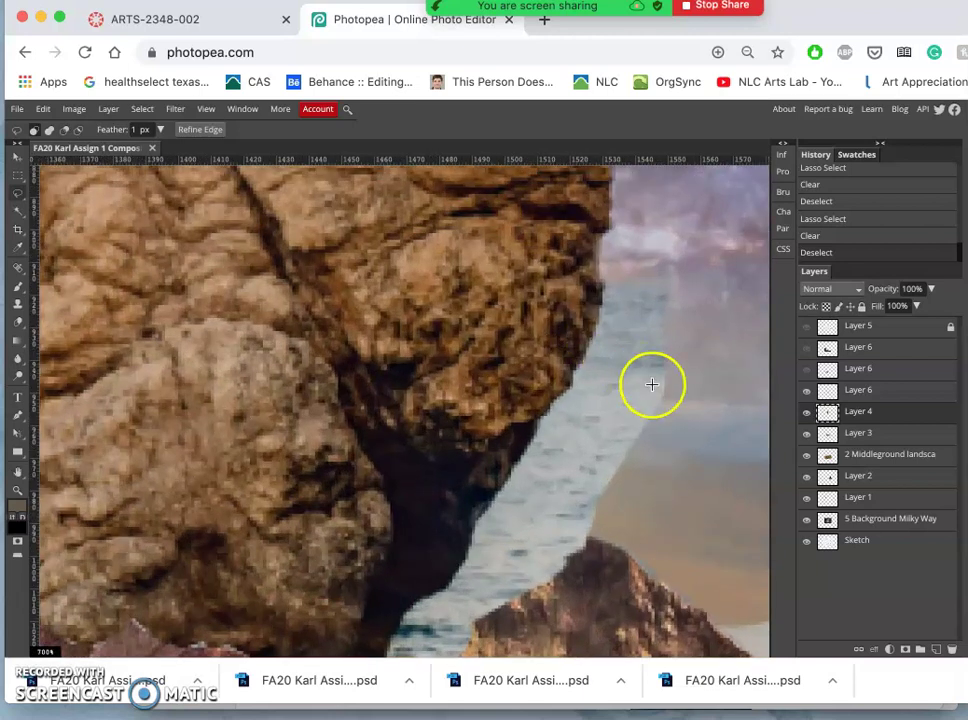
left_click_drag(601, 274, 586, 352)
mouse_move(516, 470)
left_mouse_down()
mouse_move(517, 505)
mouse_move(597, 515)
mouse_move(668, 508)
mouse_move(721, 401)
mouse_move(718, 276)
mouse_move(675, 241)
mouse_move(641, 247)
left_mouse_up()
key("Delete")
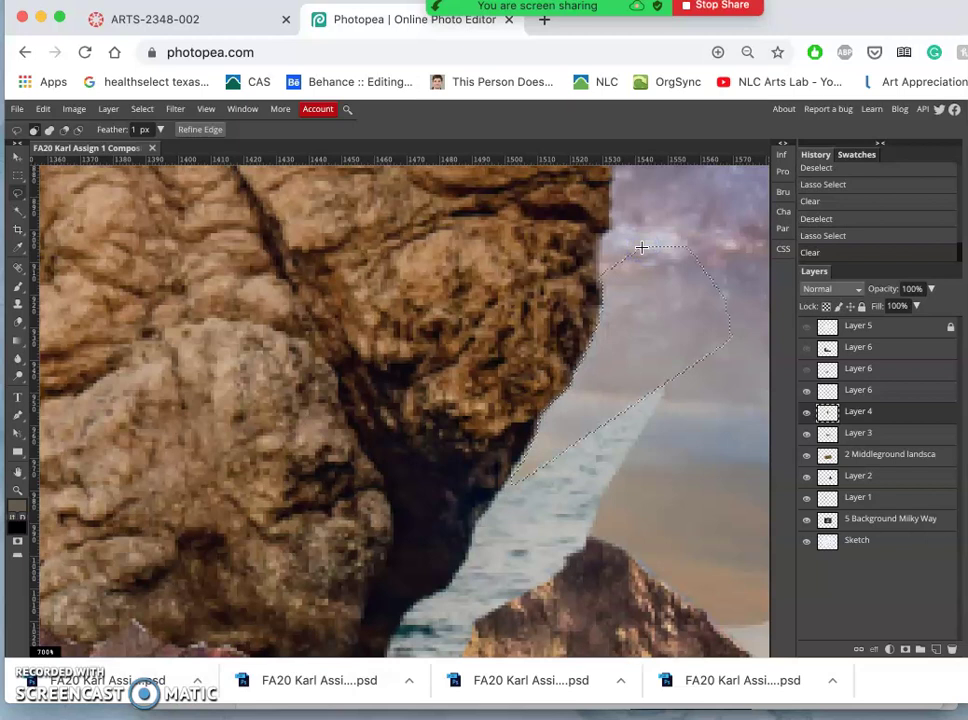
key("Delete")
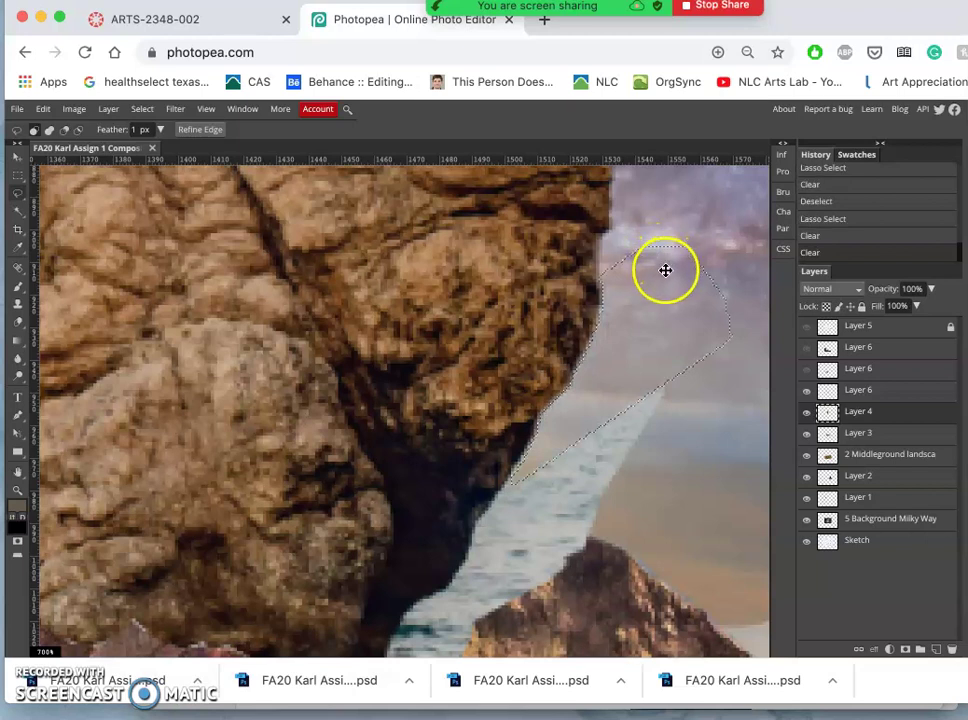
left_click(690, 405)
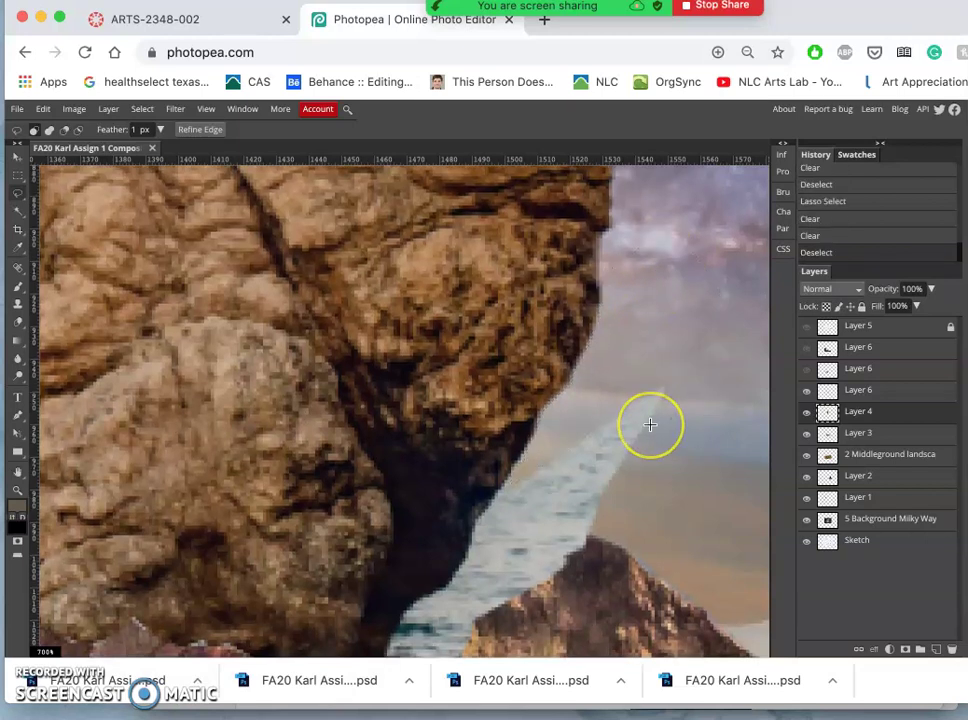
Lasso the remaining water strip between the big rock's base and the mountain peak and clear it
scroll(650, 424, "down", 3)
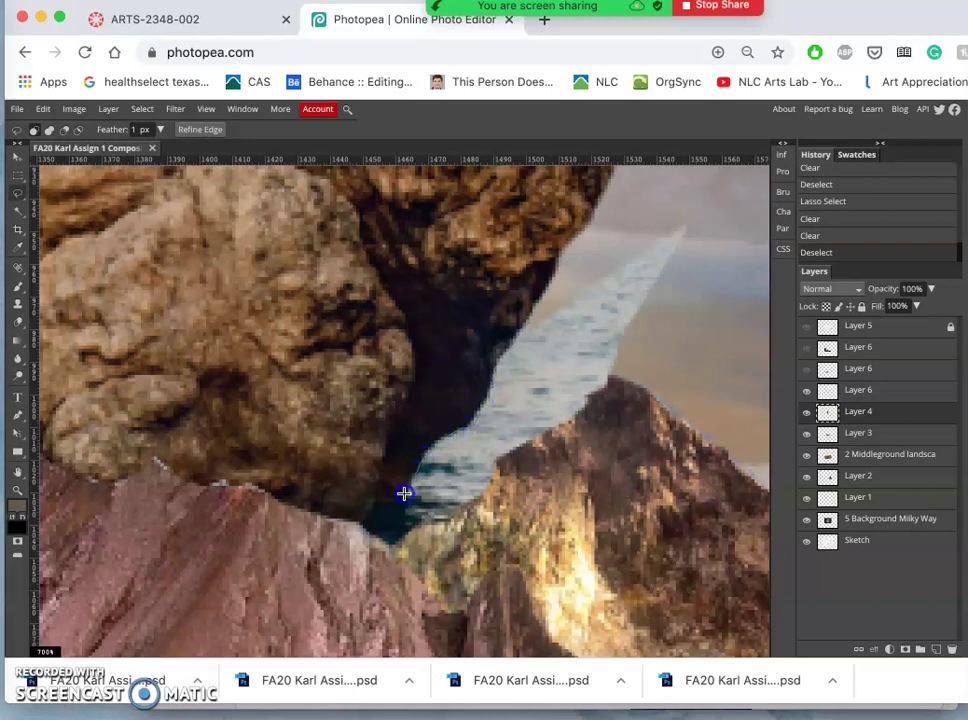
mouse_move(492, 536)
left_mouse_down()
mouse_move(577, 484)
mouse_move(634, 420)
mouse_move(702, 223)
mouse_move(664, 210)
mouse_move(631, 236)
left_mouse_up()
left_click(631, 236)
key("Delete")
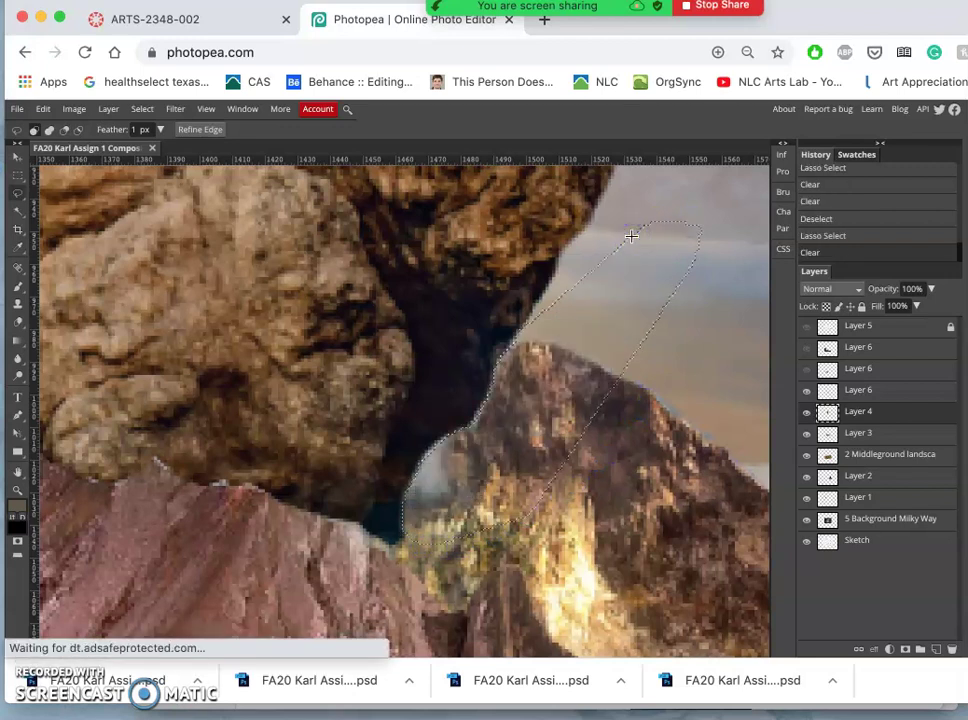
Clear the same selected strip beside the rock's base several more times and deselect
key("Delete")
key("Delete")
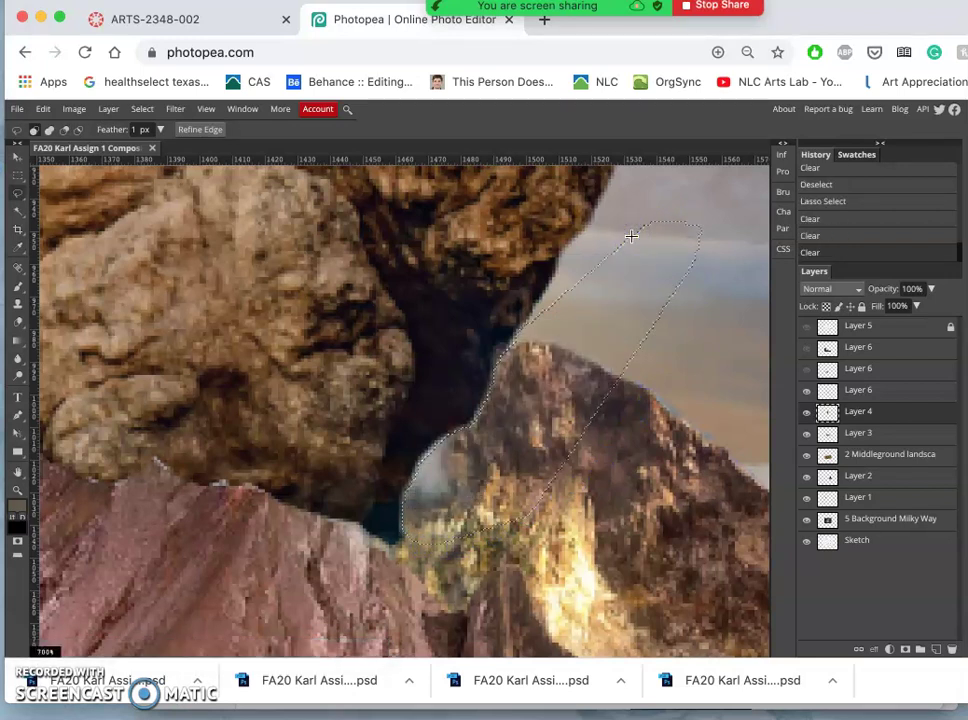
key("Delete")
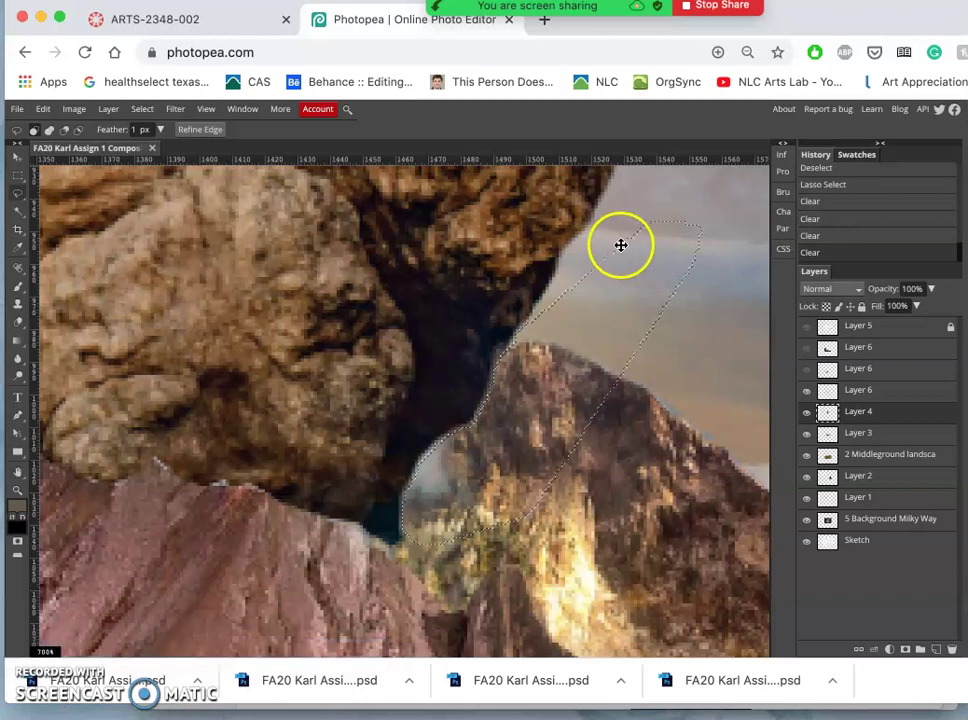
left_click(606, 240)
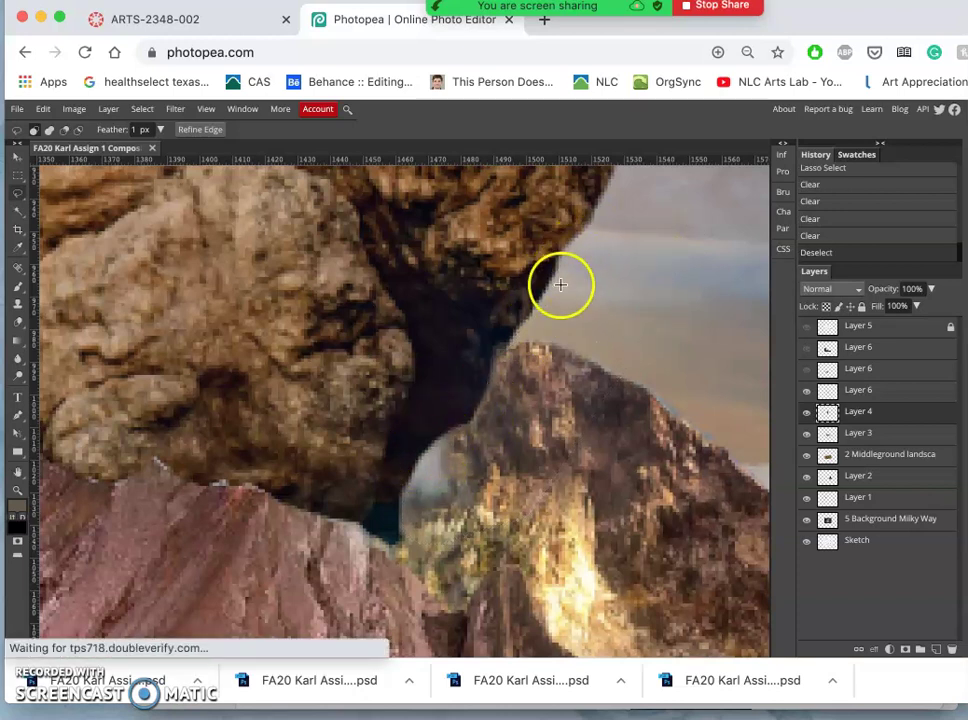
Step the history back to the first clear made after the last lasso selection
left_click(810, 237)
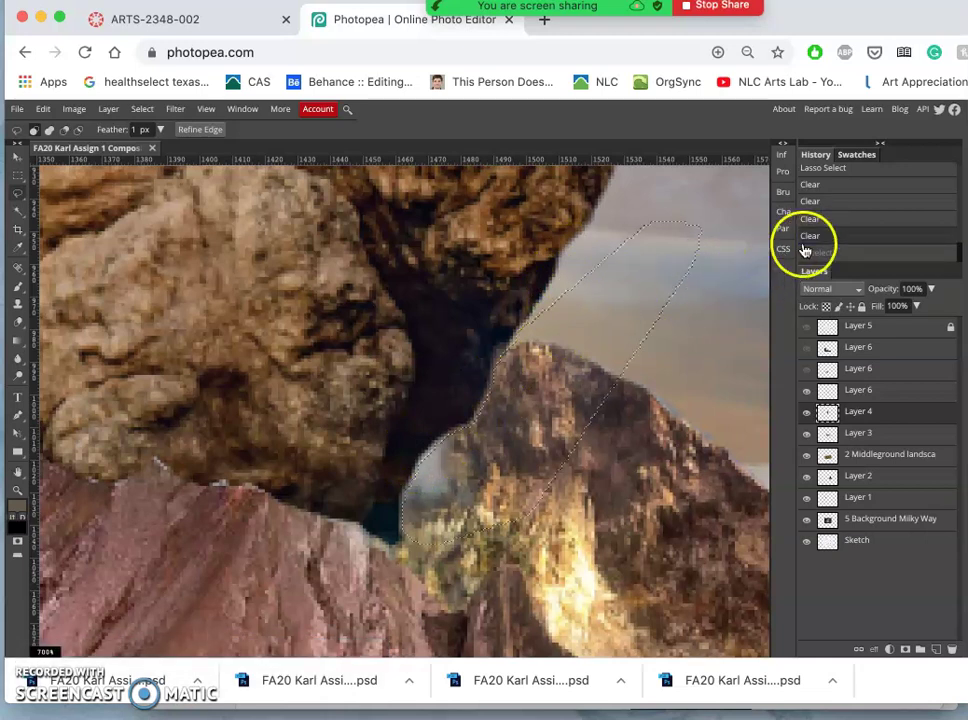
left_click(814, 217)
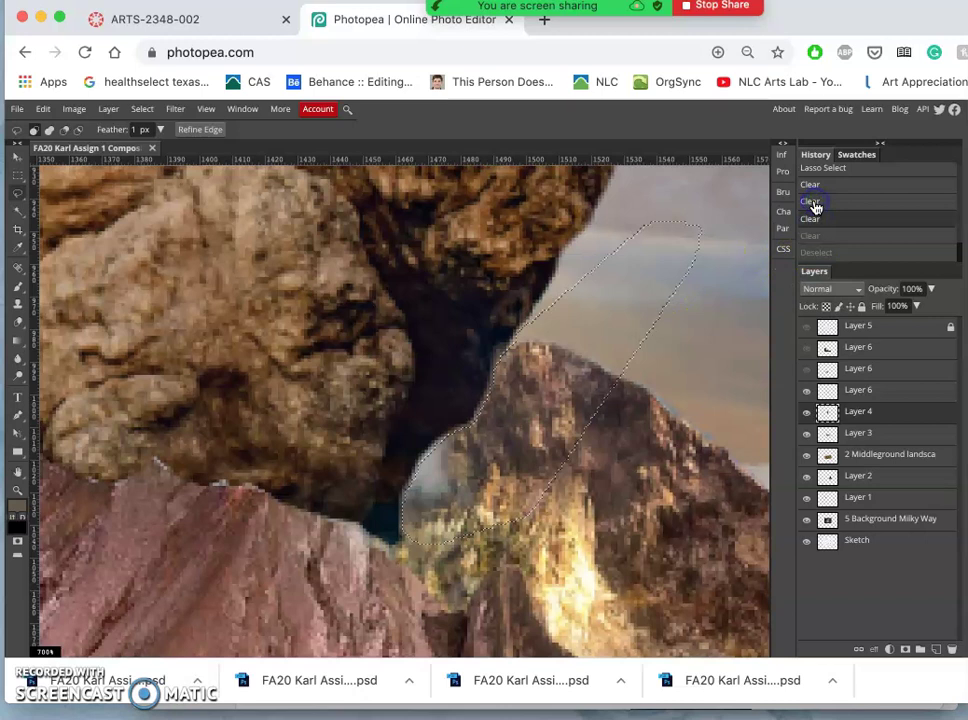
left_click(815, 186)
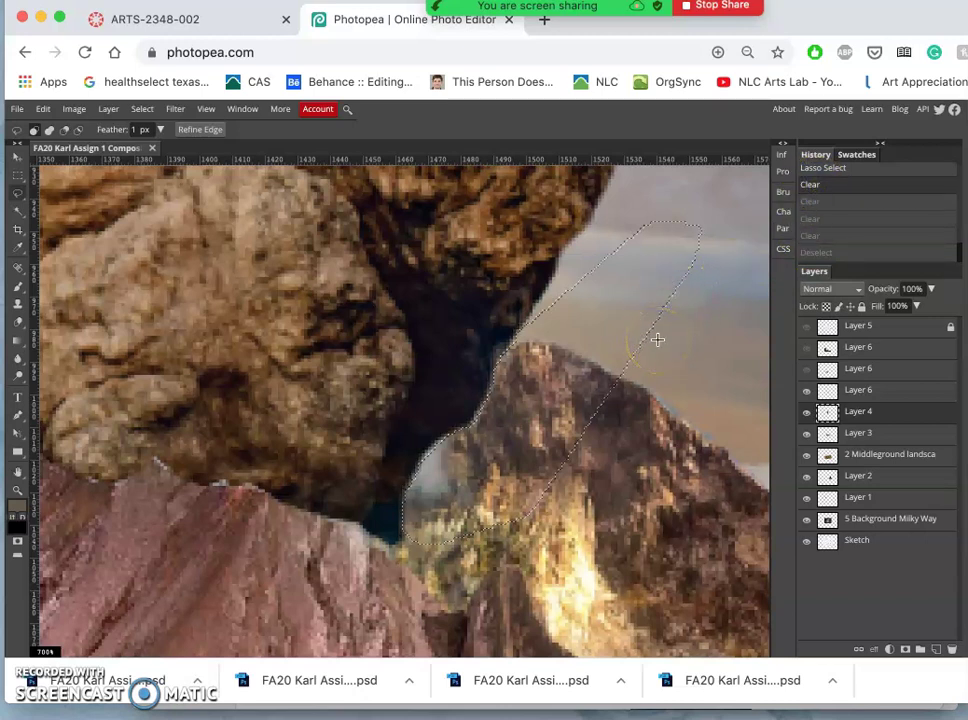
Clear the selected strip once more, undo that clear and deselect
key("Delete")
key("ctrl+z")
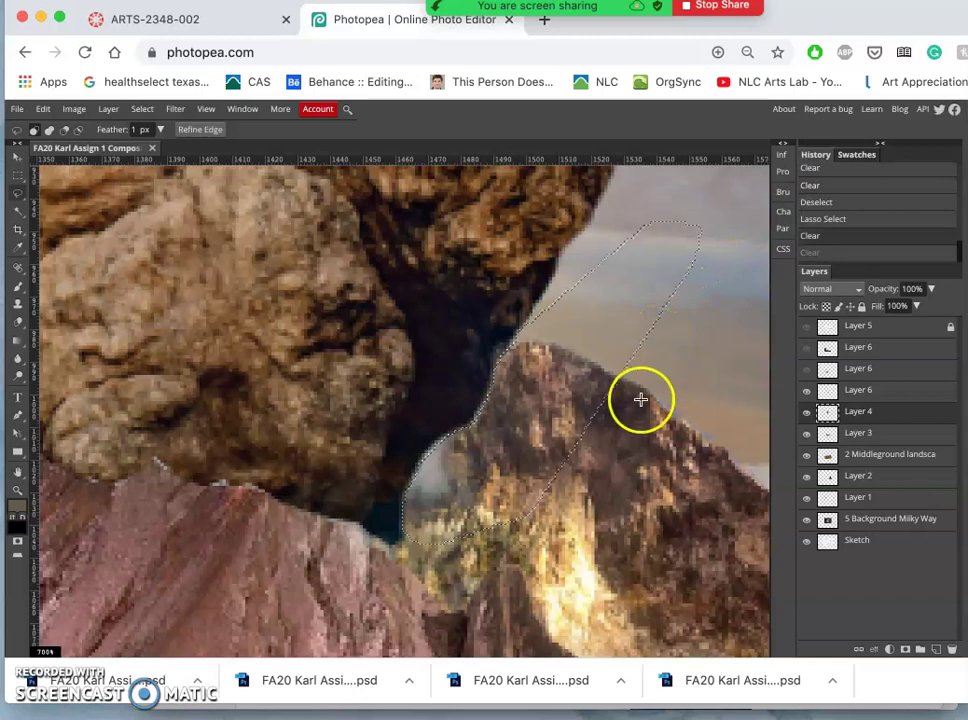
key("ctrl+d")
key("ctrl+minus")
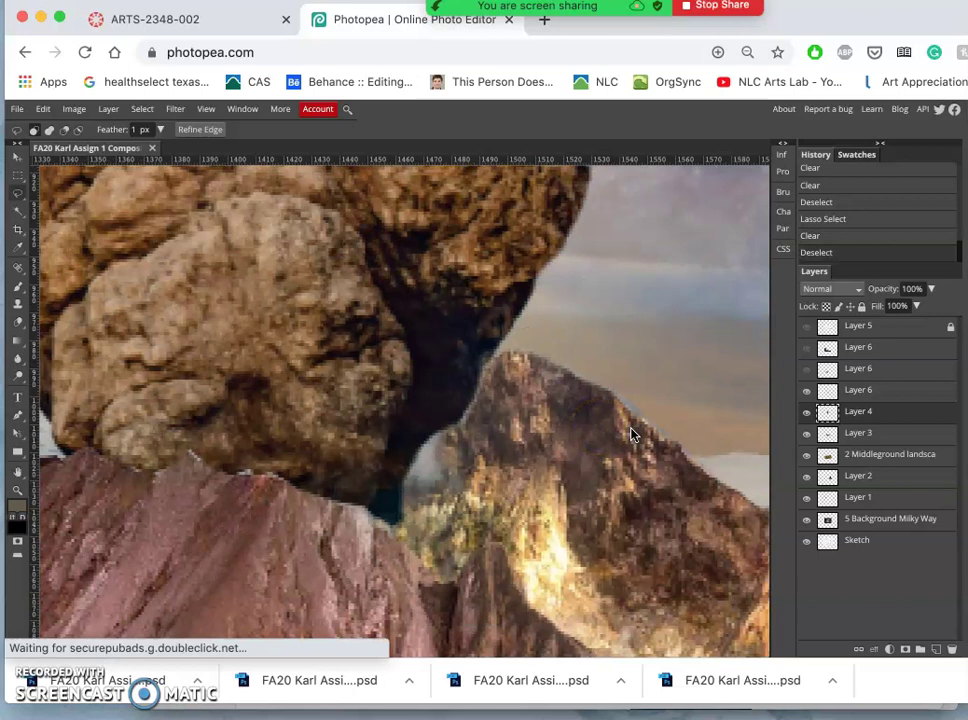
Restore the lasso selection through the history and clear the strip beside the rock's base a second time
left_click(782, 213)
left_click(815, 237)
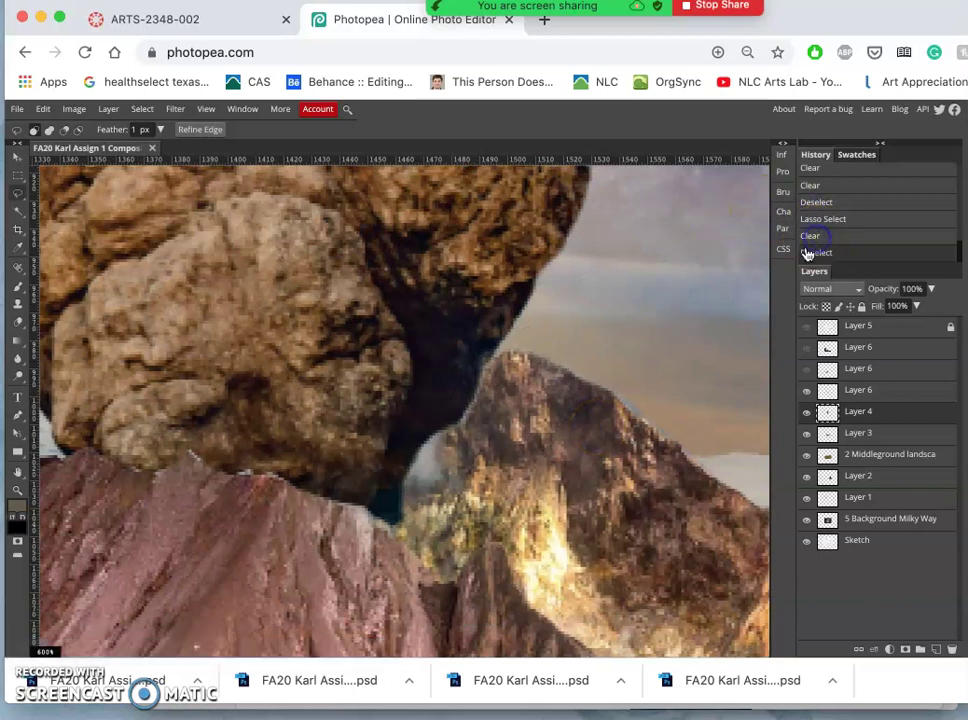
key("Delete")
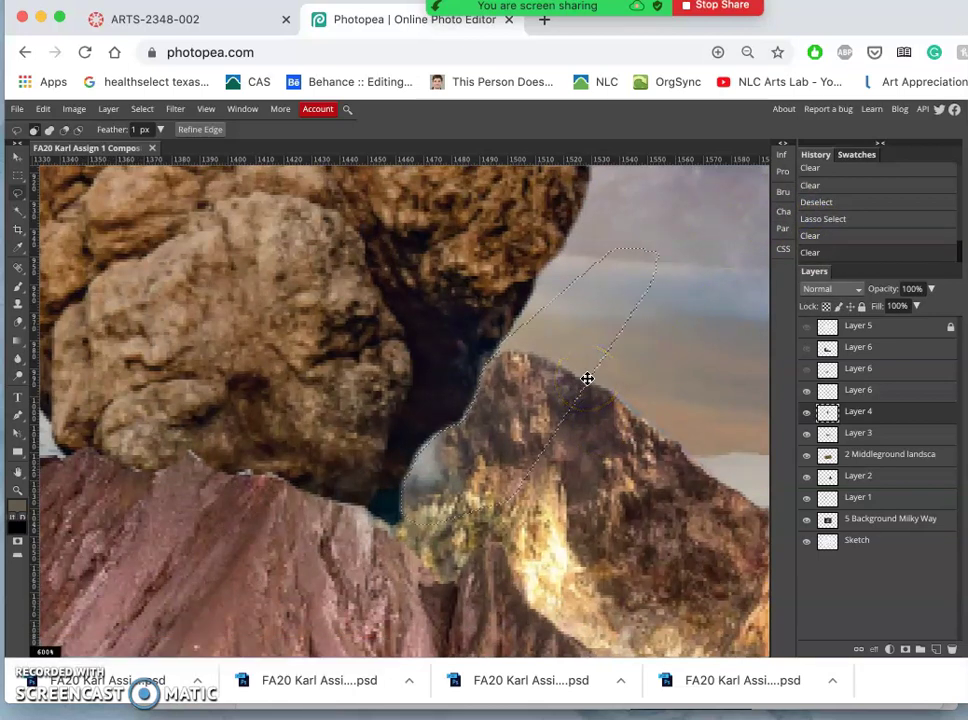
Clear the selected strip at the rock's base two more times and remove the selection
key("Delete")
left_click(687, 283)
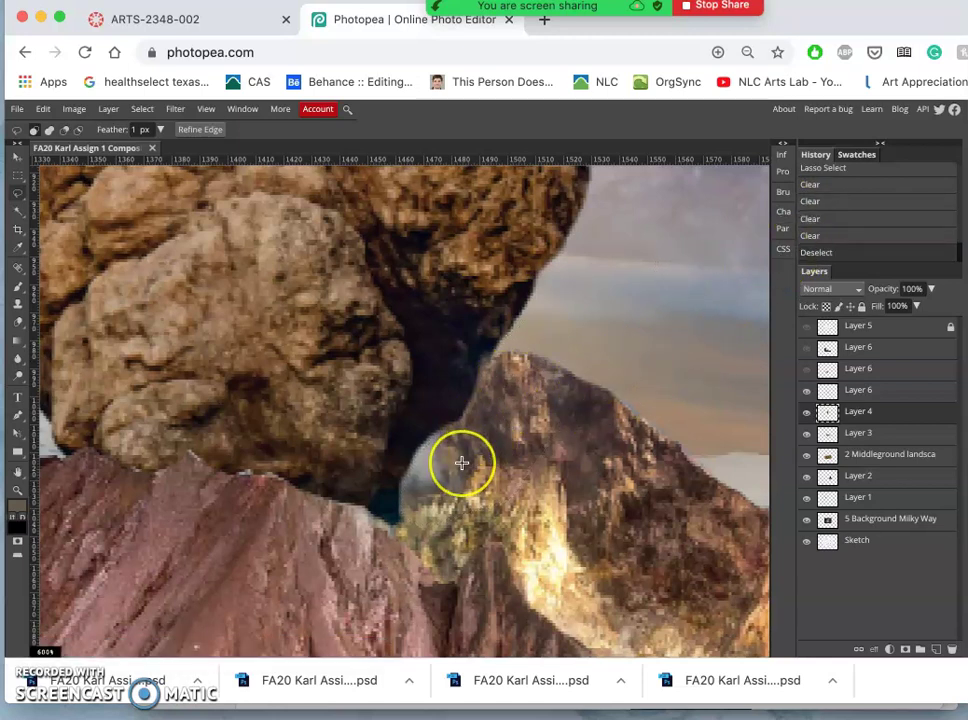
scroll(462, 463, "left", 3)
scroll(461, 462, "down", 5)
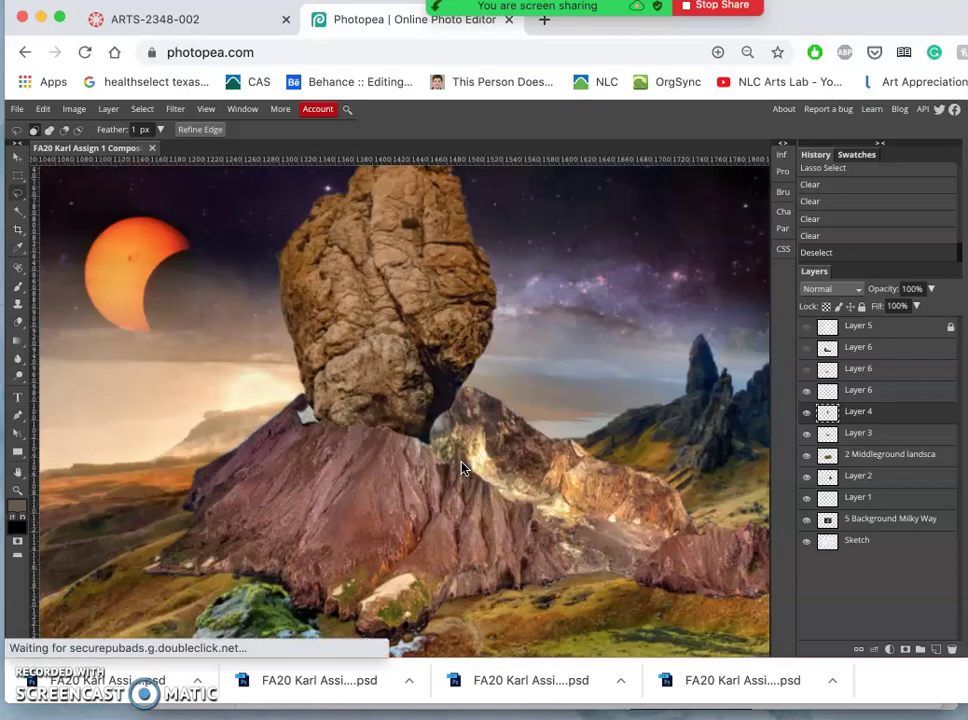
scroll(461, 467, "down", 3)
scroll(461, 467, "down", 2)
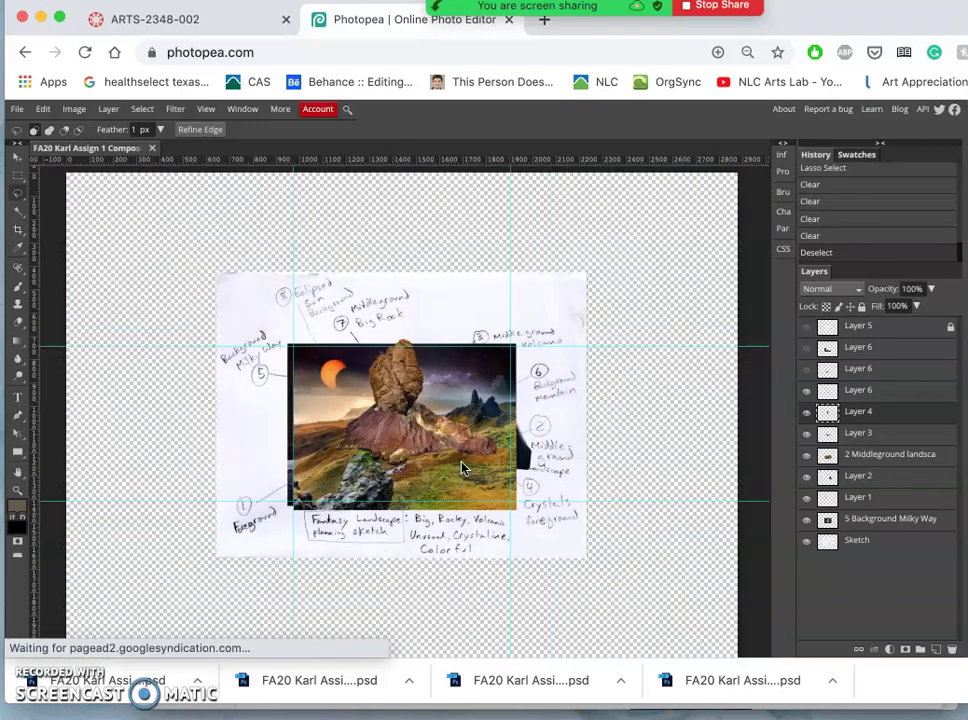
Lasso the white leftover patch between the big rock's base and the volcano peak, clear it twice and deselect
scroll(463, 466, "up", 4)
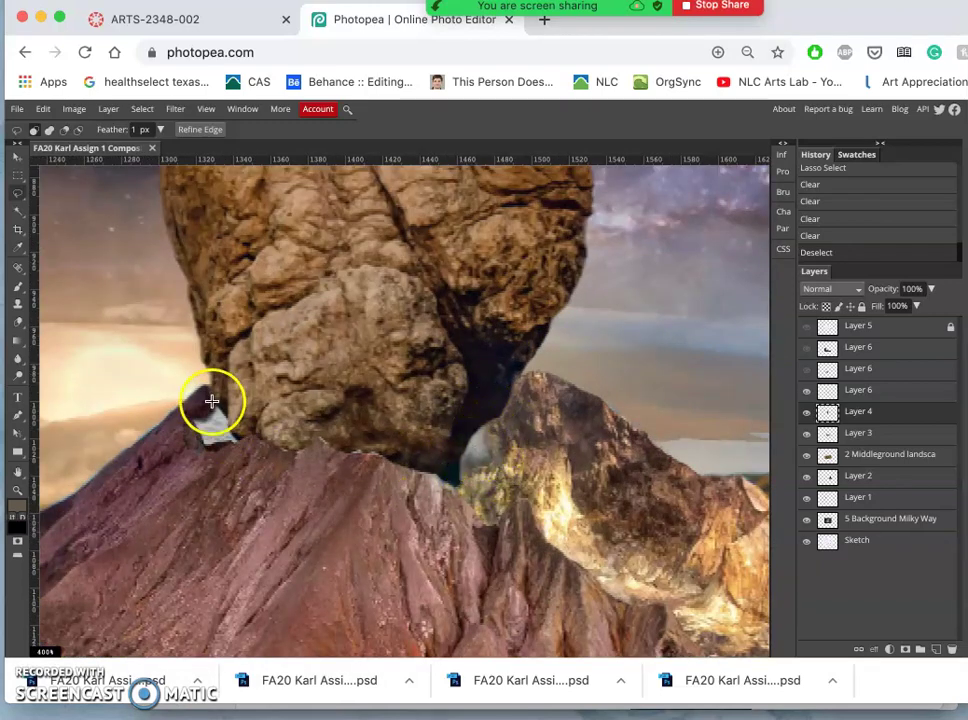
left_click_drag(215, 404, 214, 404)
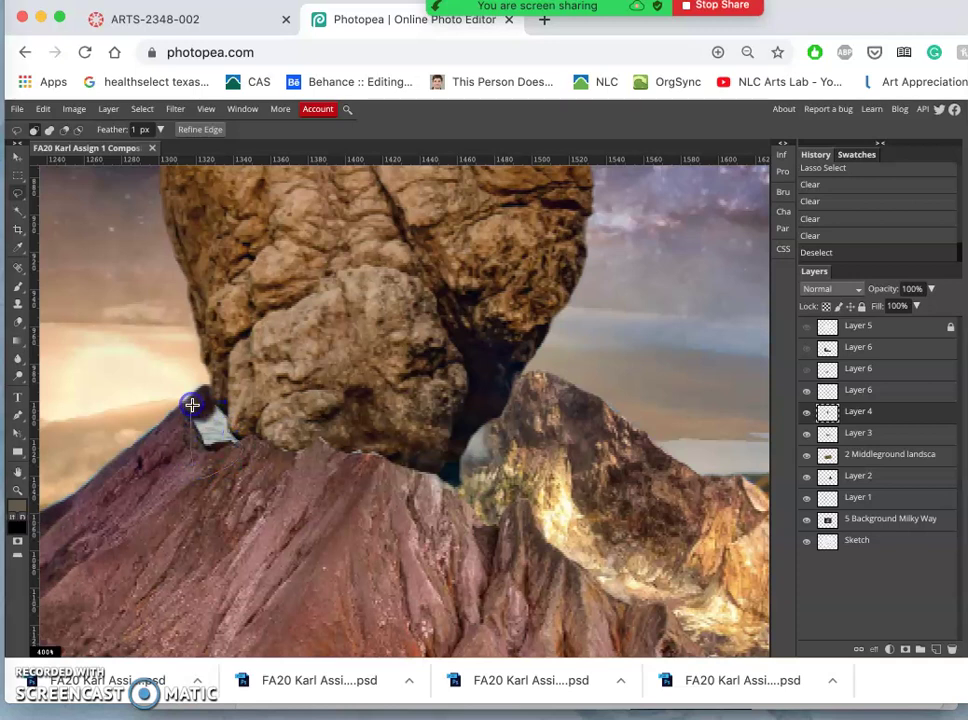
left_click_drag(192, 404, 192, 404)
key("Delete")
key("Delete")
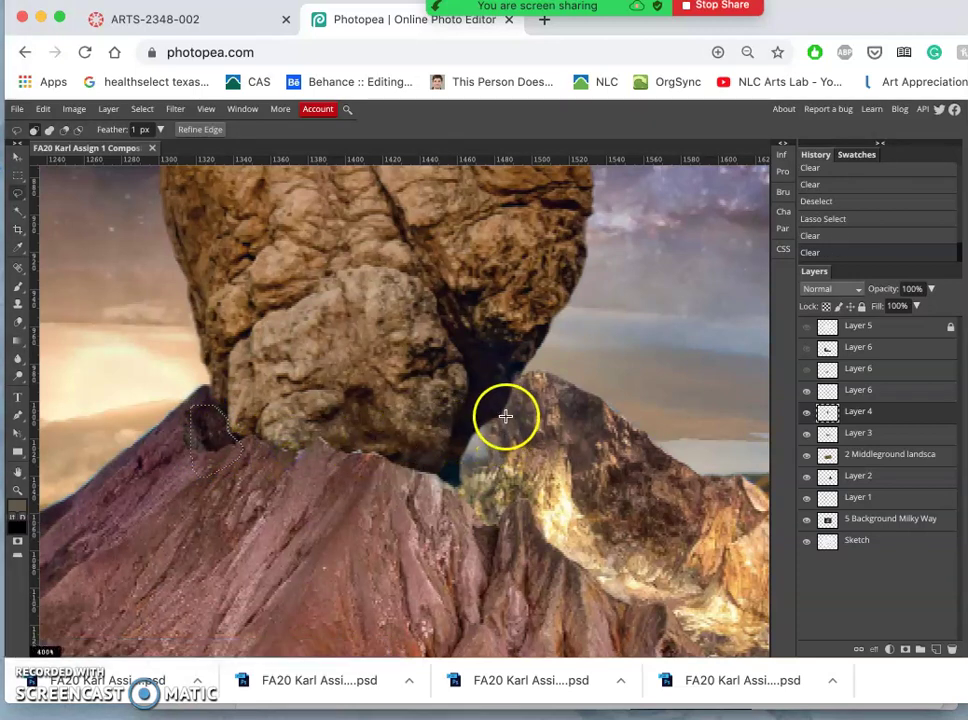
left_click(503, 412)
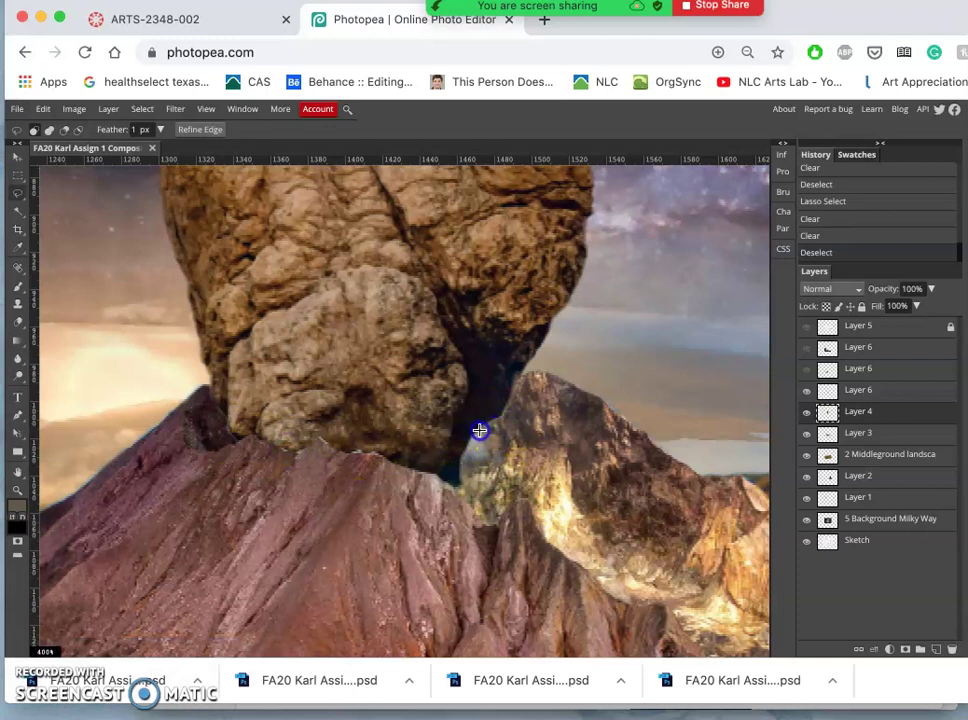
left_click(479, 430)
left_click(499, 449)
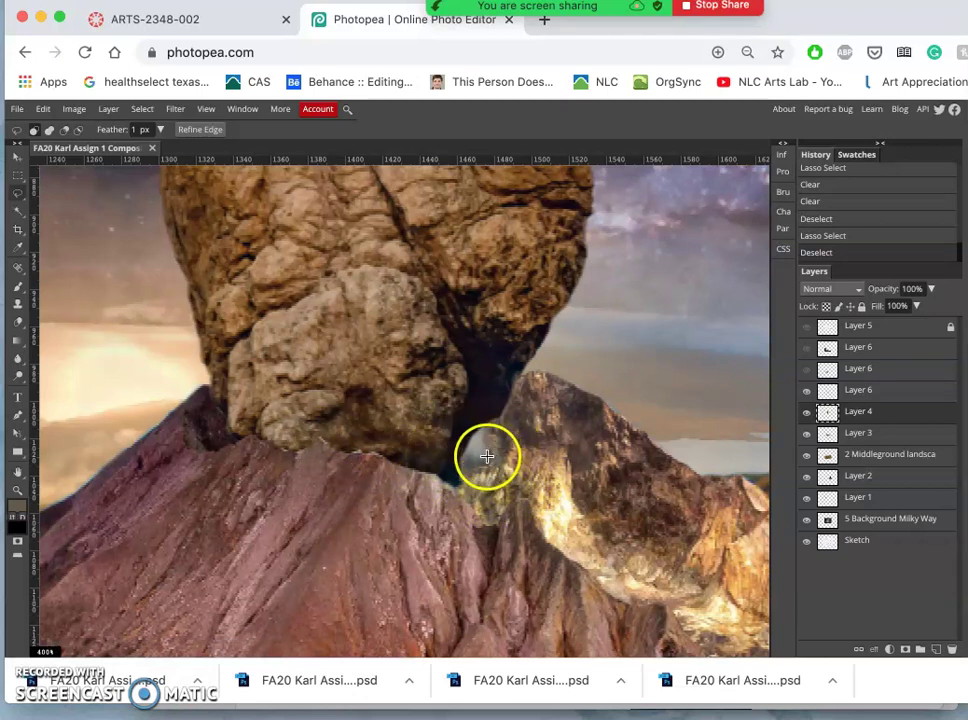
scroll(487, 460, "down", 3)
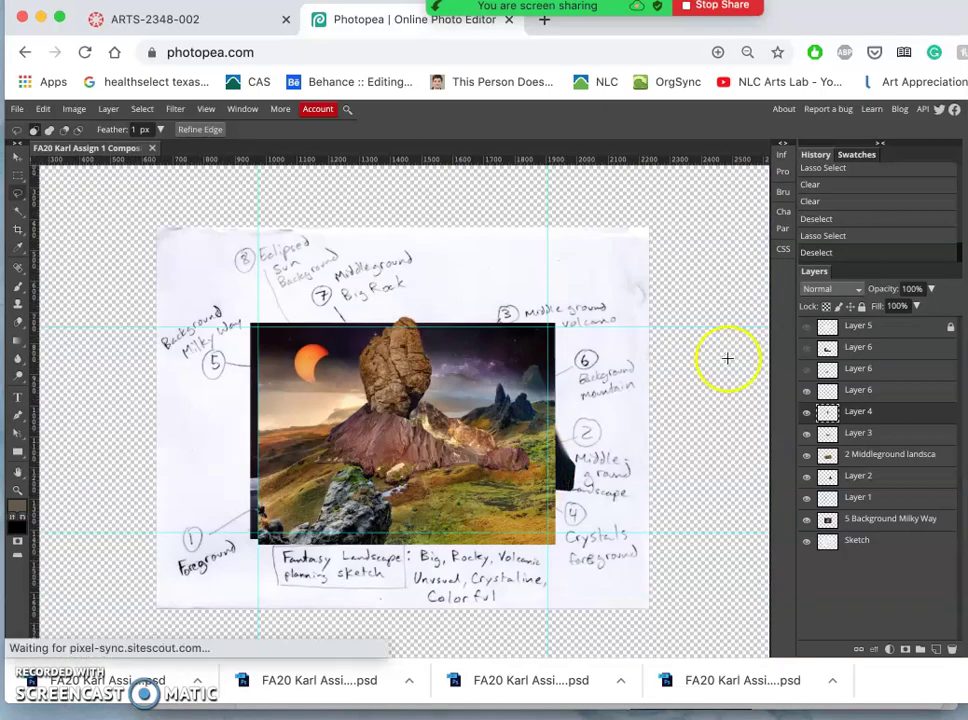
Show the Layer 6 holding the mossy foreground rock and toggle the 2 Middleground landscape layer's visibility to compare the composite
left_click(807, 372)
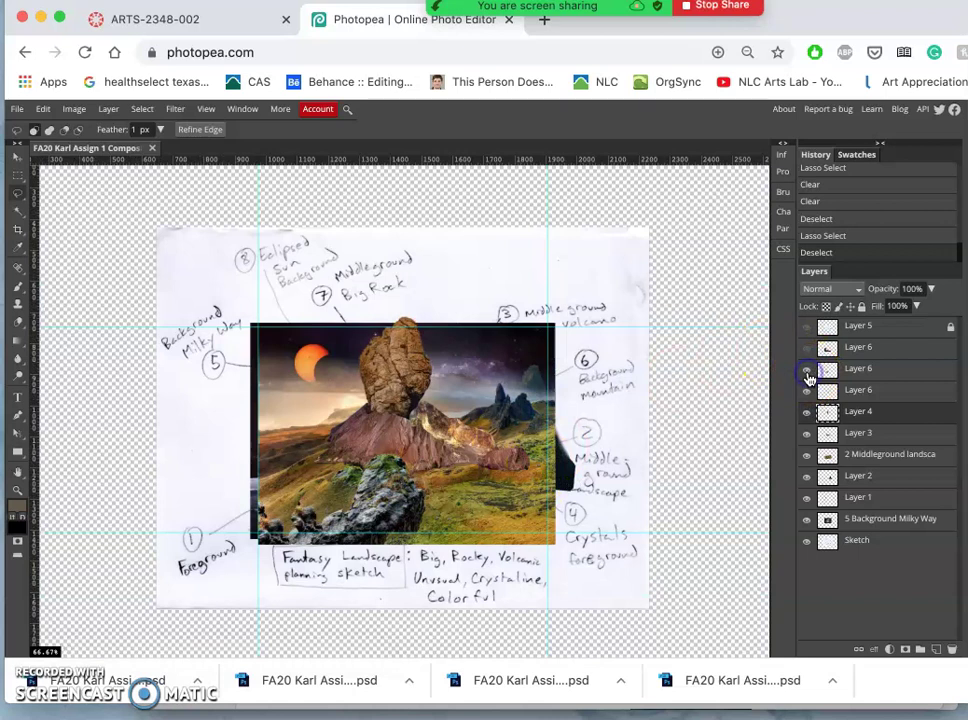
left_click(808, 372)
left_click(808, 390)
left_click(806, 432)
left_click(806, 454)
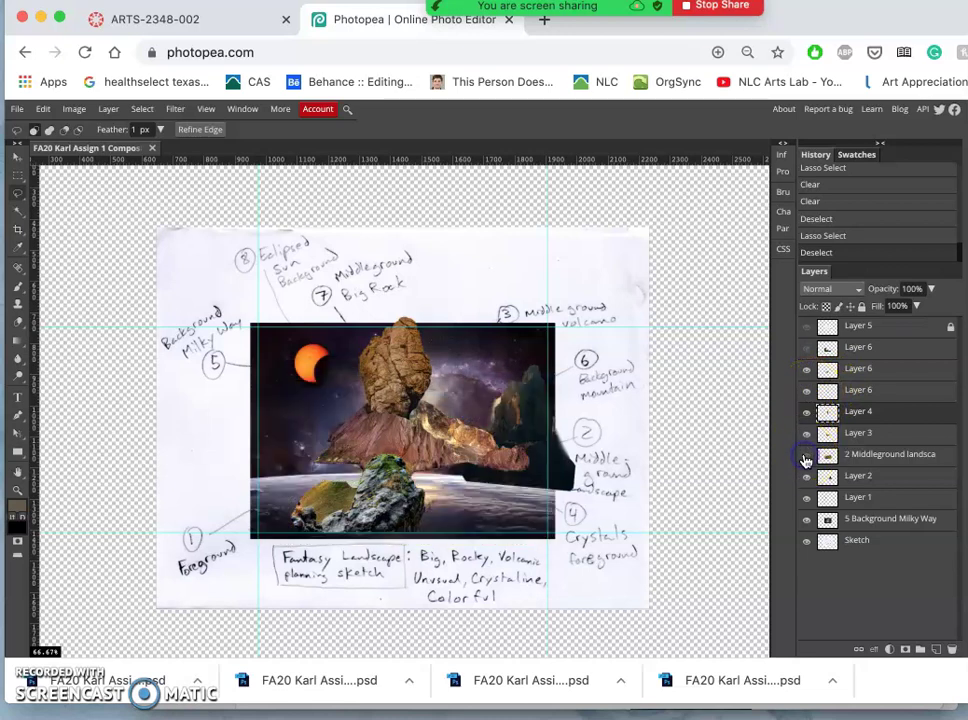
left_click(806, 456)
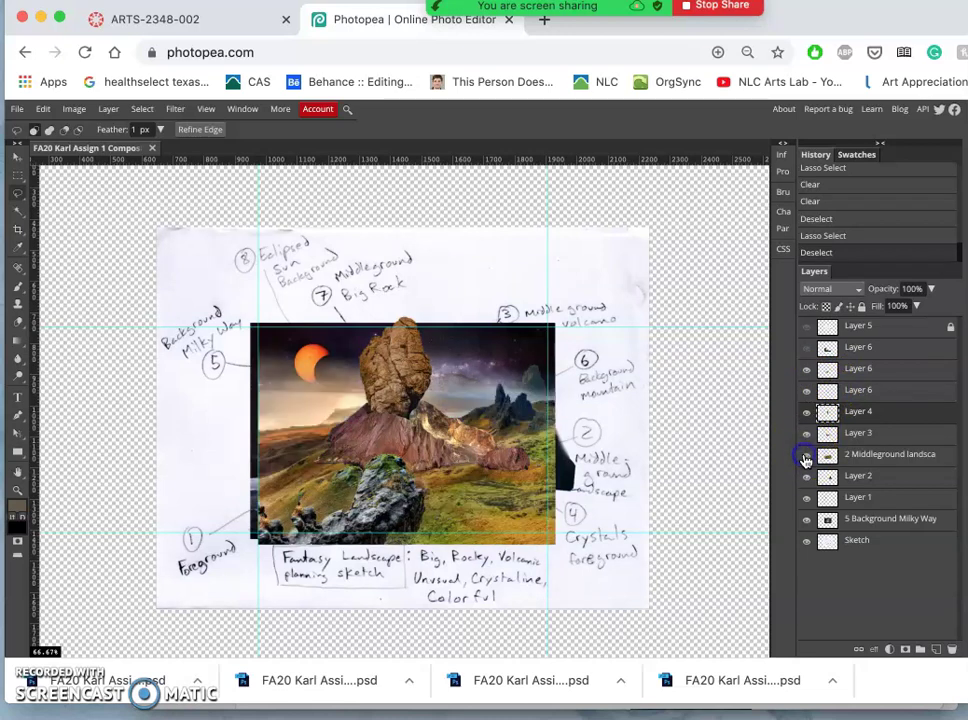
left_click(806, 456)
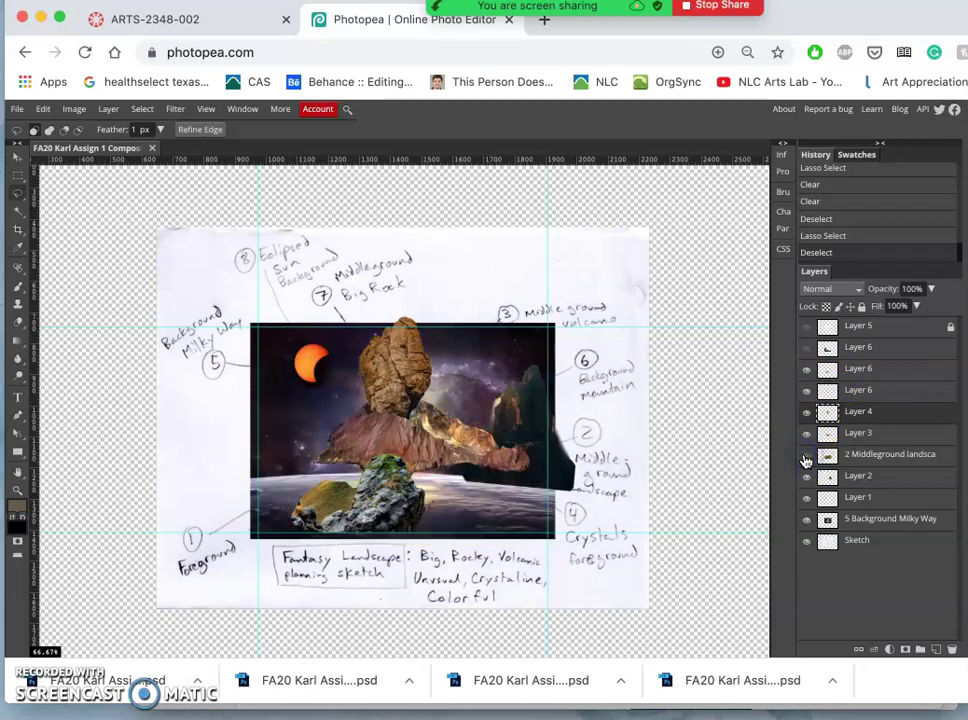
left_click(806, 457)
Select the mossy foreground rock's layer and set the lasso feather to 0 px
left_click(830, 367)
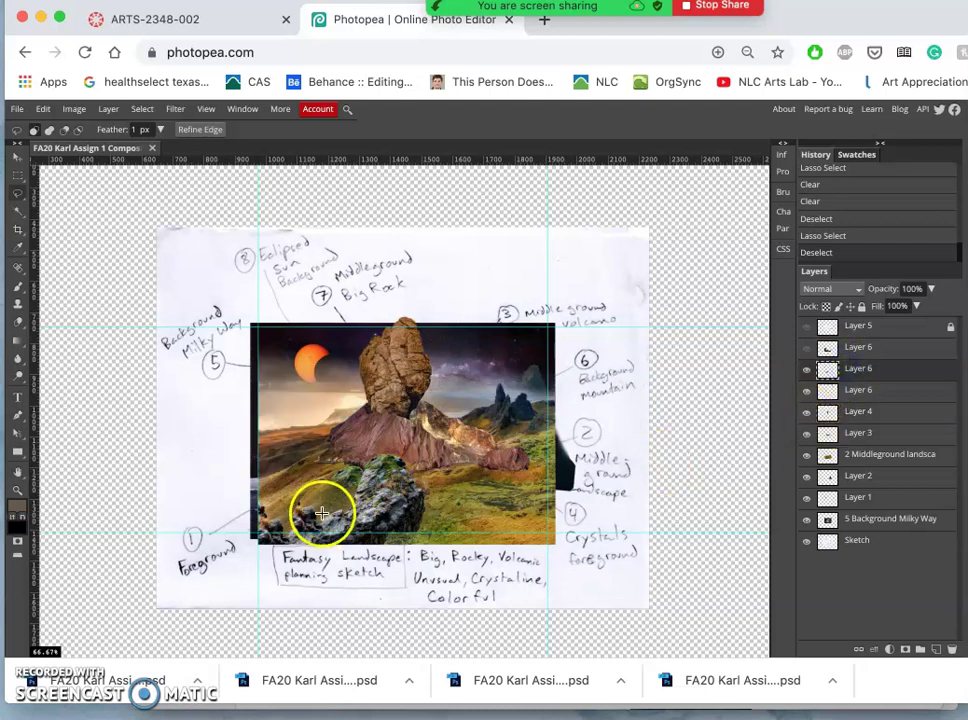
scroll(322, 513, "up", 5)
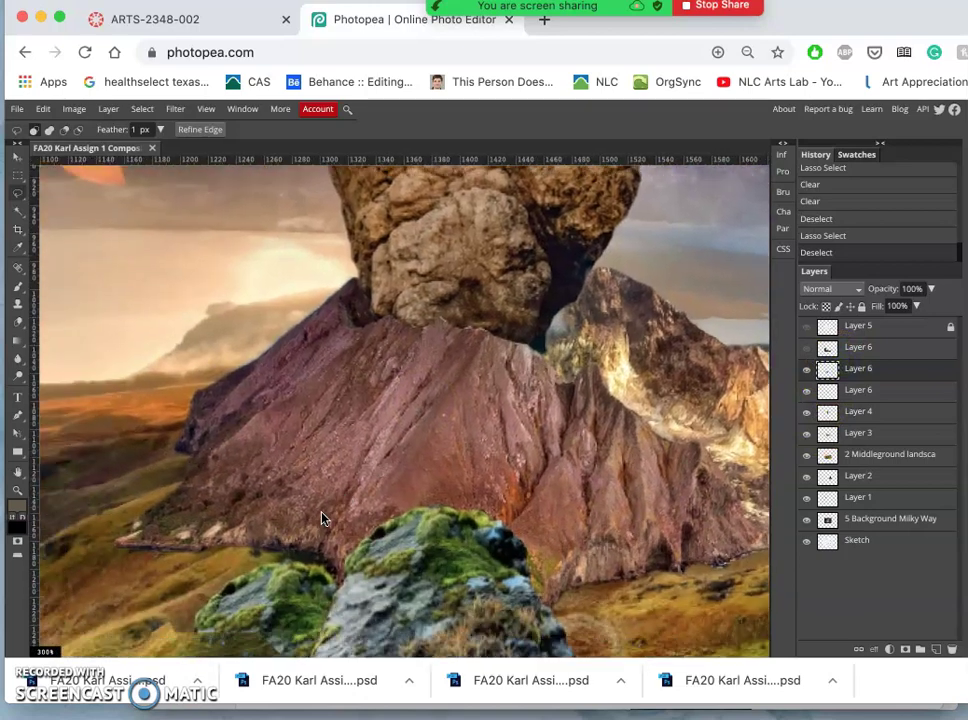
scroll(322, 513, "down", 4)
scroll(322, 513, "left", 3)
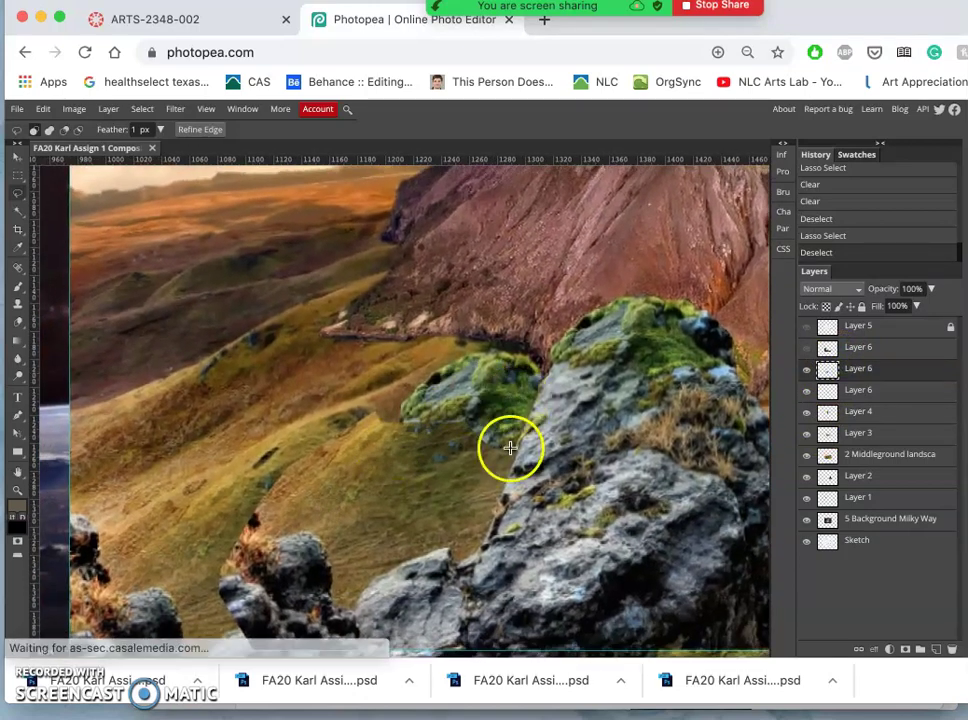
left_click(138, 130)
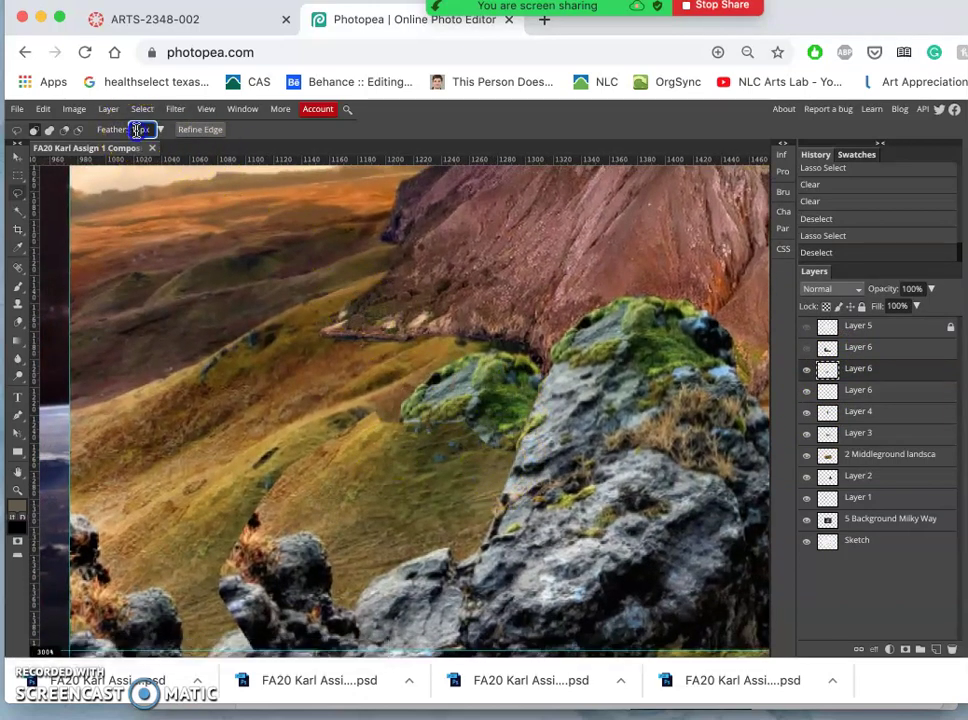
type("0")
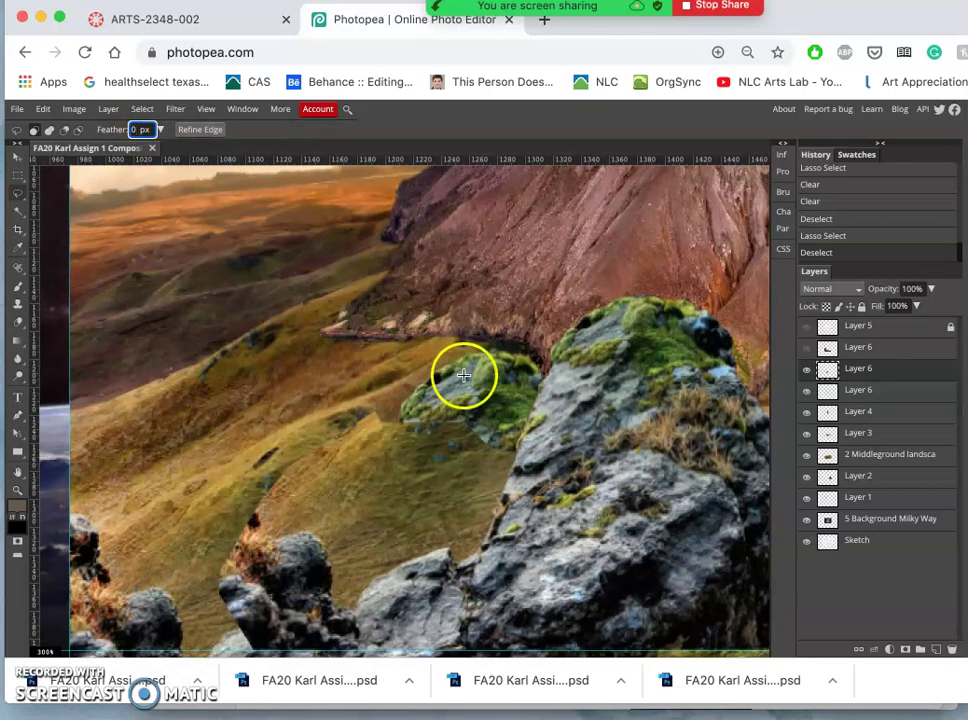
left_click(540, 429)
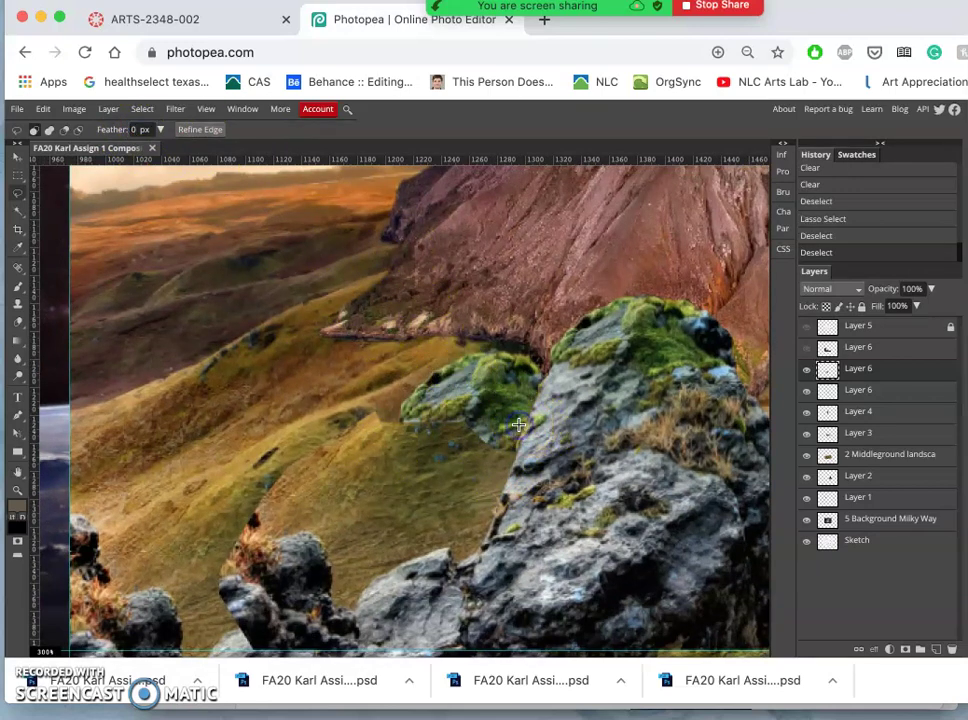
Lasso the leftover hillside along the mossy rock's edge and above the low grey rock, clear it and deselect
scroll(518, 430, "up", 1)
scroll(518, 428, "up", 3)
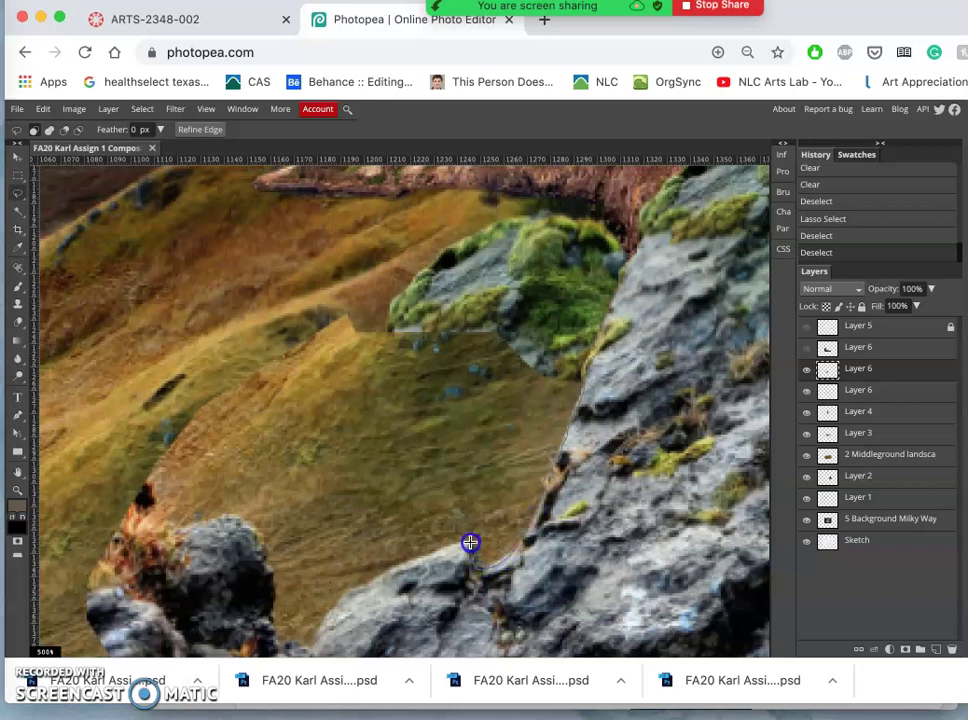
left_click_drag(458, 543, 394, 566)
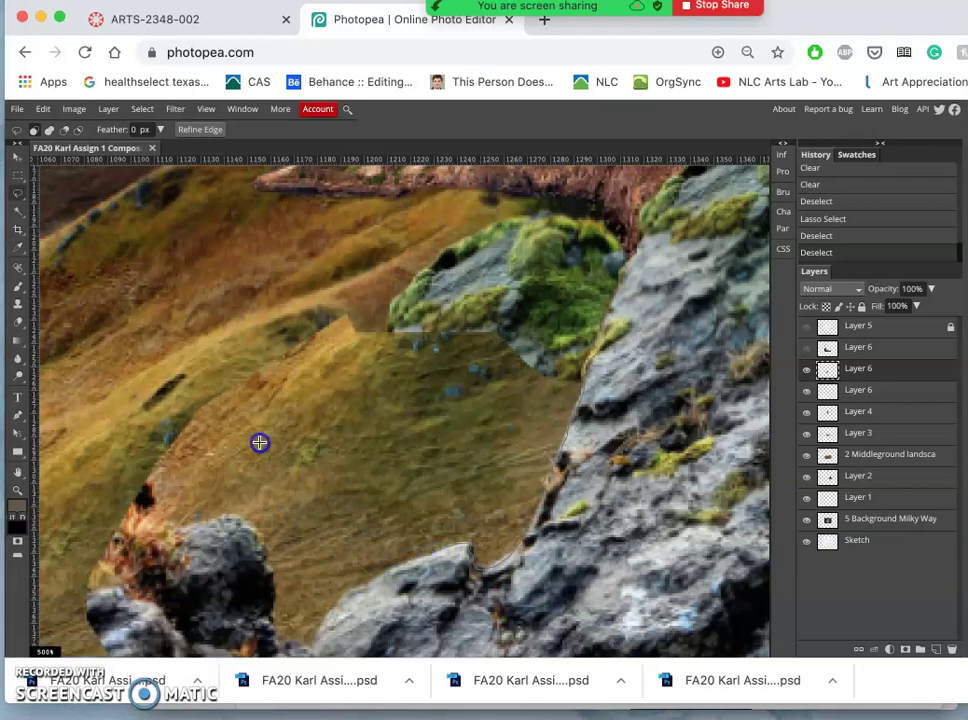
mouse_move(263, 237)
left_mouse_down()
mouse_move(394, 179)
mouse_move(504, 228)
mouse_move(525, 283)
left_mouse_up()
key("Delete")
left_click(519, 296)
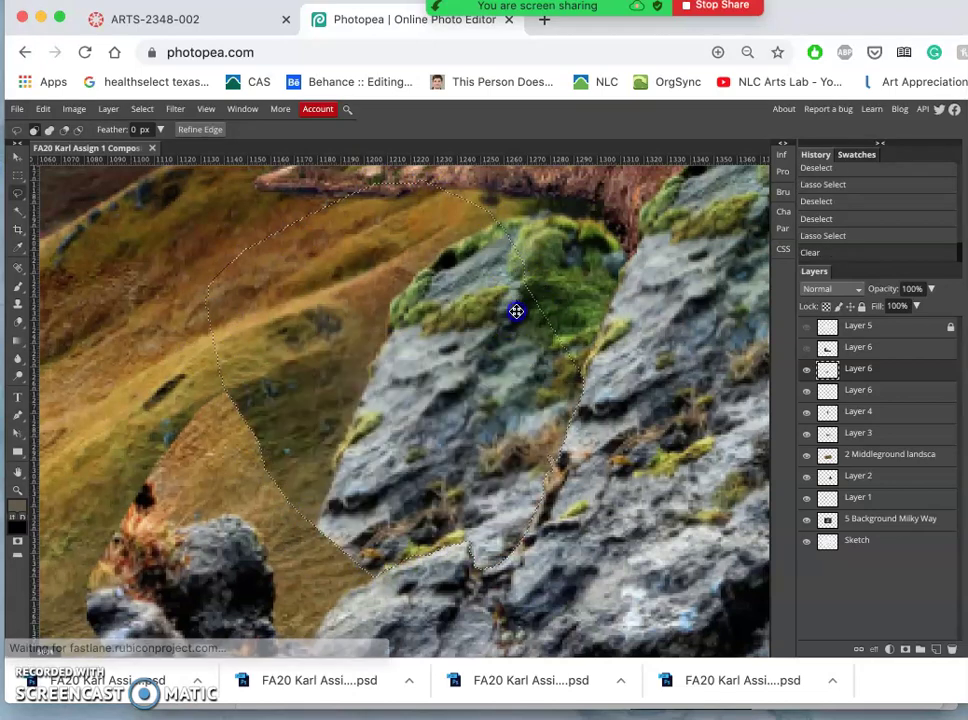
left_click(467, 362)
Lasso the remaining leftover hillside above the small dark rocks and orange plants, clear it and deselect
scroll(467, 362, "down", 5)
scroll(467, 362, "left", 5)
left_click(480, 369)
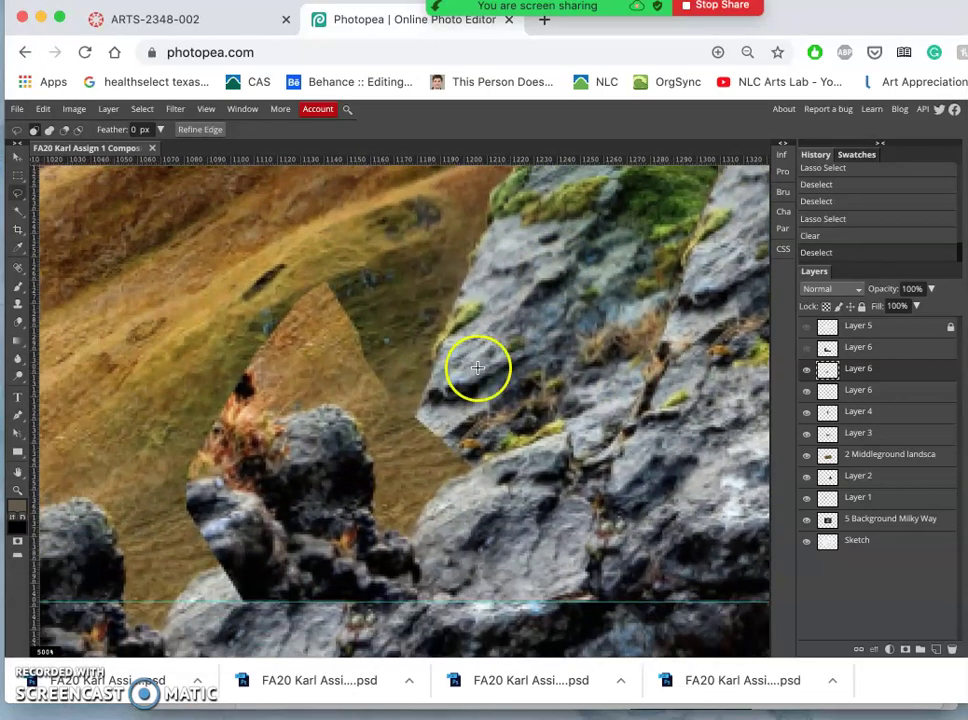
left_click(499, 458)
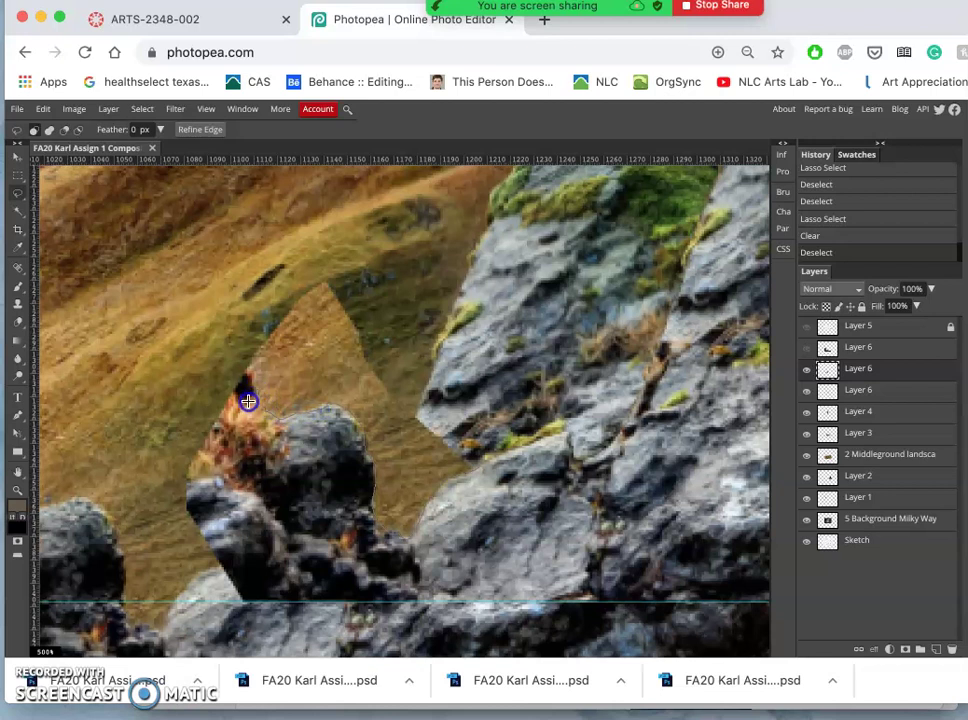
mouse_move(232, 394)
left_mouse_down()
mouse_move(277, 235)
mouse_move(337, 227)
mouse_move(445, 272)
mouse_move(500, 344)
left_mouse_up()
key("Delete")
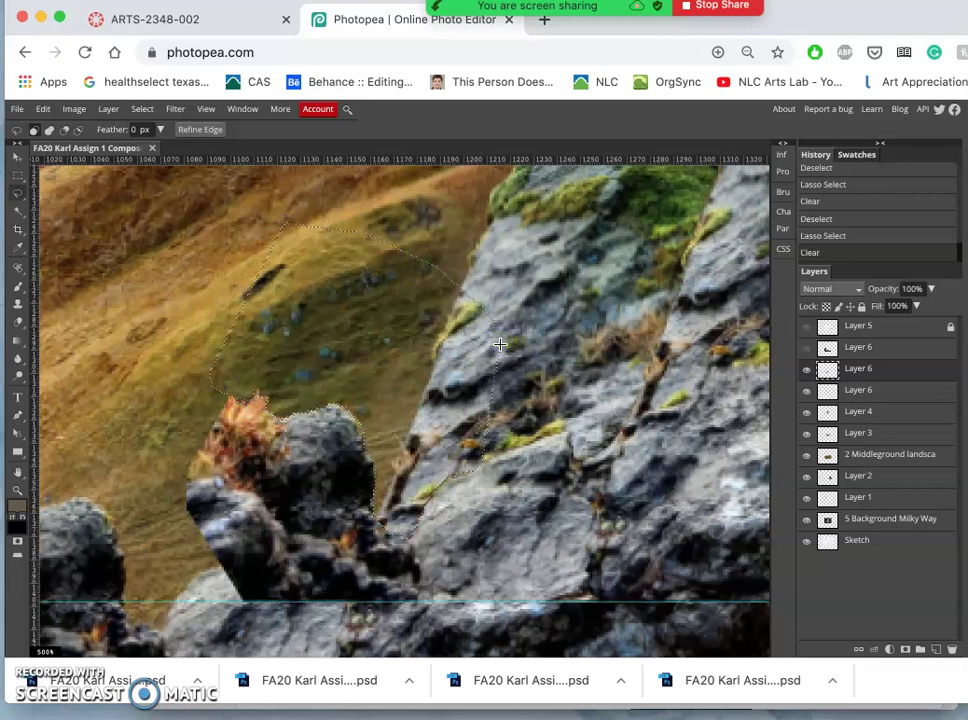
left_click(572, 367)
Inspect the trimmed foreground rocks, then check the extent of the 2 Middleground landscape layer by selecting it and toggling its visibility
scroll(572, 367, "down", 5)
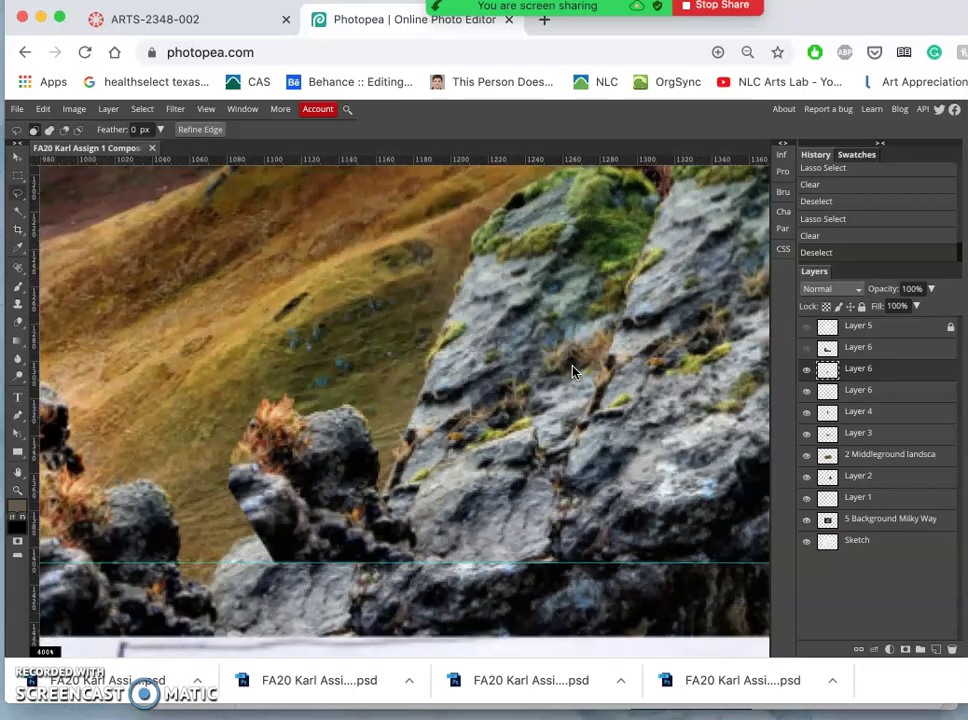
key("super+minus")
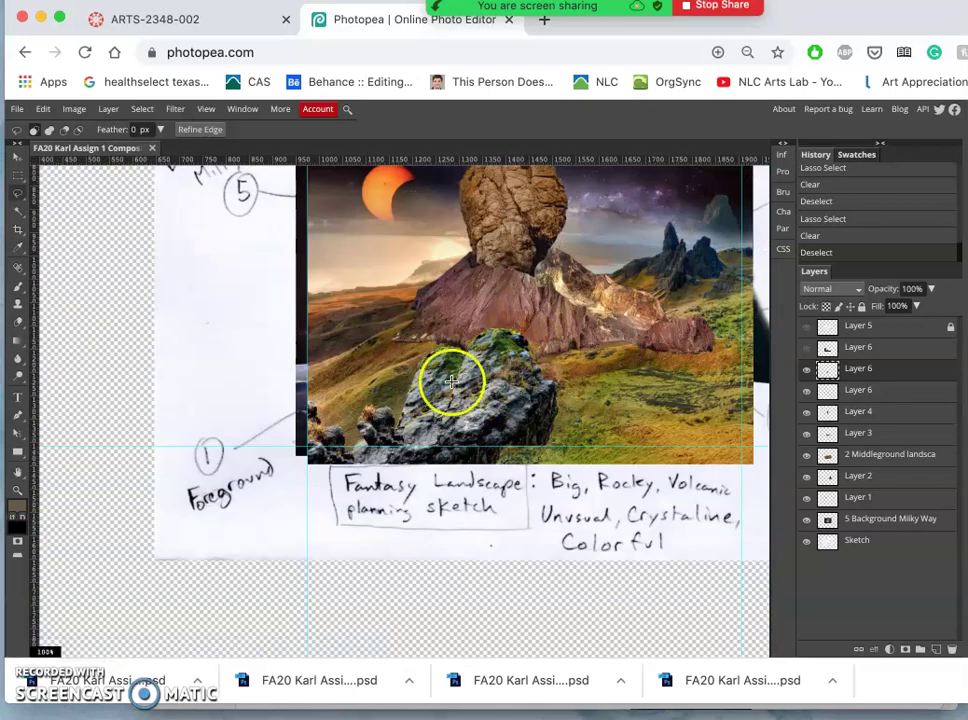
scroll(465, 395, "up", 4)
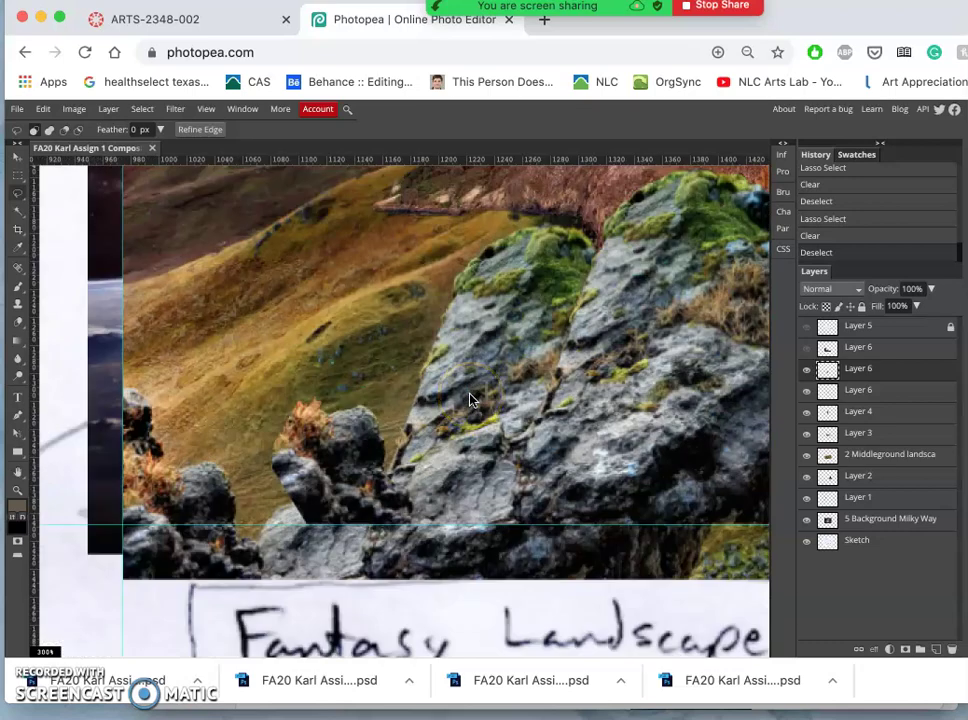
scroll(470, 399, "right", 3)
scroll(470, 399, "up", 2)
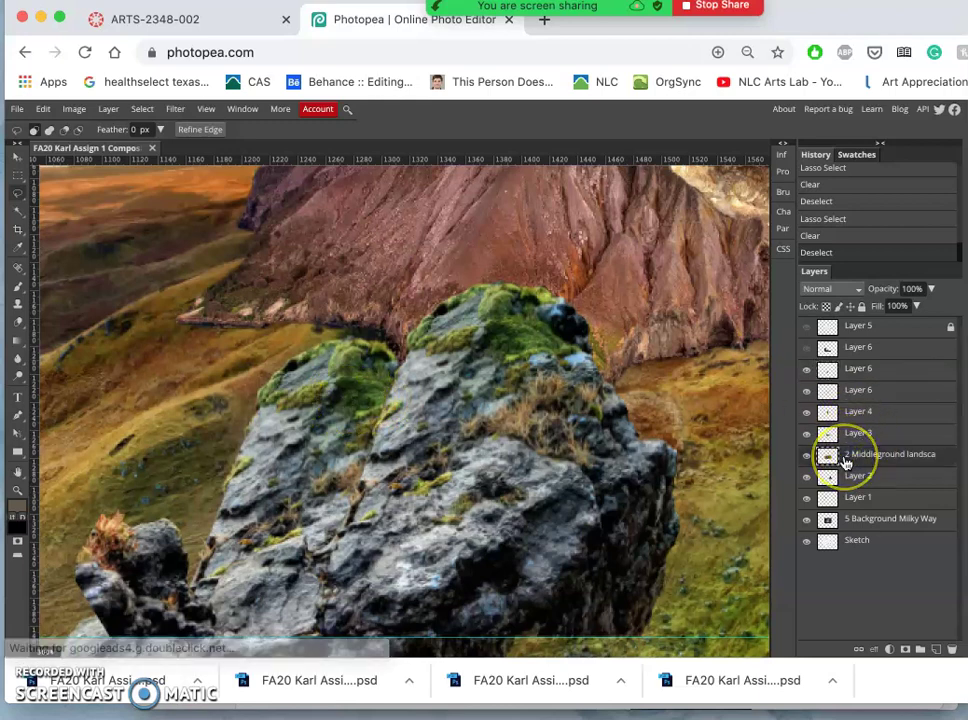
key("ctrl+minus")
key("ctrl+minus")
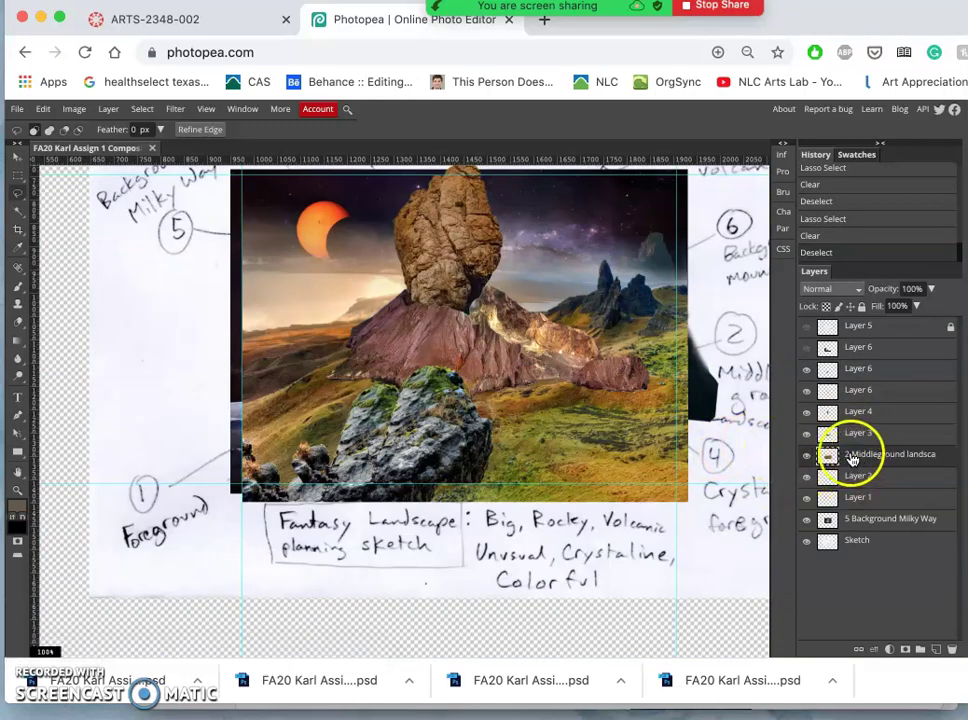
left_click(807, 456)
left_click(807, 456)
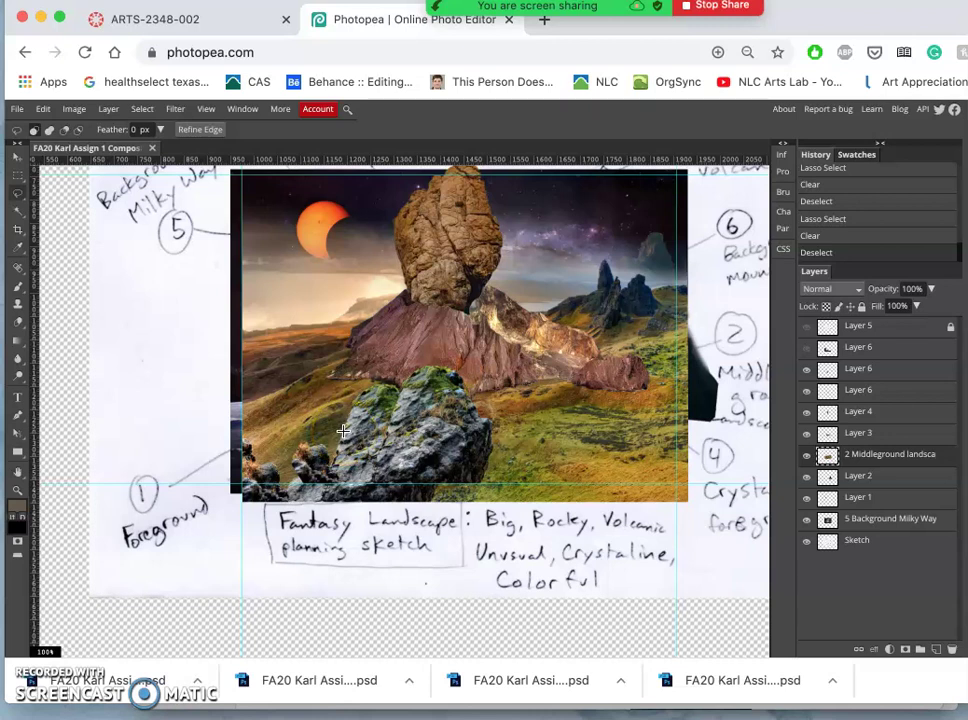
Try to warp the 2 Middleground landscape layer by reshaping the hillside behind the mossy rock and along the volcanic mountain's base
key("ctrl+t")
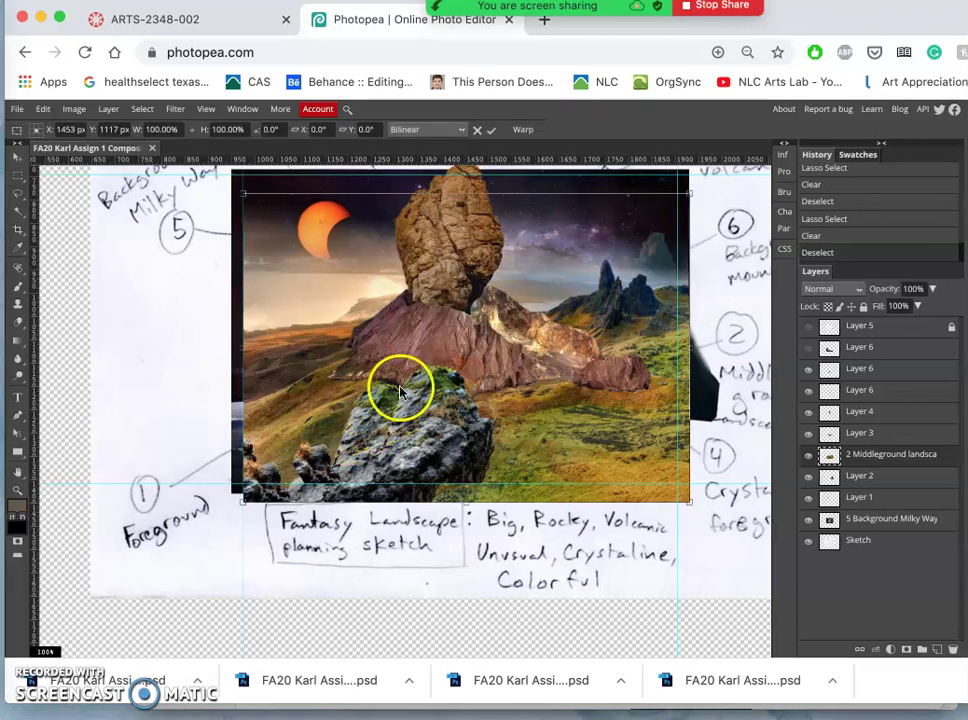
right_click(400, 392)
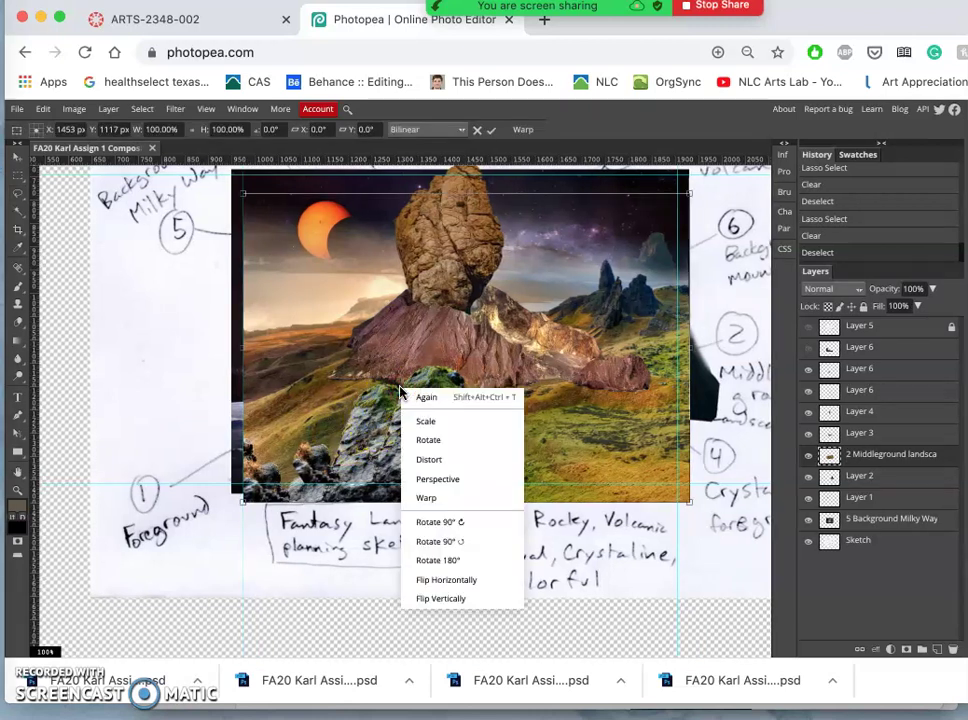
left_click(430, 497)
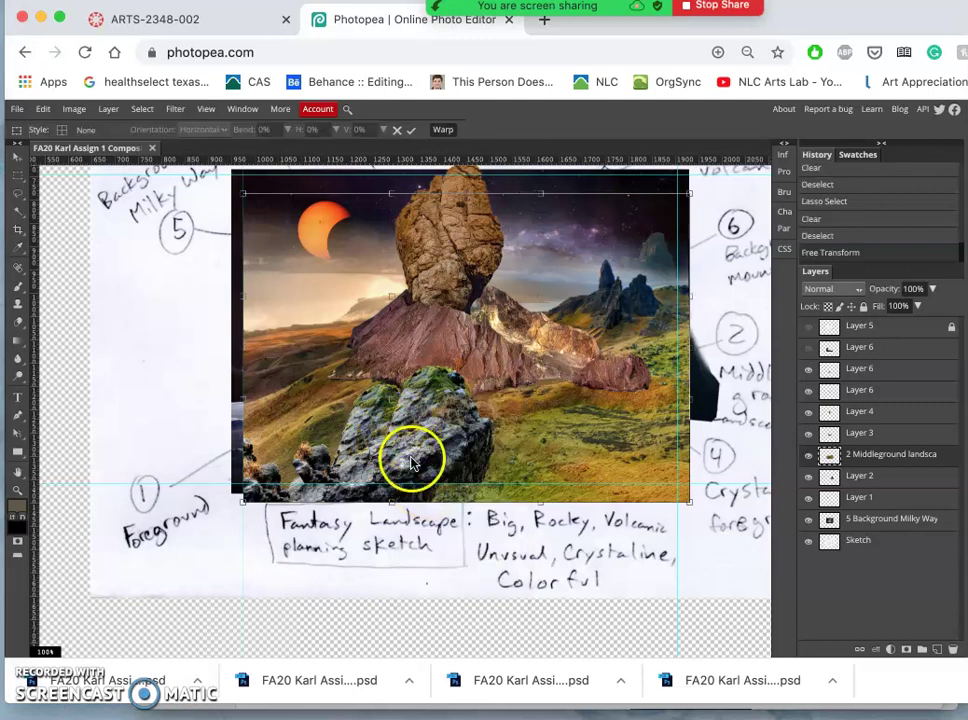
left_click_drag(413, 463, 475, 387)
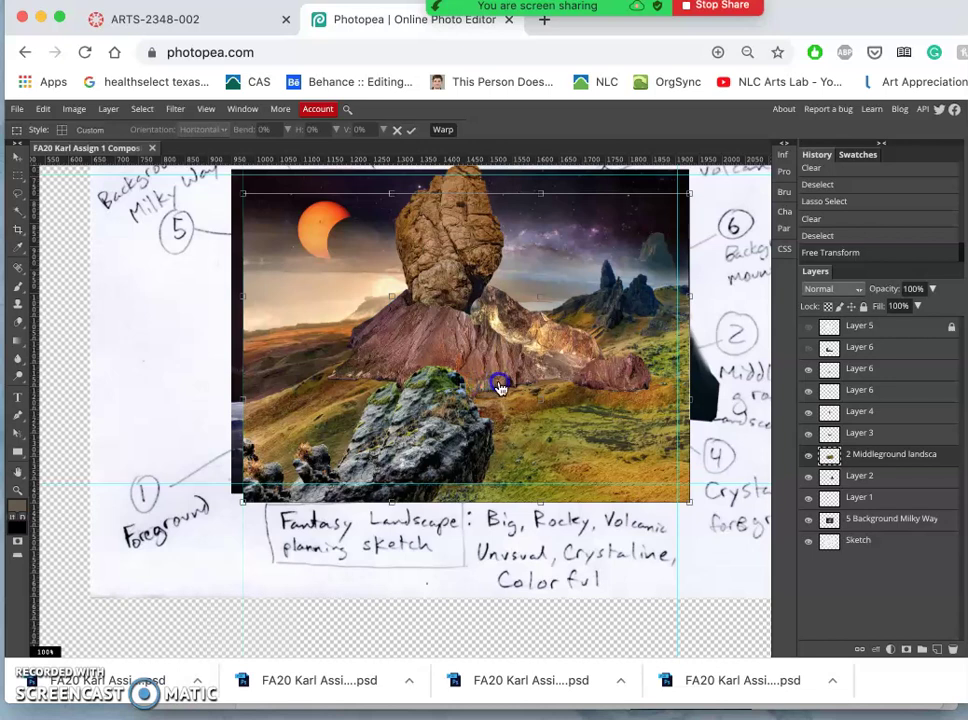
left_click_drag(500, 388, 508, 388)
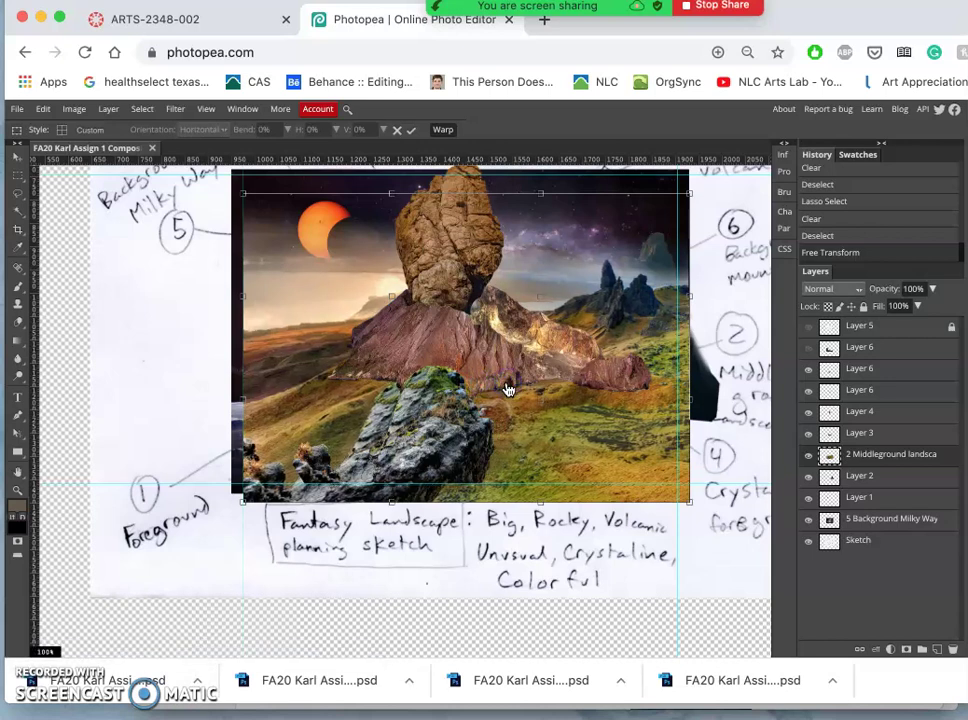
left_click_drag(395, 353, 236, 455)
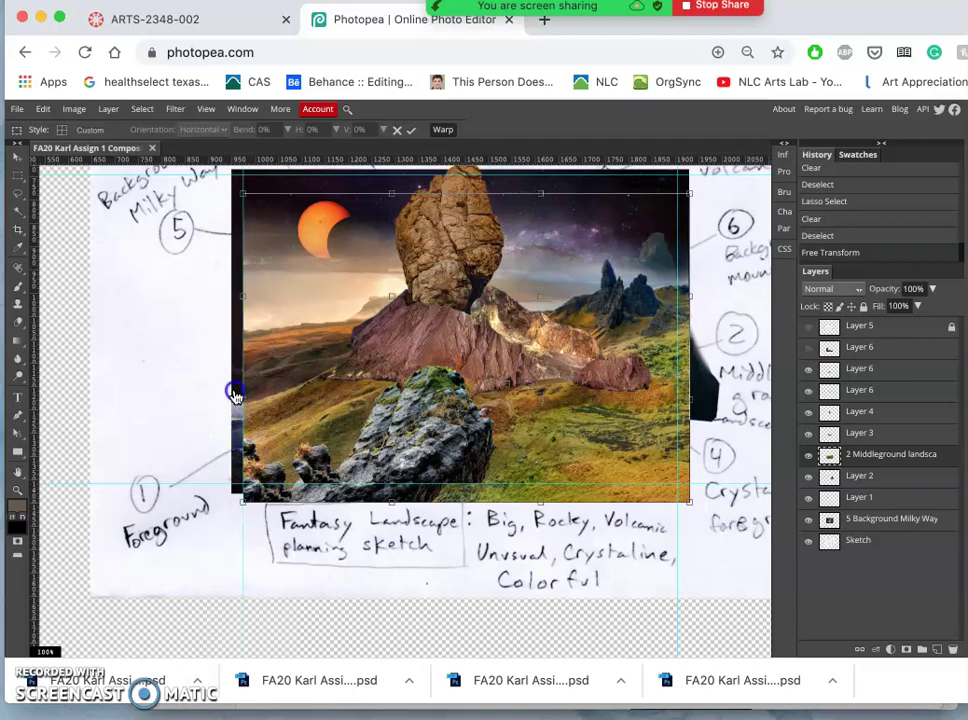
mouse_move(233, 394)
left_mouse_down()
mouse_move(220, 398)
mouse_move(236, 404)
left_mouse_up()
left_click_drag(408, 410, 450, 382)
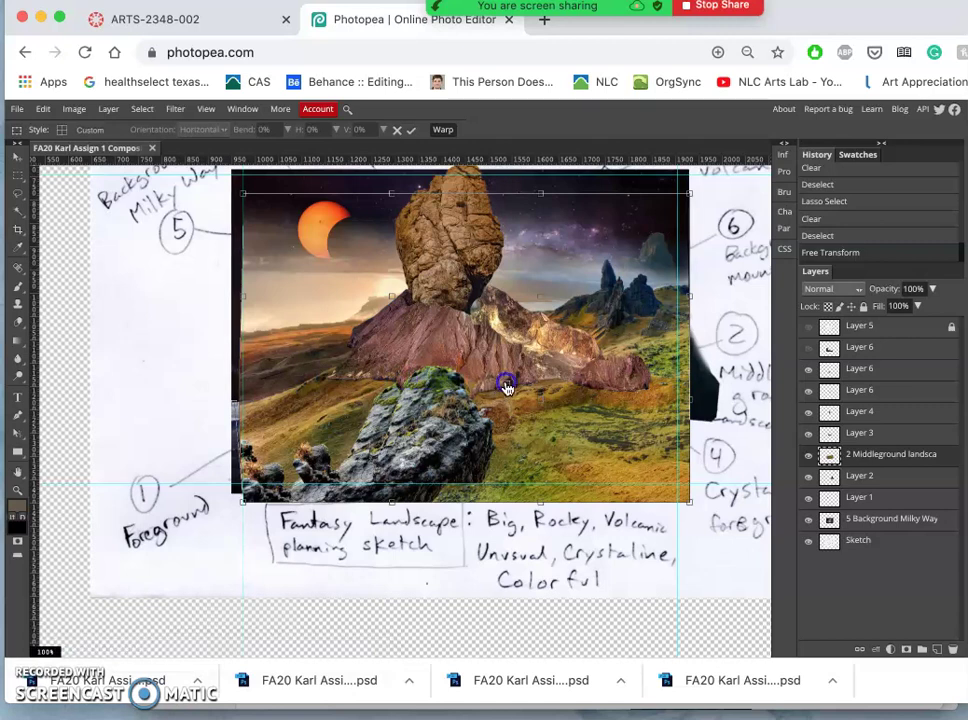
left_click_drag(506, 387, 548, 391)
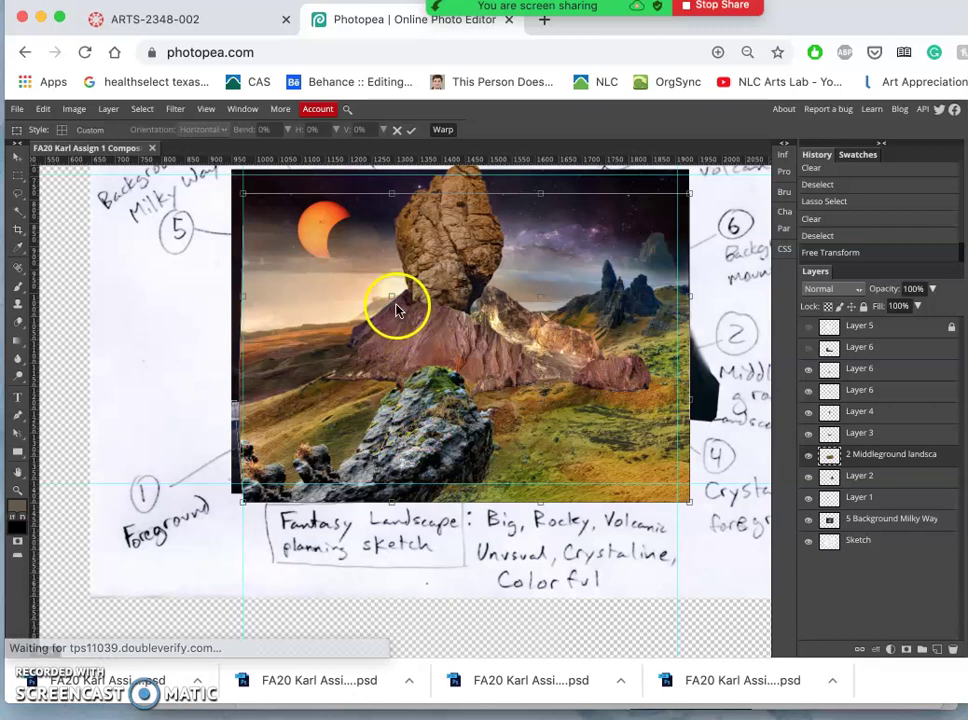
Try extending the warp to the landscape's horizon, lower-left corner and distant dark peaks, then undo the applied transform
left_click_drag(390, 300, 498, 293)
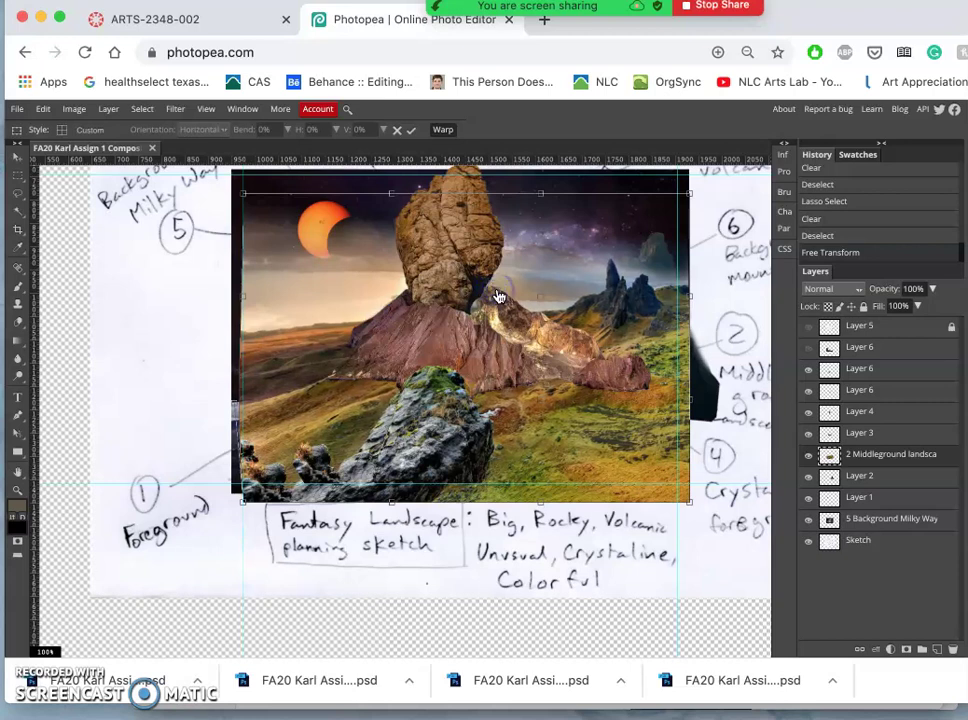
left_click(244, 501)
left_click_drag(244, 502, 242, 497)
left_click_drag(542, 306, 578, 303)
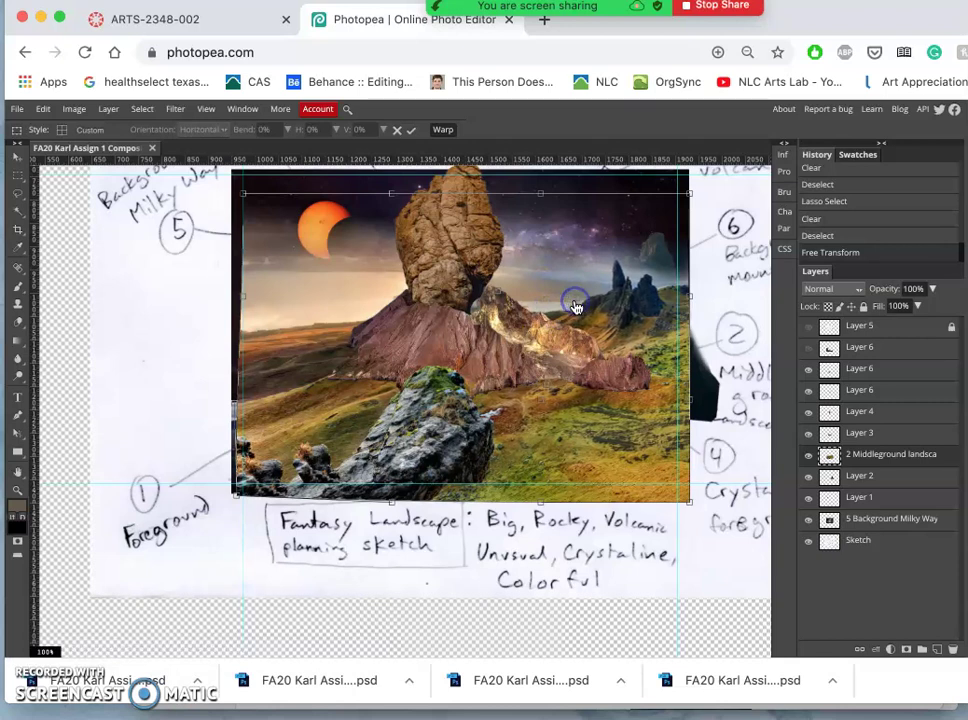
key("Return")
key("ctrl+z")
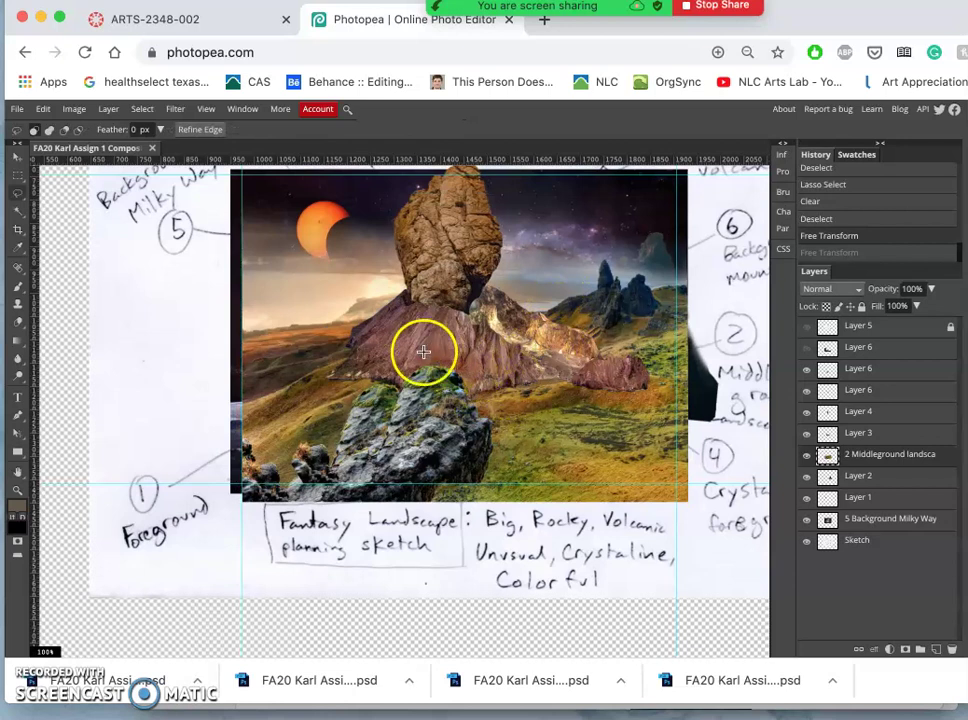
Warp the 2 Middleground landscape layer, reshaping the hillside behind the mossy rock and pulling the horizon's left edge outward, and apply it
key("ctrl+alt+t")
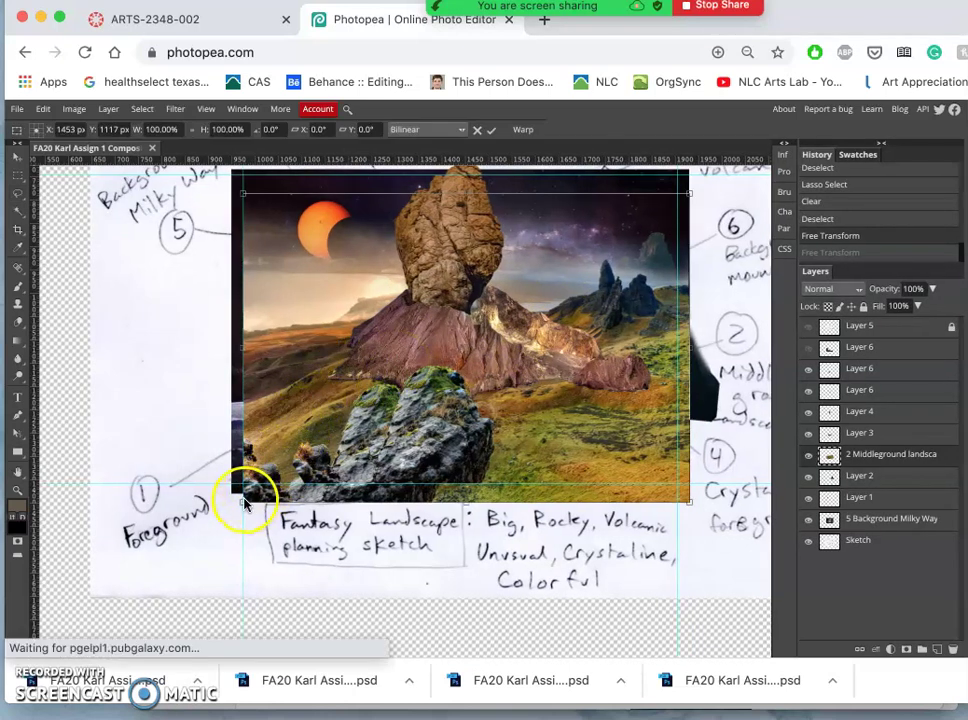
right_click(317, 443)
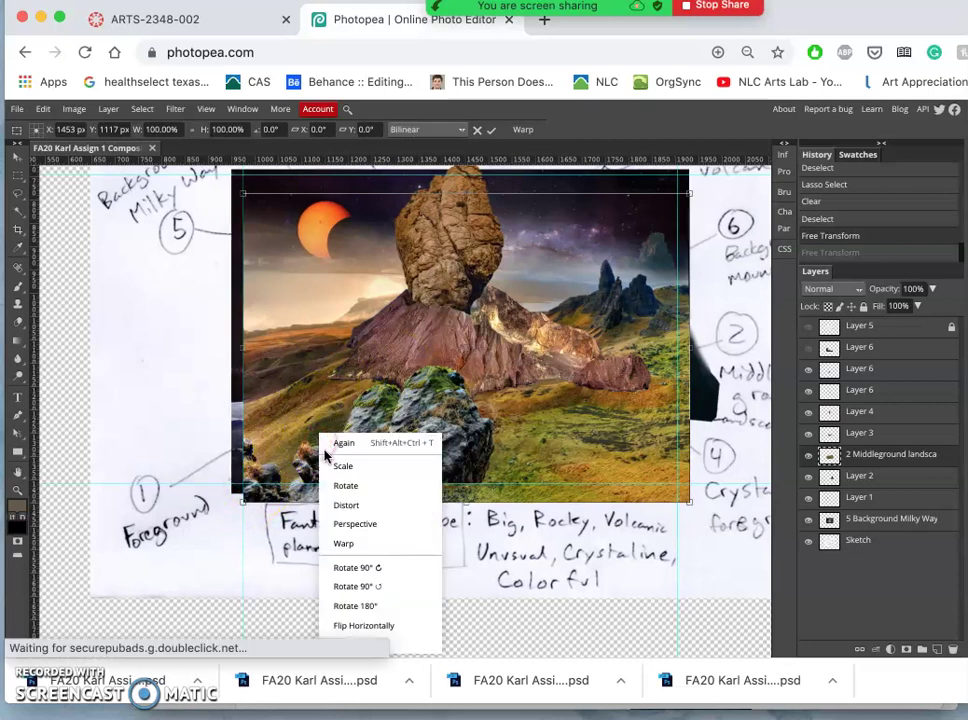
left_click(343, 544)
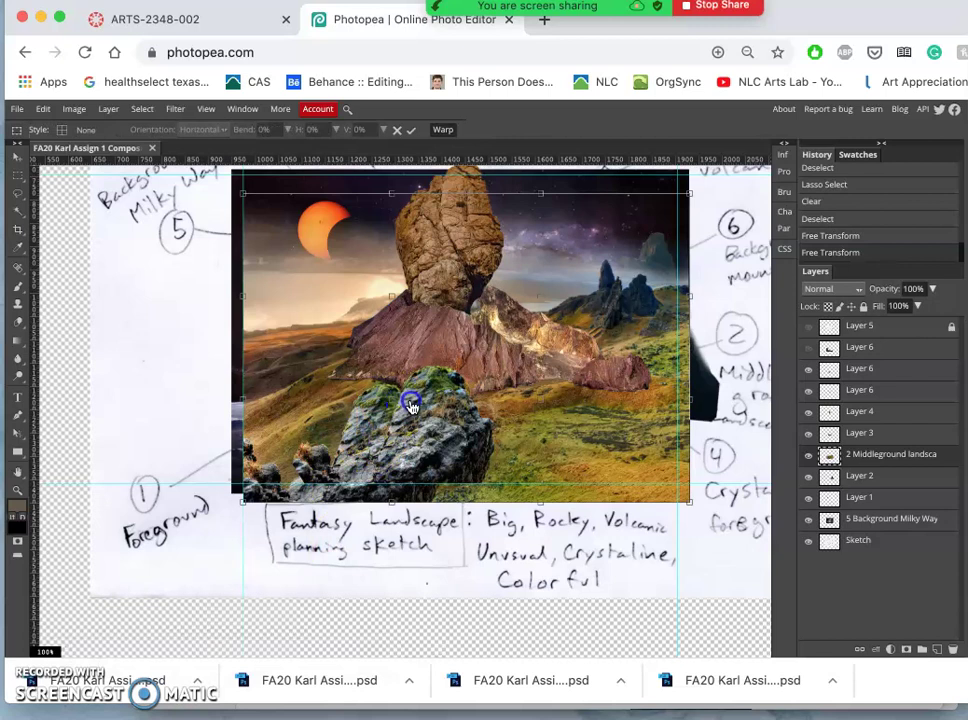
left_click_drag(411, 404, 582, 419)
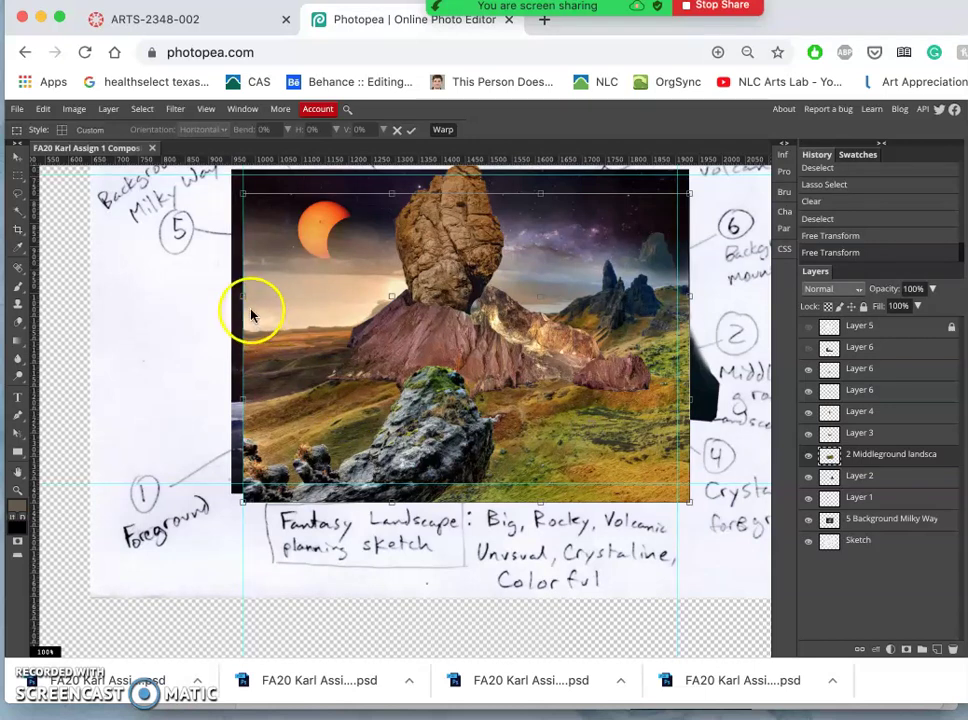
left_click_drag(244, 298, 221, 280)
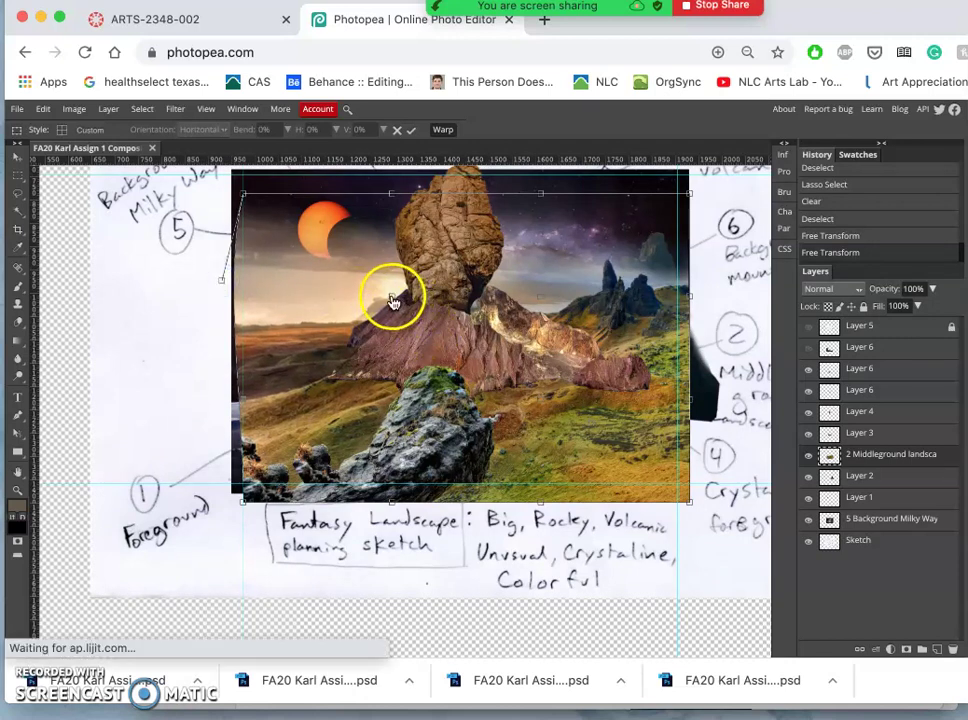
left_click_drag(392, 297, 397, 297)
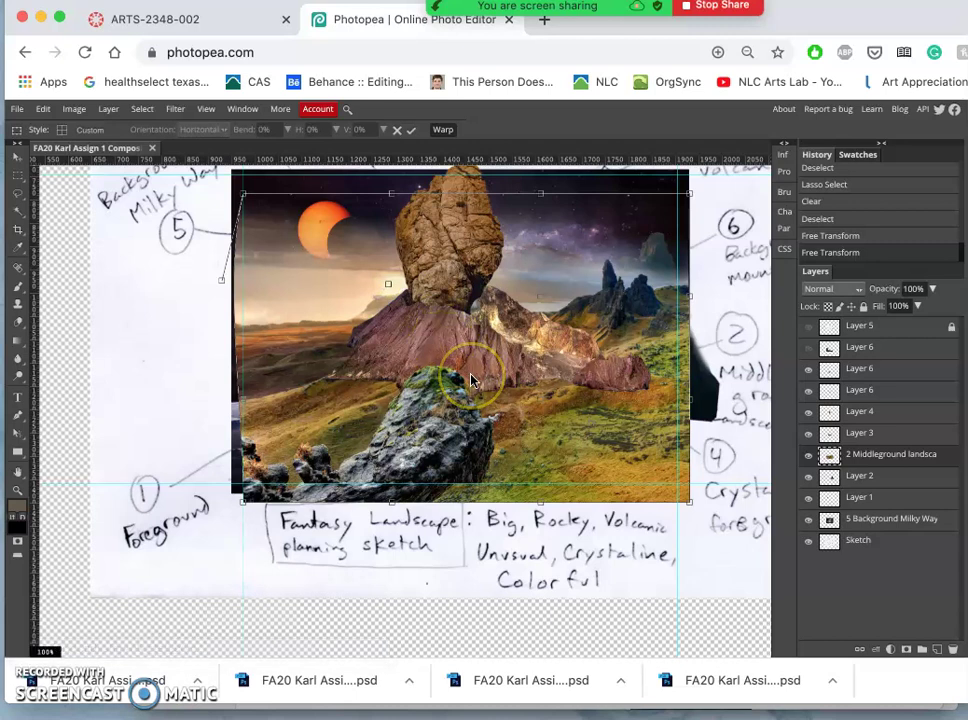
key("Return")
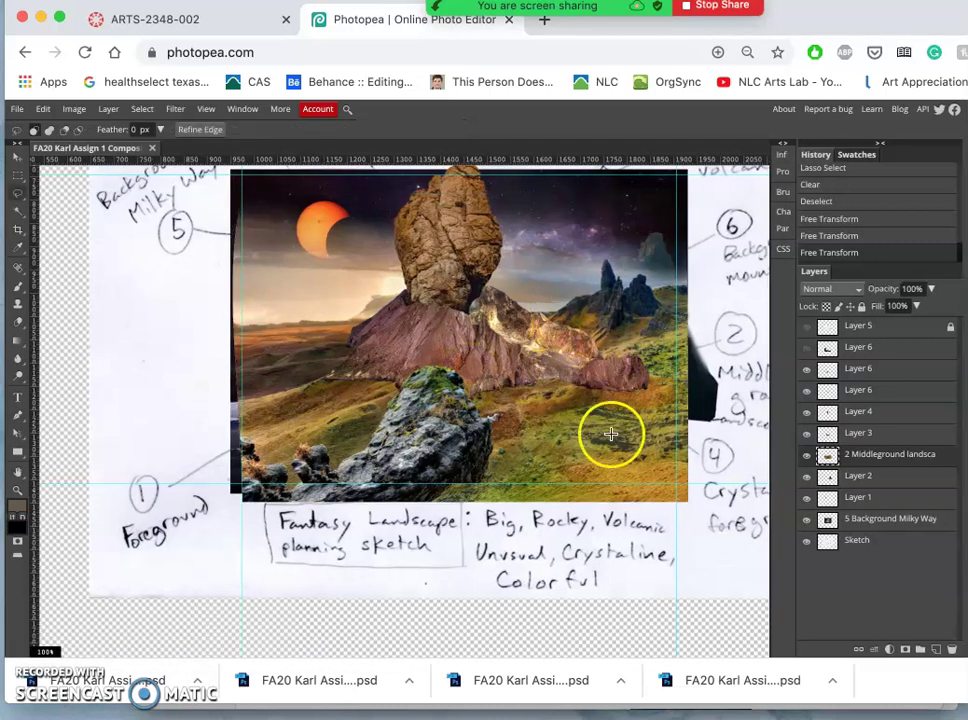
Show the hidden topmost Layer 6 containing the dark lava rock and examine its outline against the grey sky
left_click(808, 348)
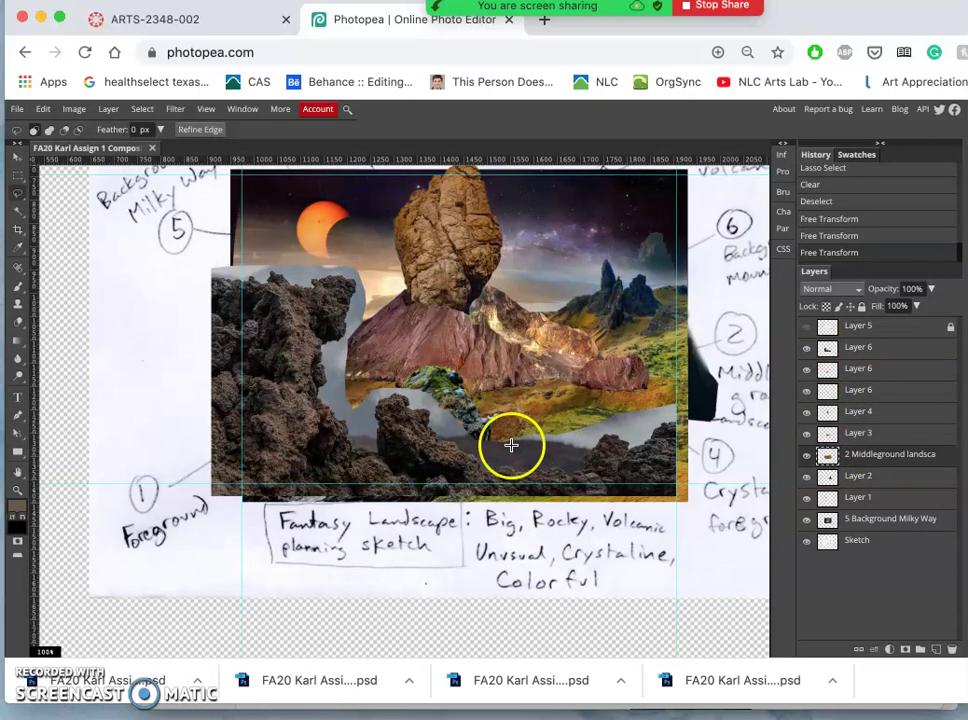
scroll(511, 445, "up", 3)
scroll(511, 447, "up", 3)
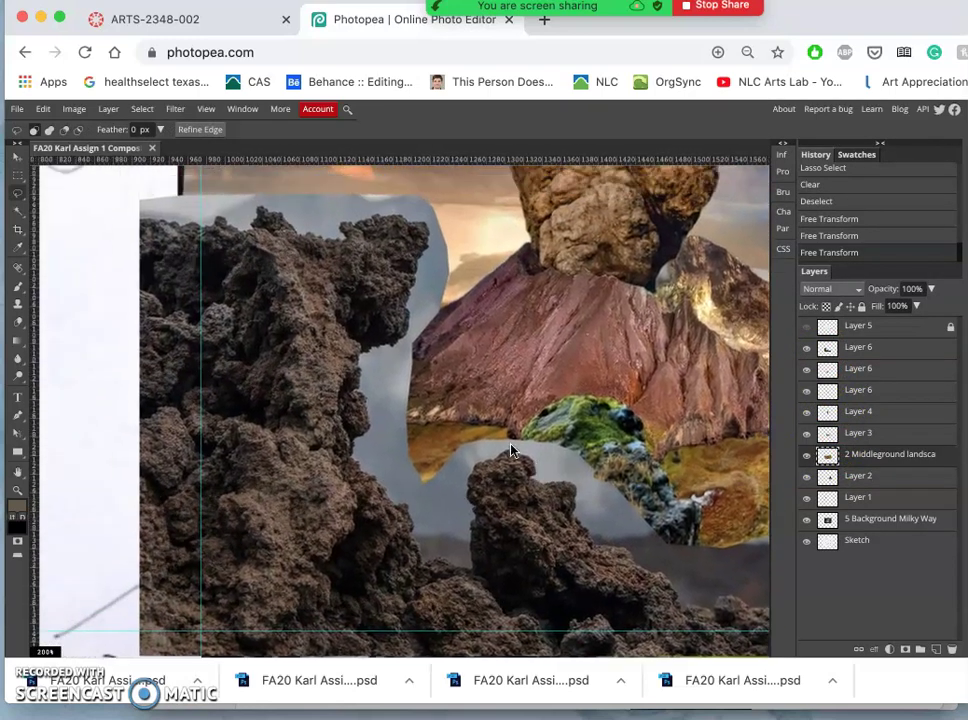
scroll(511, 450, "up", 1)
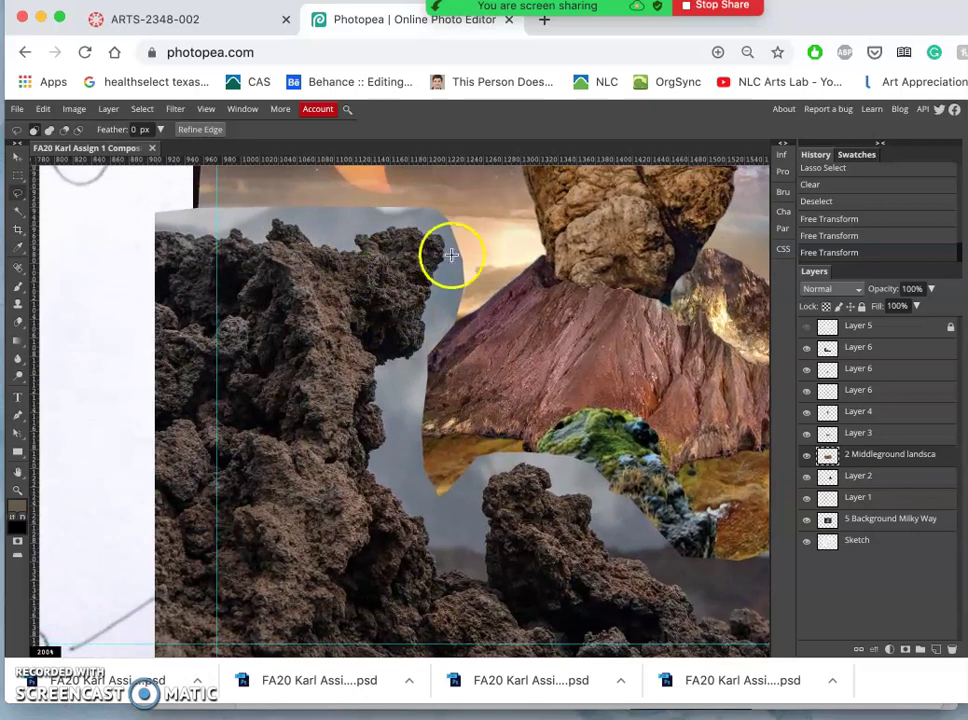
scroll(390, 290, "up", 3)
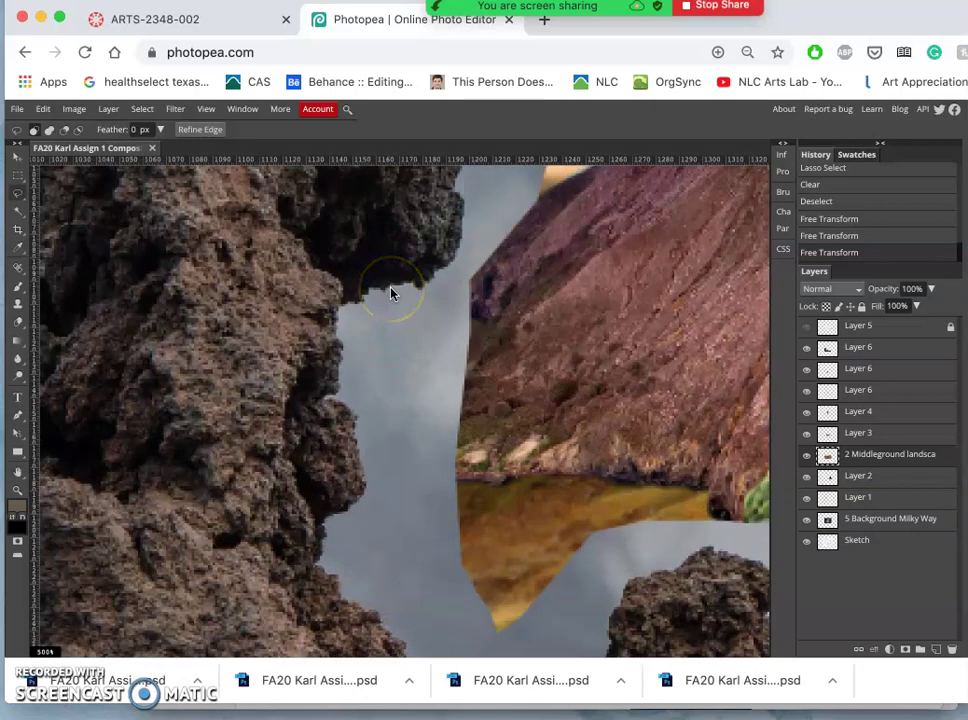
scroll(391, 293, "left", 5)
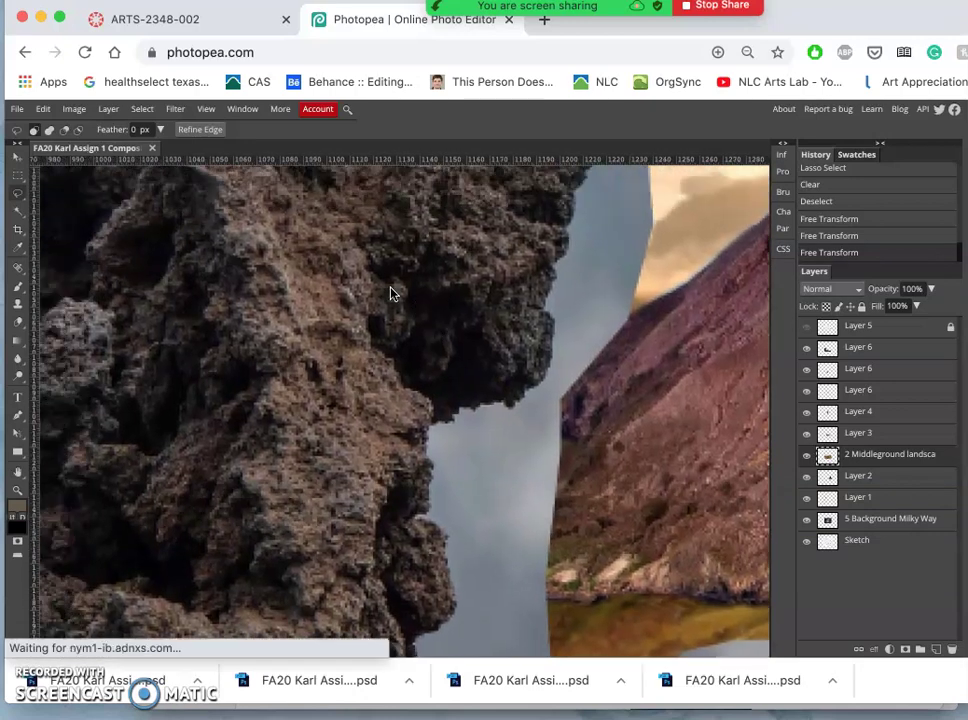
scroll(391, 293, "up", 3)
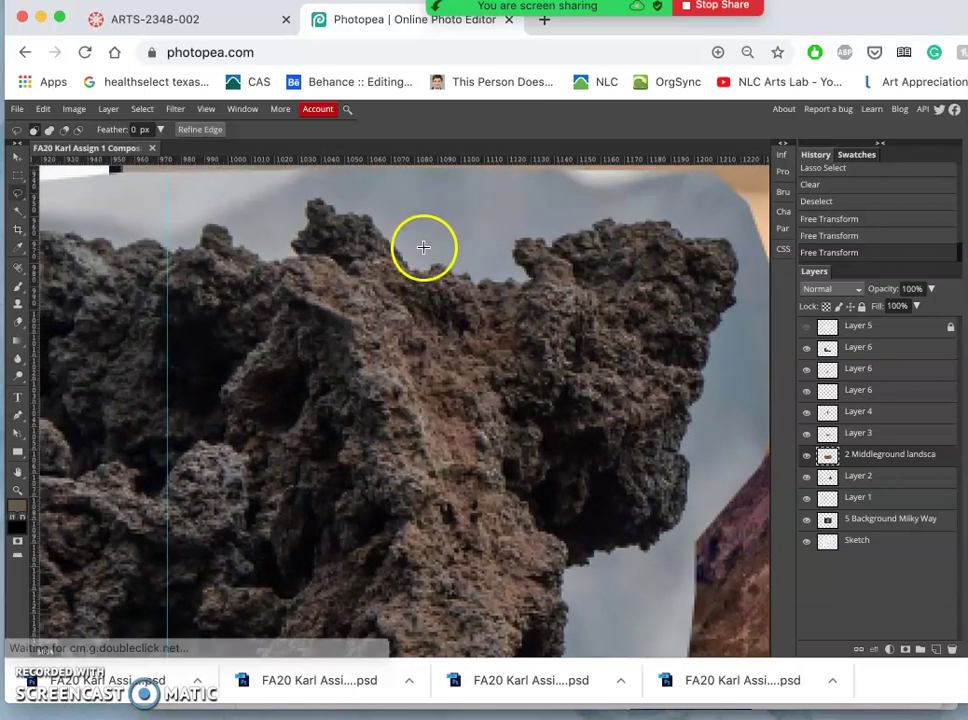
left_click(18, 195)
left_click(17, 211)
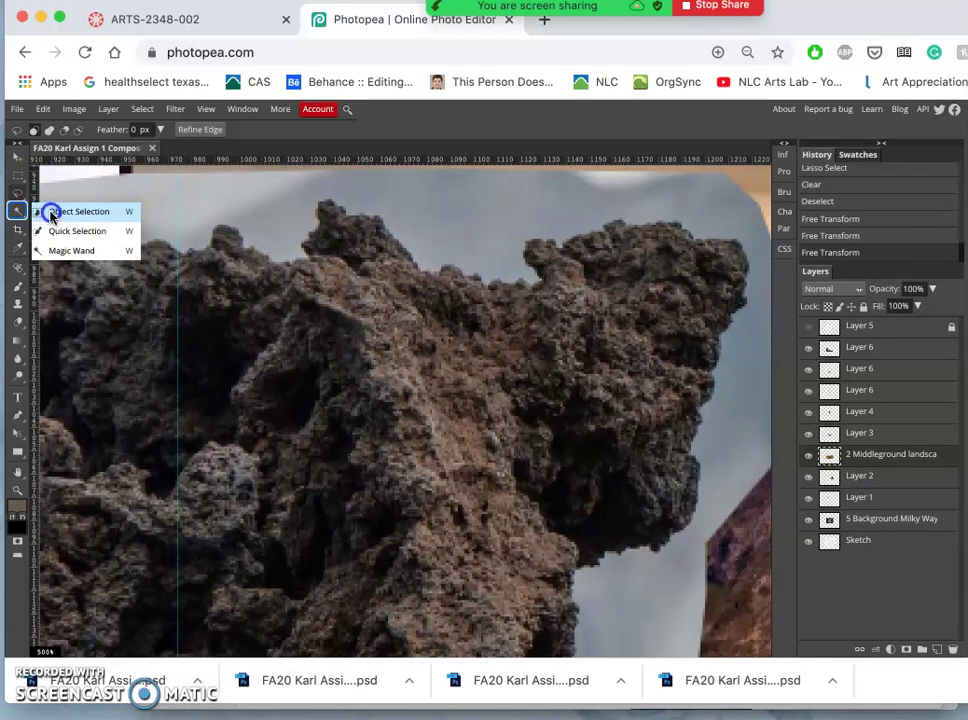
left_click(58, 230)
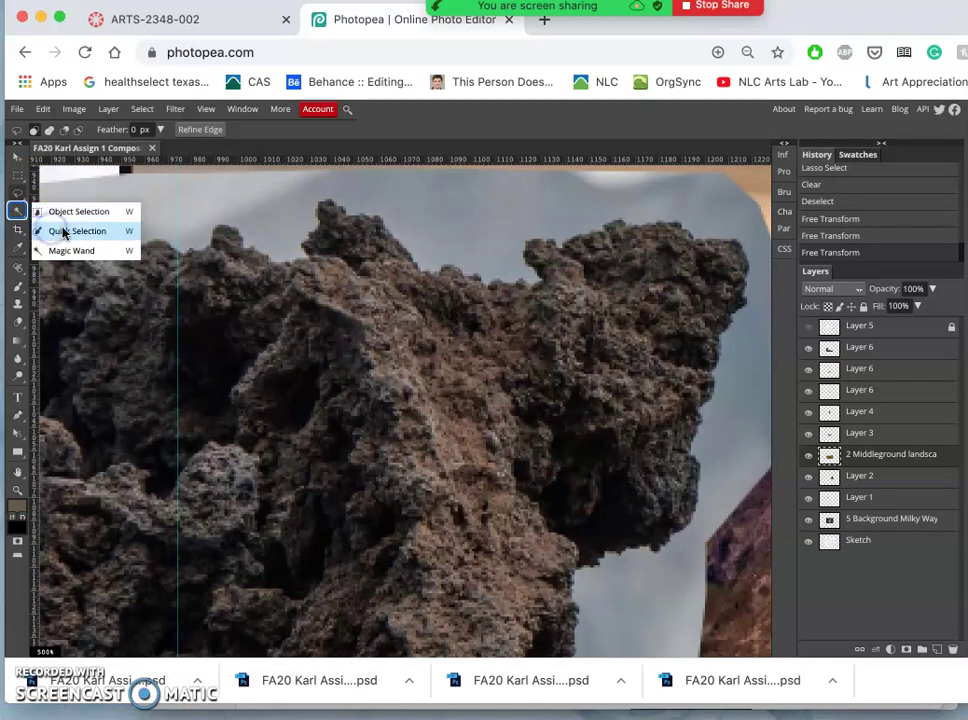
Lasso the grey sky above the left part of the lava rock's crest and clear it from the topmost Layer 6
left_click(169, 238)
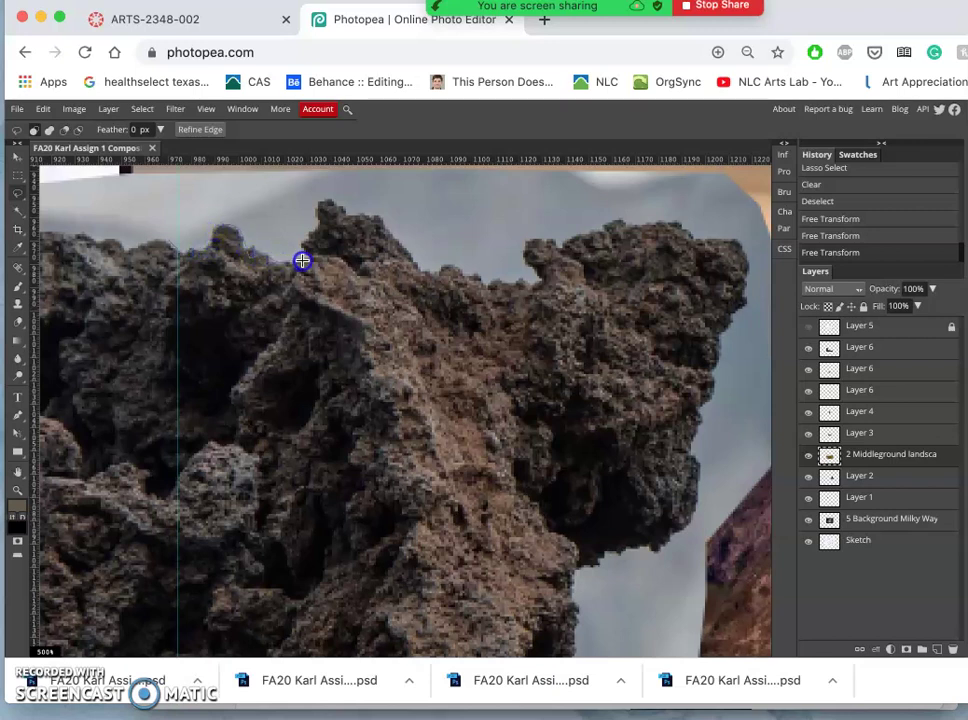
left_click_drag(319, 226, 324, 201)
left_click_drag(135, 190, 146, 221)
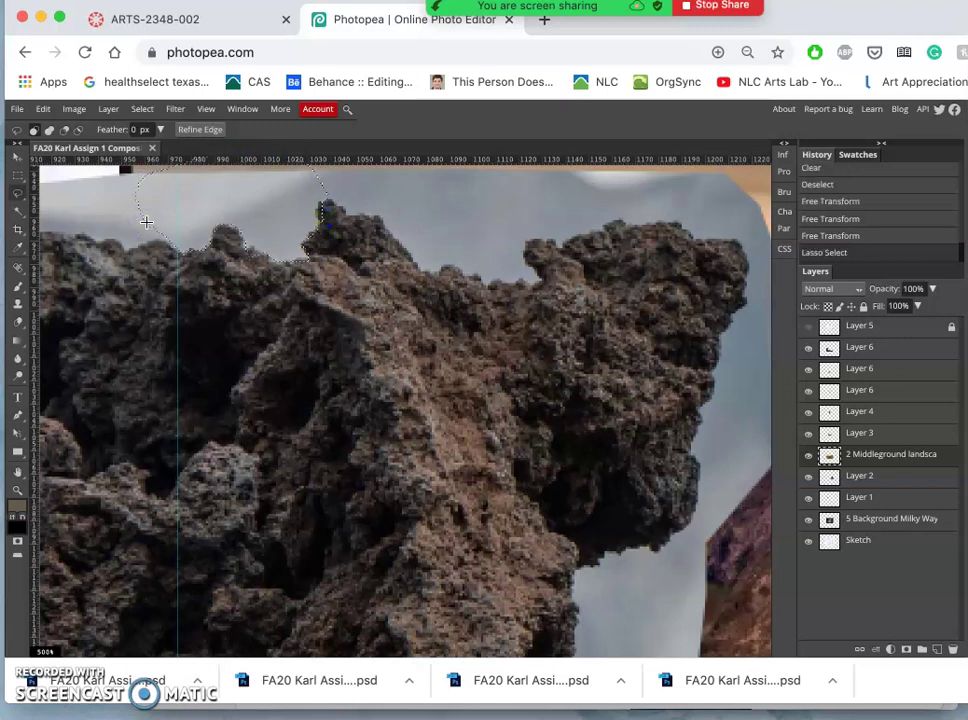
left_click(309, 259)
scroll(327, 262, "up", 3)
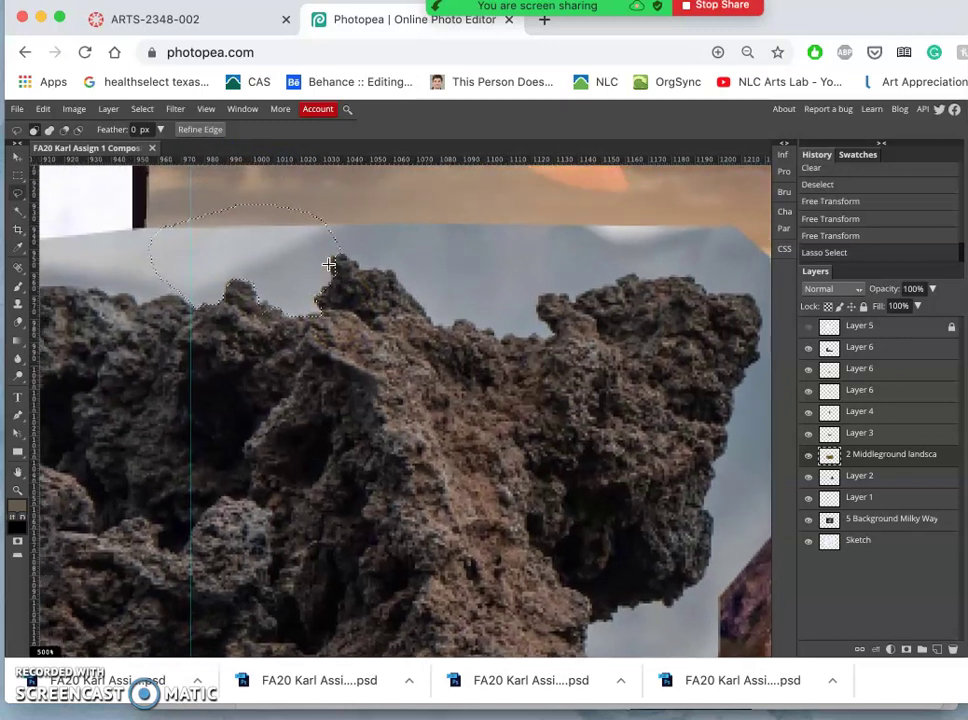
key("Delete")
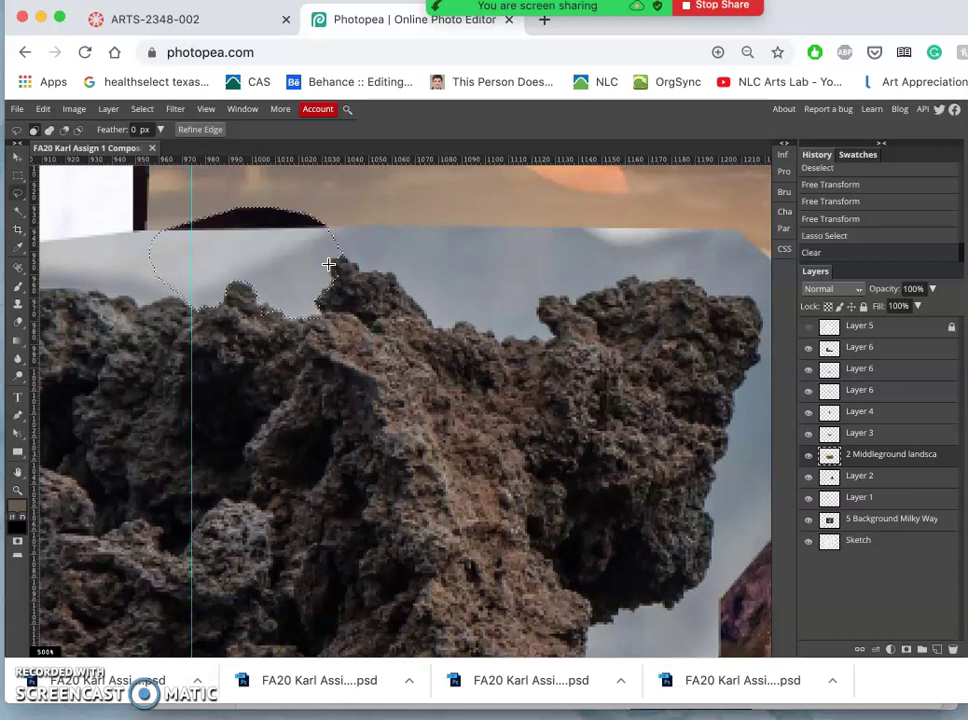
key("ctrl+z")
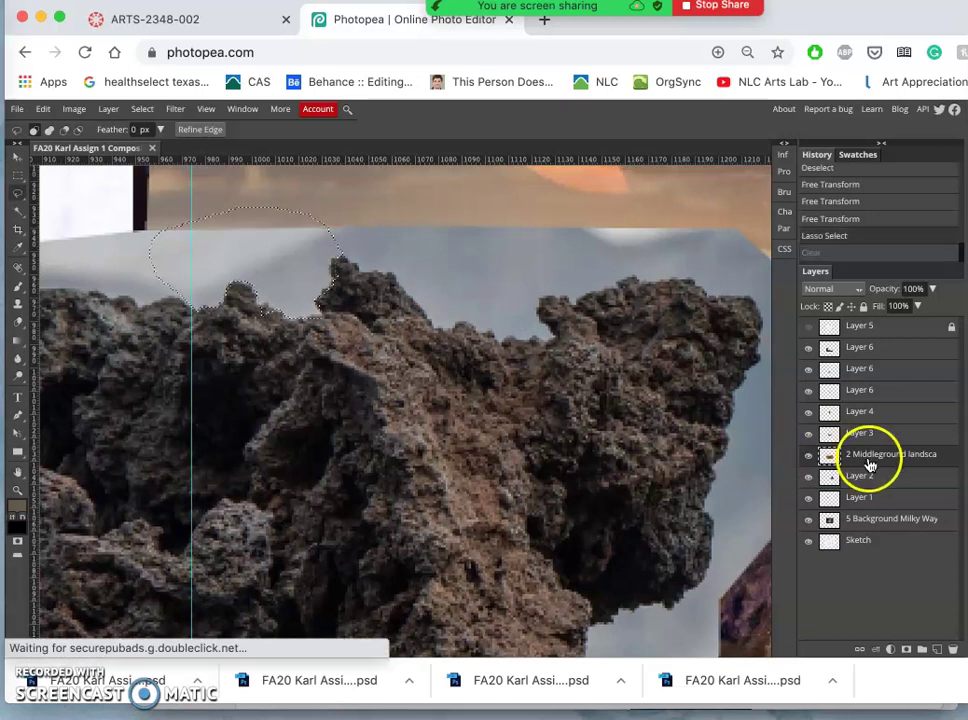
left_click(853, 350)
key("Delete")
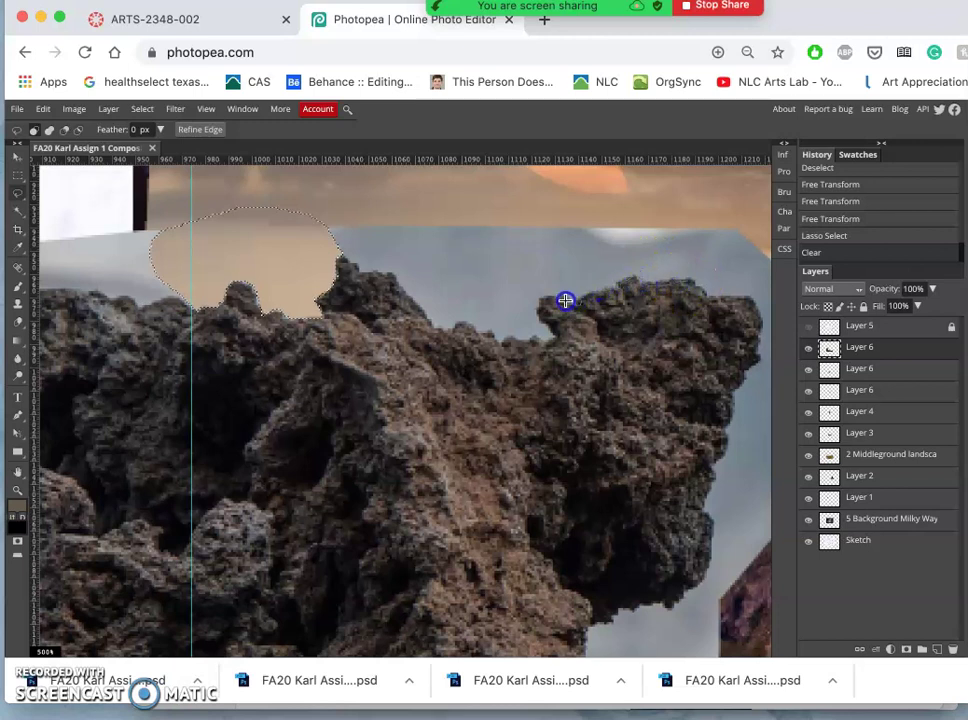
Lasso the grey sky between the lava rock's two upper peaks and above the right one, clear it and deselect
mouse_move(546, 302)
left_mouse_down()
mouse_move(545, 346)
mouse_move(503, 344)
mouse_move(474, 327)
mouse_move(435, 329)
mouse_move(395, 279)
mouse_move(378, 272)
mouse_move(363, 284)
mouse_move(346, 257)
mouse_move(313, 243)
mouse_move(305, 213)
mouse_move(538, 158)
mouse_move(670, 152)
mouse_move(719, 181)
mouse_move(730, 248)
left_mouse_up()
key("Delete")
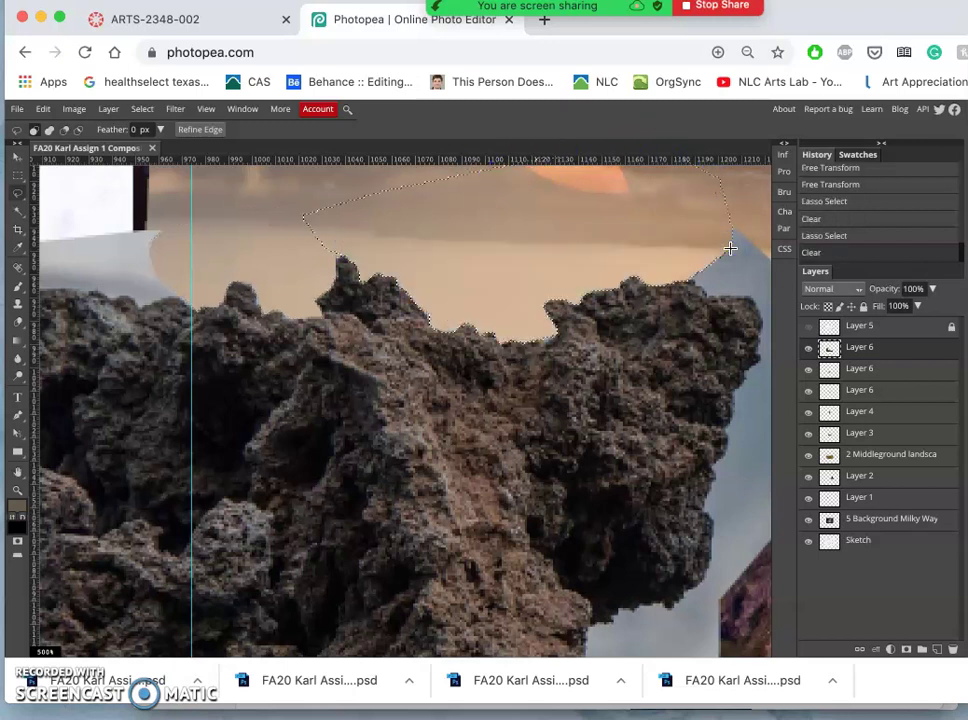
left_click(690, 336)
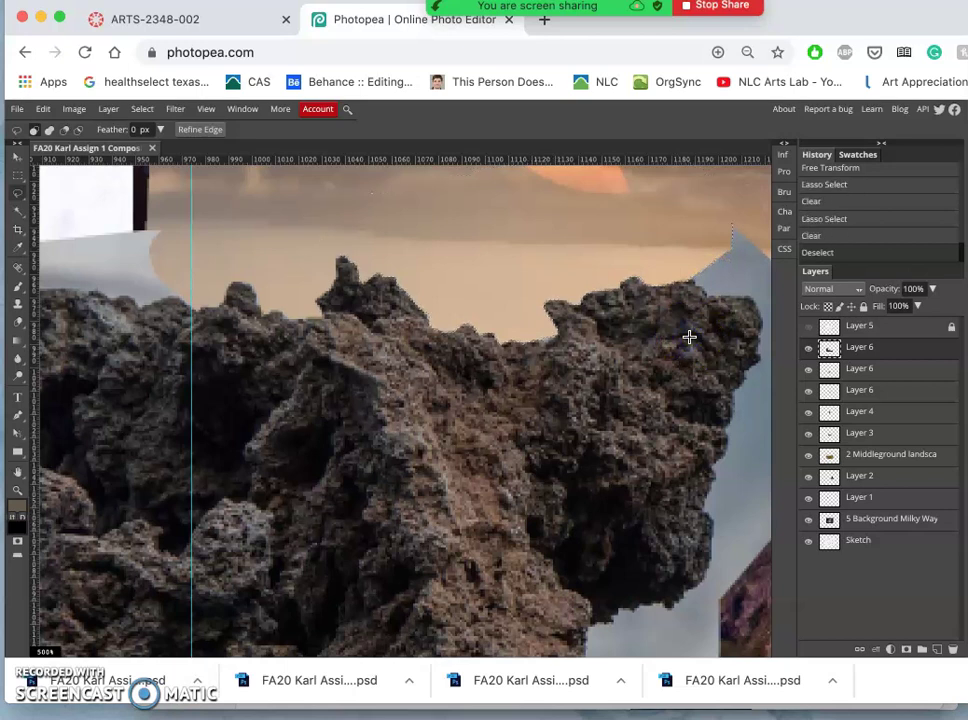
scroll(689, 337, "right", 5)
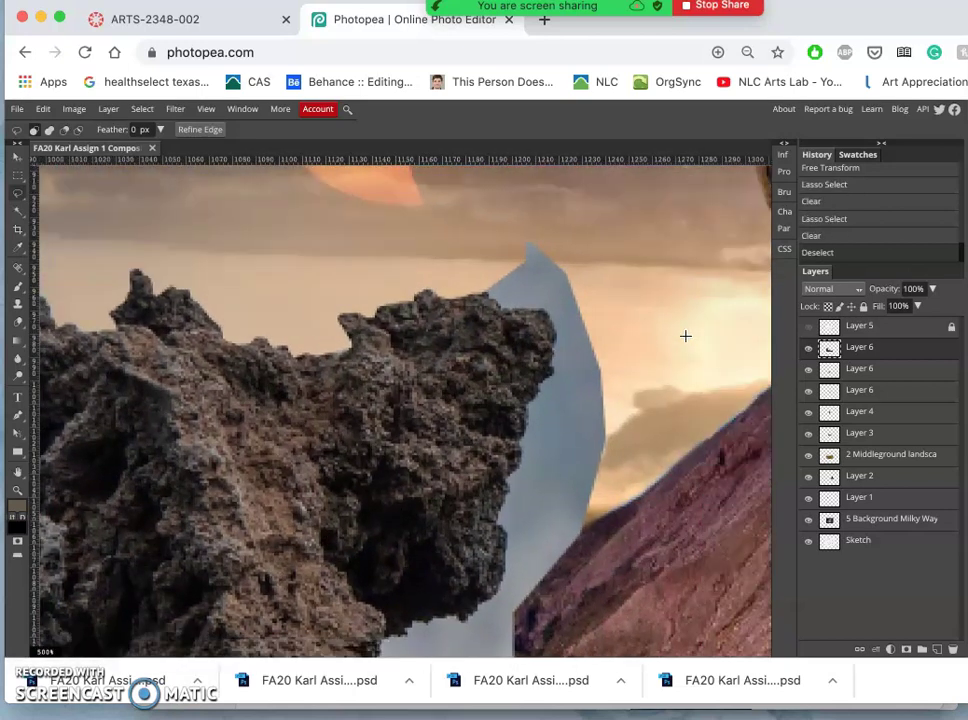
Lasso the grey sky along the right side of the lava rock's upper peak, clear it from the topmost Layer 6 and deselect
left_click(487, 307)
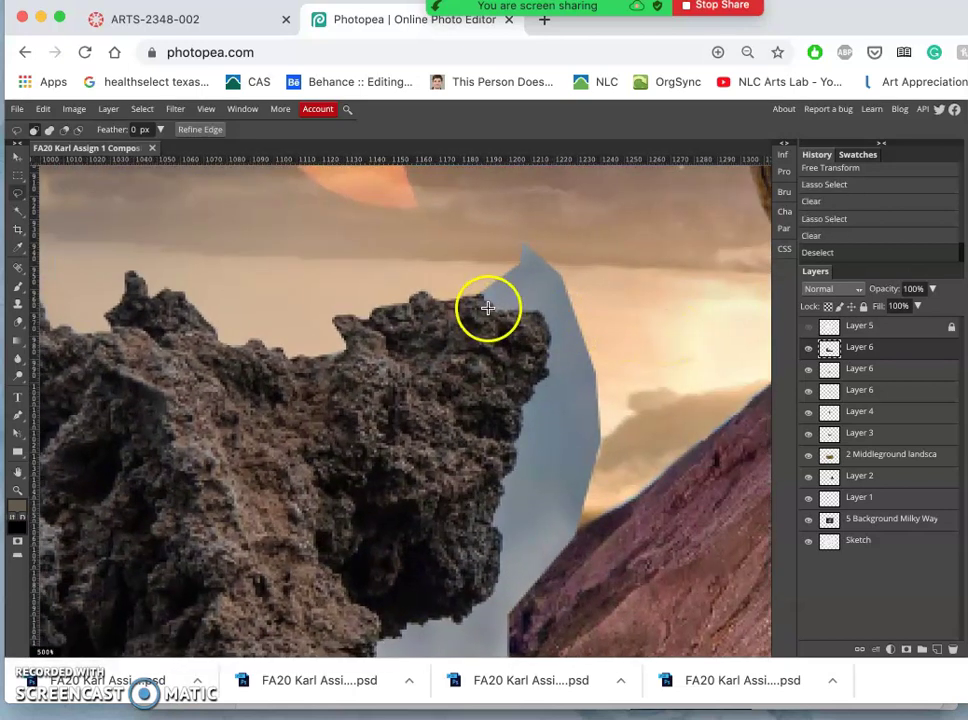
mouse_move(479, 295)
left_mouse_down()
mouse_move(493, 310)
mouse_move(501, 304)
mouse_move(467, 288)
mouse_move(536, 316)
mouse_move(547, 331)
left_mouse_up()
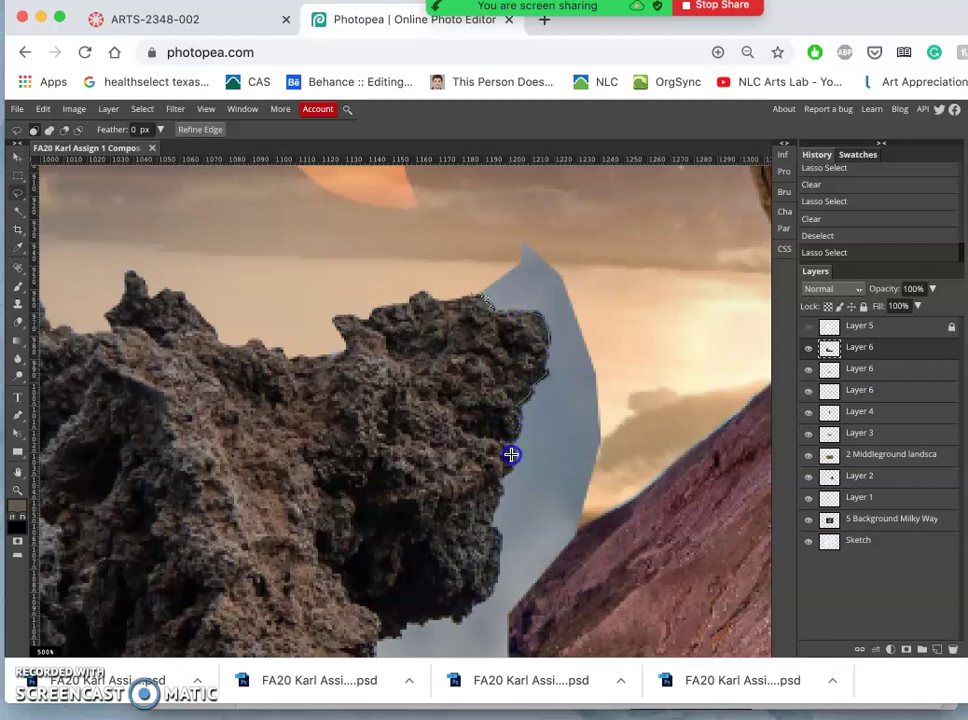
mouse_move(501, 475)
left_mouse_down()
mouse_move(491, 598)
mouse_move(466, 620)
mouse_move(391, 643)
mouse_move(478, 669)
mouse_move(574, 640)
mouse_move(626, 577)
mouse_move(666, 385)
mouse_move(629, 280)
mouse_move(539, 249)
mouse_move(530, 226)
mouse_move(506, 226)
mouse_move(481, 264)
left_mouse_up()
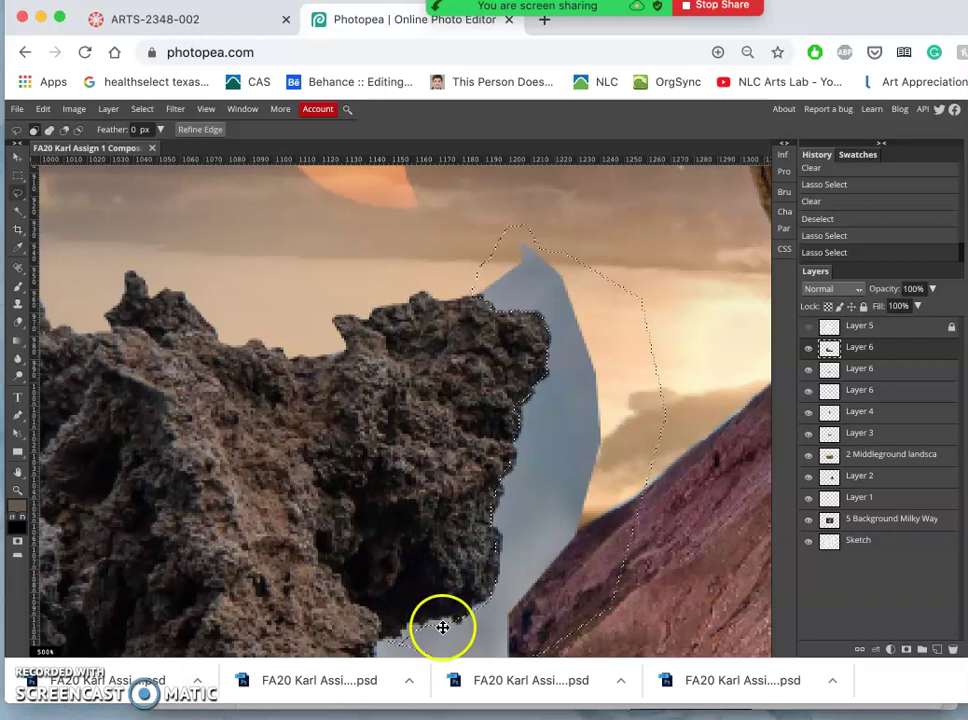
left_click_drag(441, 628, 466, 563)
key("Delete")
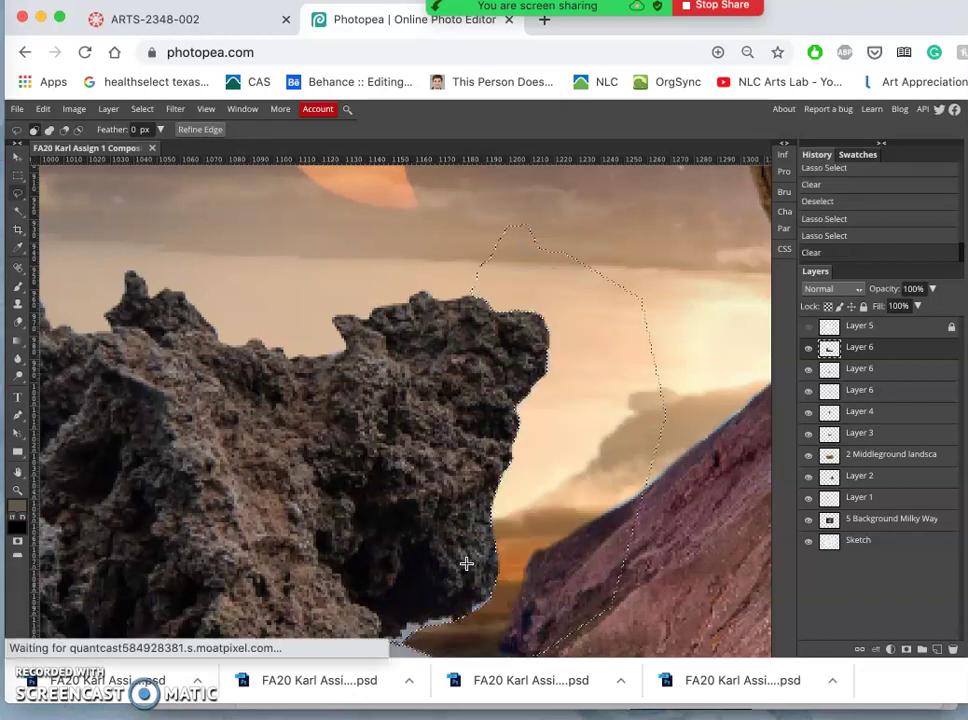
left_click(671, 489)
scroll(671, 489, "down", 5)
left_click(562, 458)
scroll(547, 447, "down", 3)
scroll(547, 447, "left", 2)
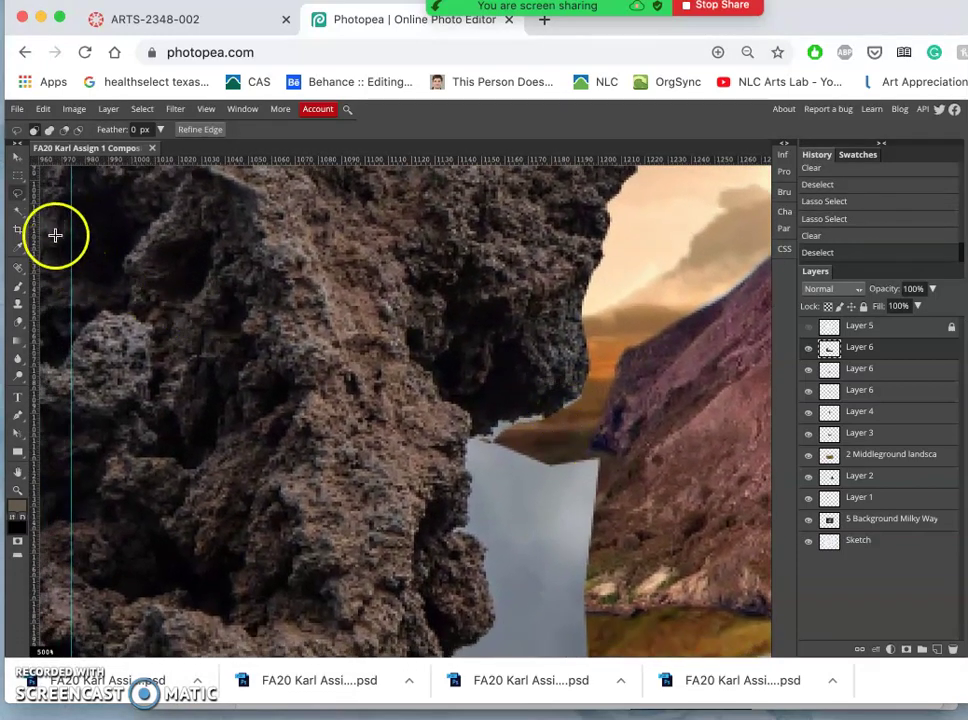
right_click(17, 199)
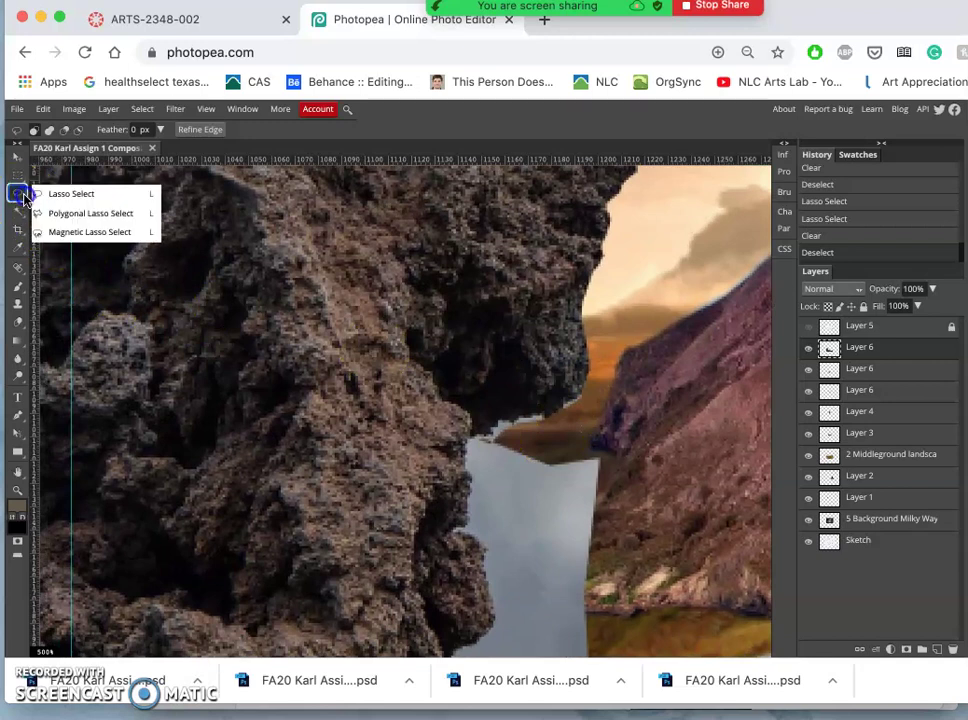
left_click(70, 236)
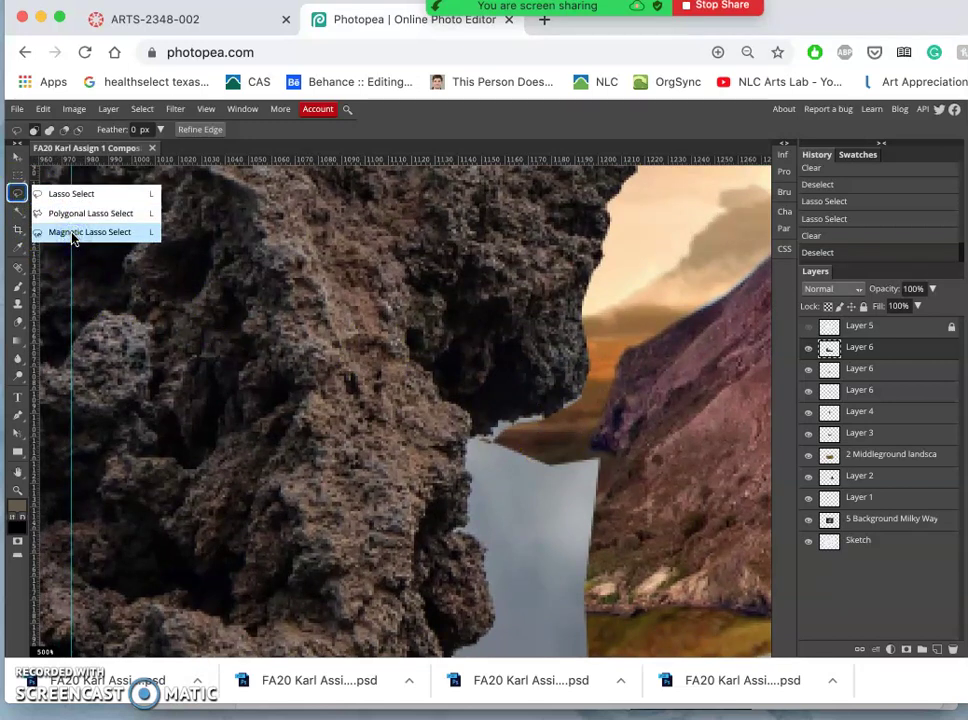
left_click(195, 238)
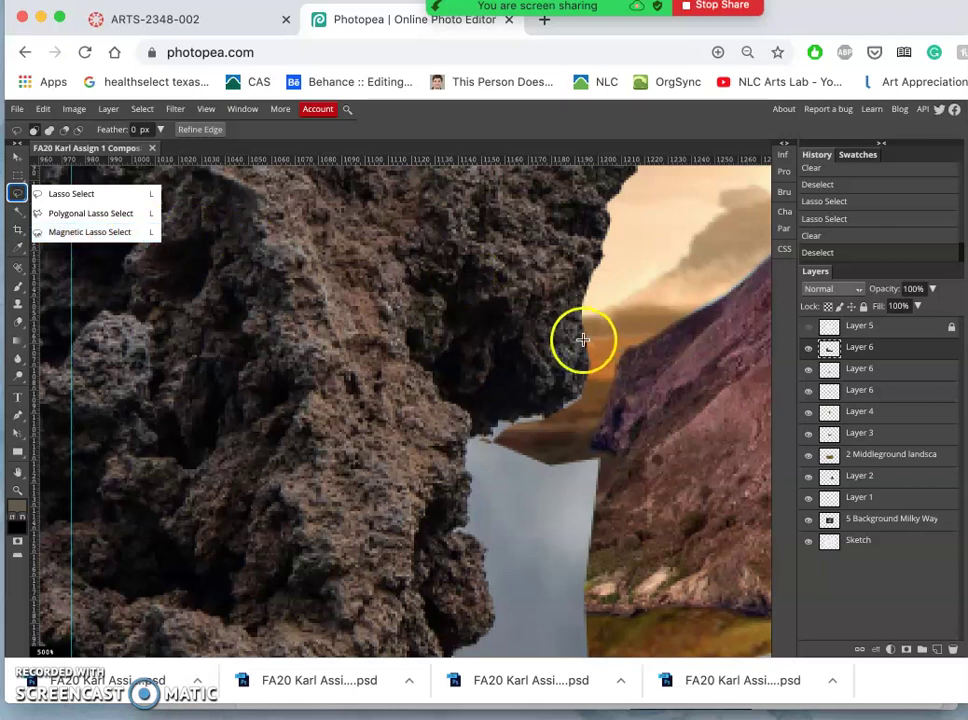
Lasso the grey area beneath the lava rock's overhang down to the shoreline, clear it and deselect
left_click_drag(588, 389, 558, 408)
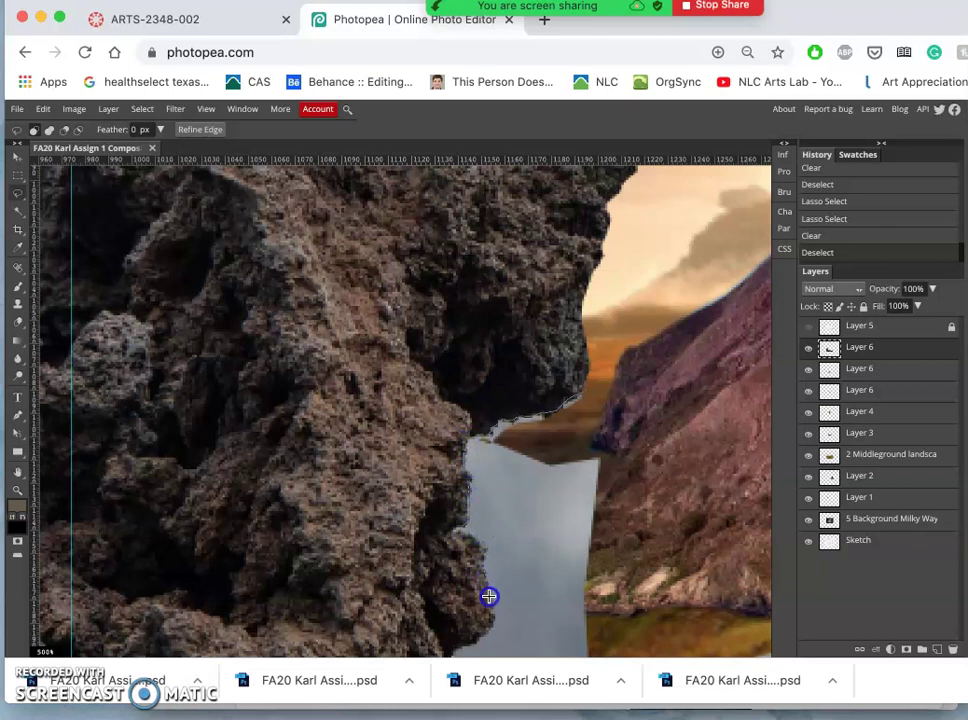
mouse_move(493, 604)
left_mouse_down()
mouse_move(494, 625)
mouse_move(525, 631)
mouse_move(664, 465)
mouse_move(652, 386)
mouse_move(628, 374)
left_mouse_up()
key("BackSpace")
scroll(628, 374, "down", 3)
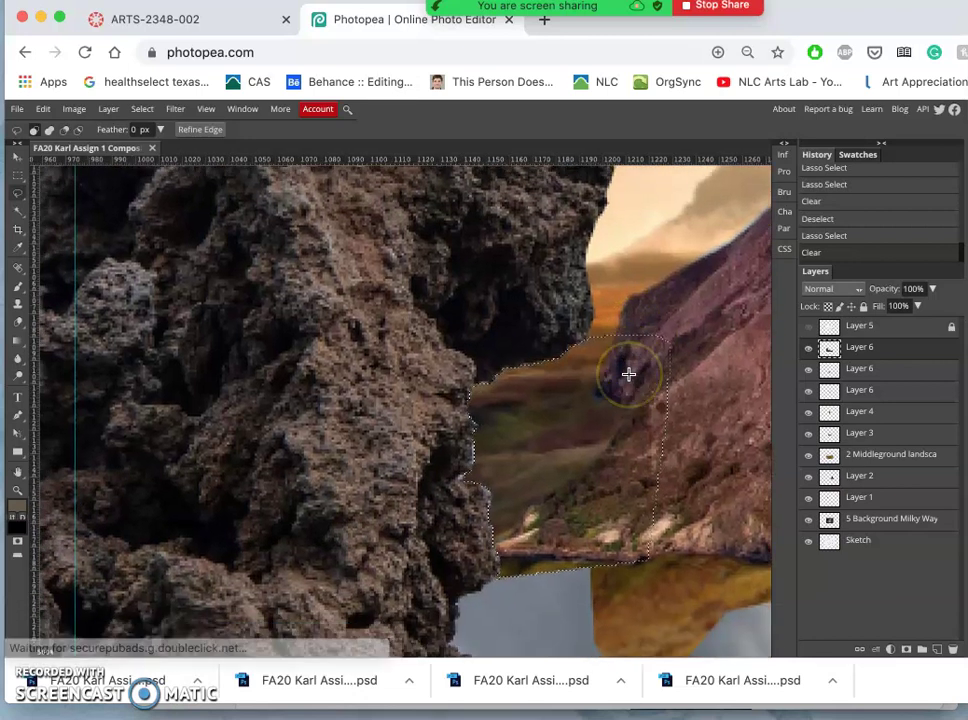
left_click_drag(511, 432, 509, 430)
key("BackSpace")
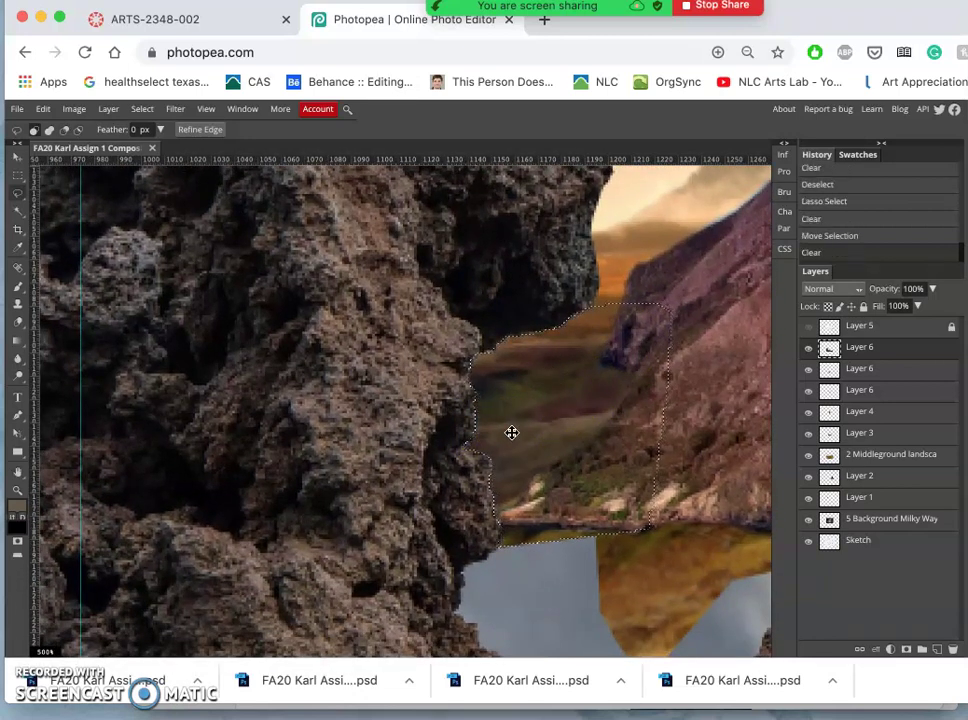
left_click(684, 505)
Lasso the grey area below the shoreline along the tall lava rock's lower slope and clear it from the topmost Layer 6
scroll(683, 506, "down", 3)
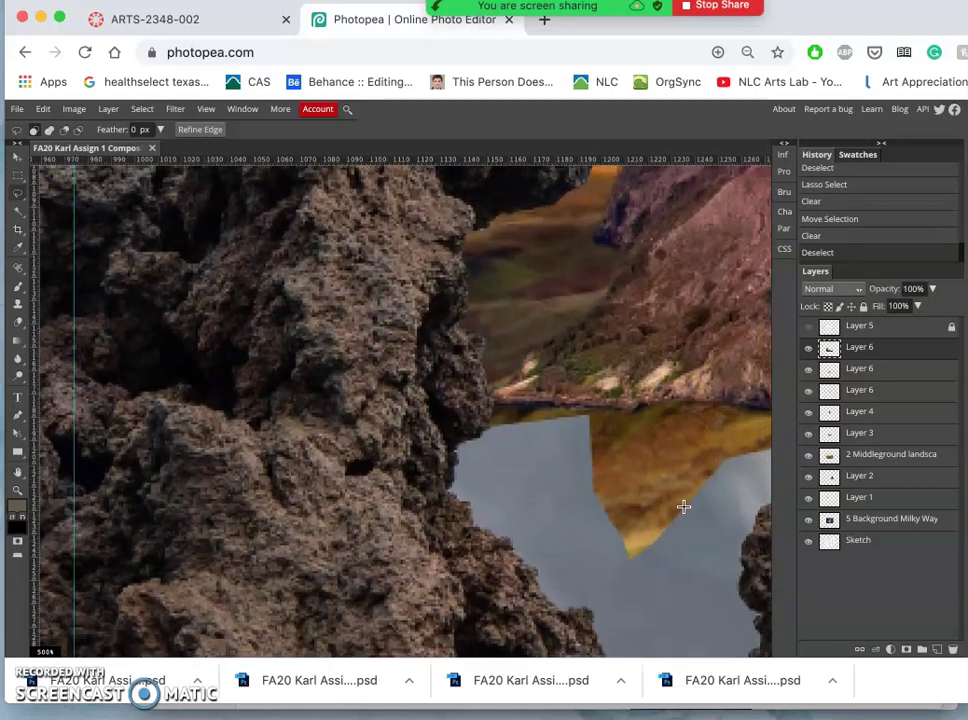
scroll(650, 490, "down", 3)
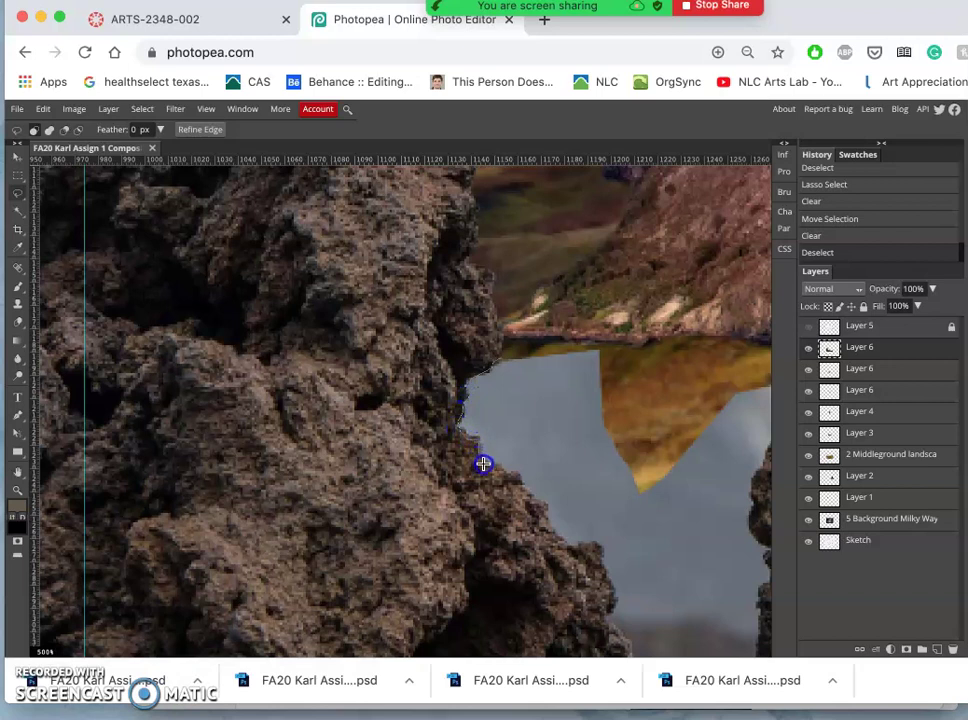
mouse_move(497, 466)
left_mouse_down()
mouse_move(519, 471)
mouse_move(521, 487)
left_mouse_up()
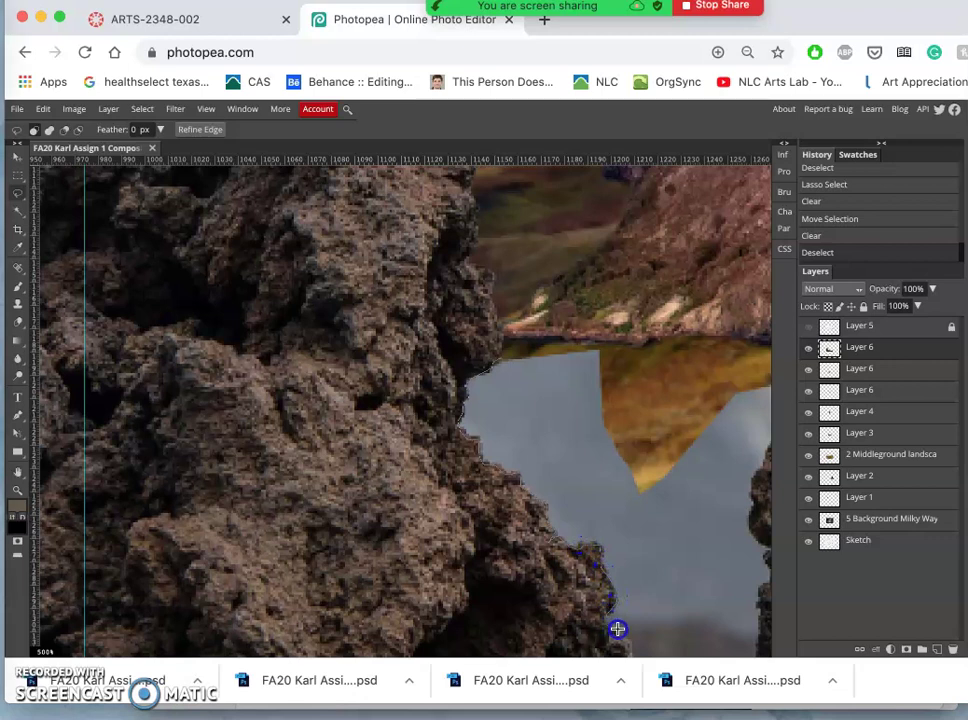
mouse_move(622, 635)
left_mouse_down()
mouse_move(680, 596)
mouse_move(694, 434)
mouse_move(650, 351)
mouse_move(574, 313)
left_mouse_up()
left_click(573, 312)
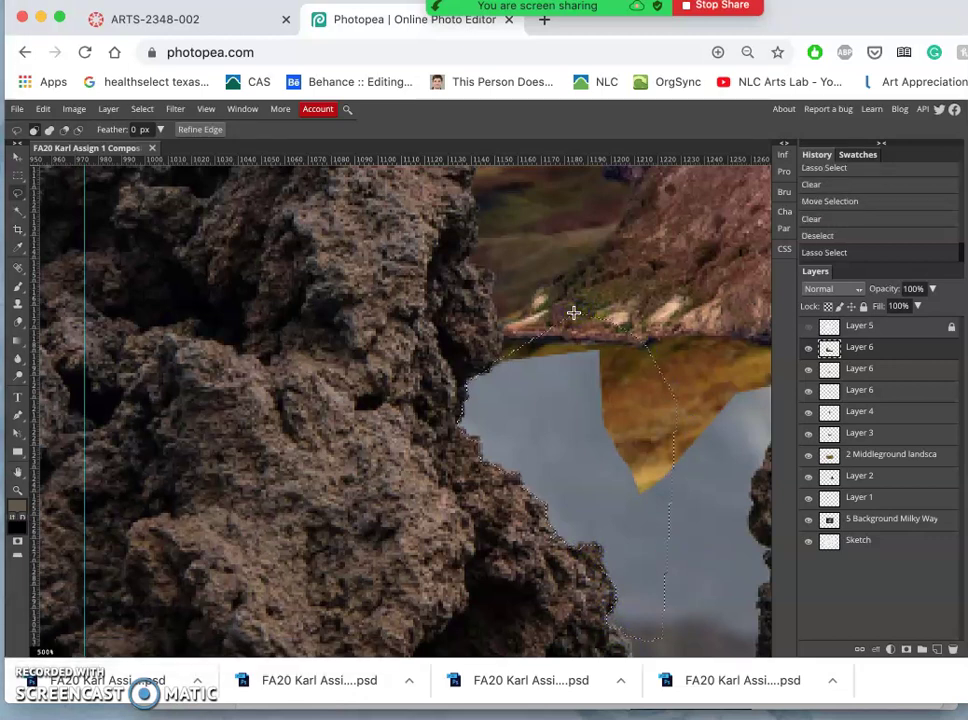
key("Delete")
scroll(573, 312, "right", 3)
scroll(573, 312, "down", 2)
scroll(573, 312, "right", 5)
scroll(573, 312, "down", 3)
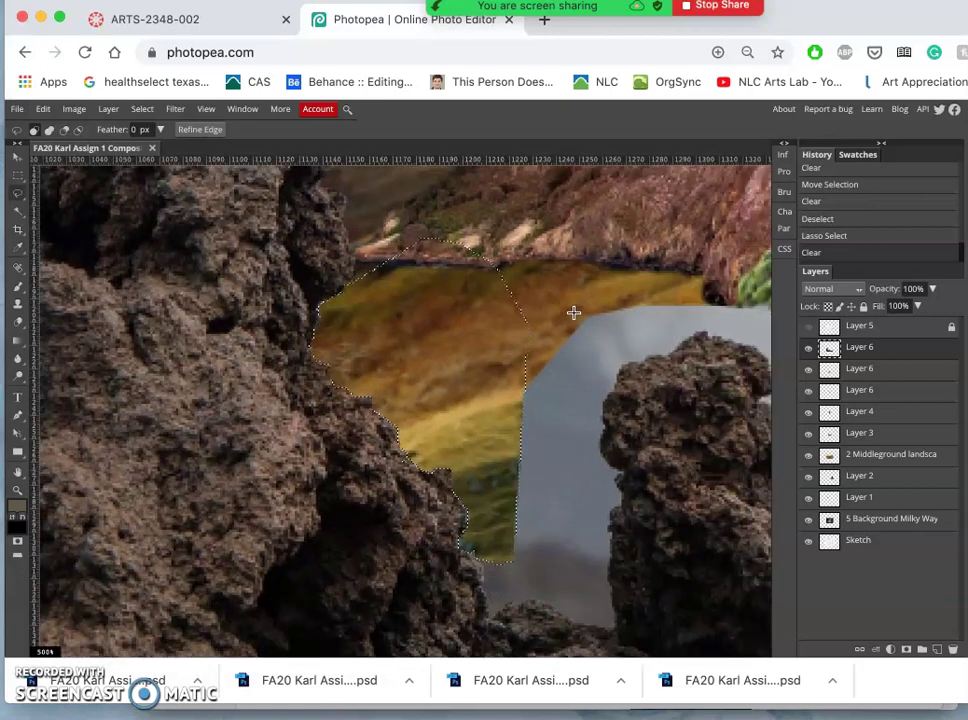
left_click(587, 297)
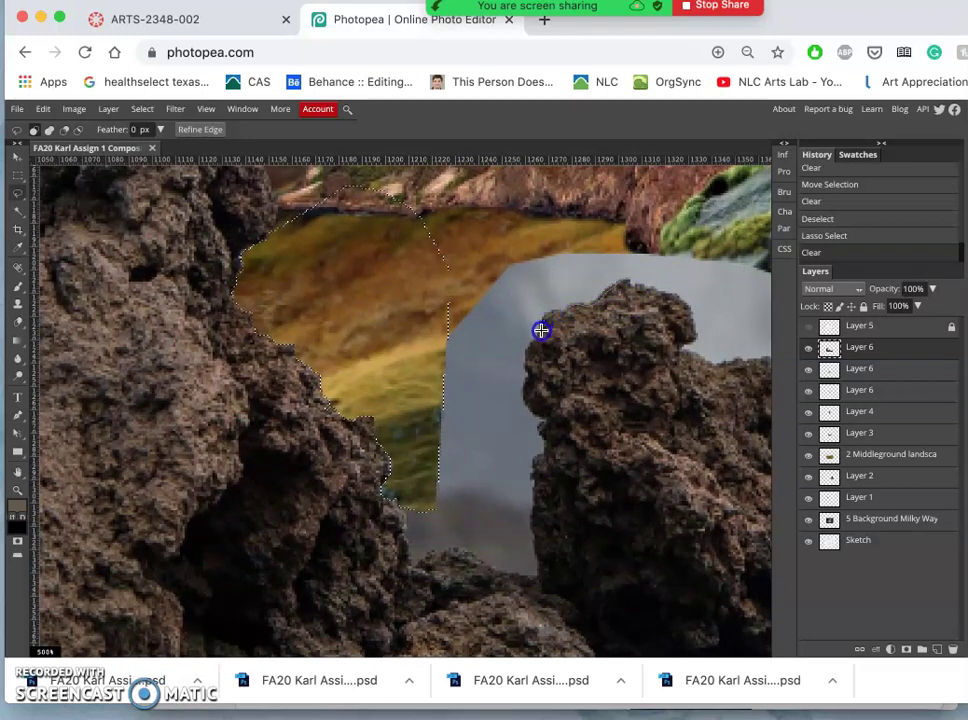
left_click_drag(543, 421, 540, 460)
left_click(529, 402)
left_click(408, 317)
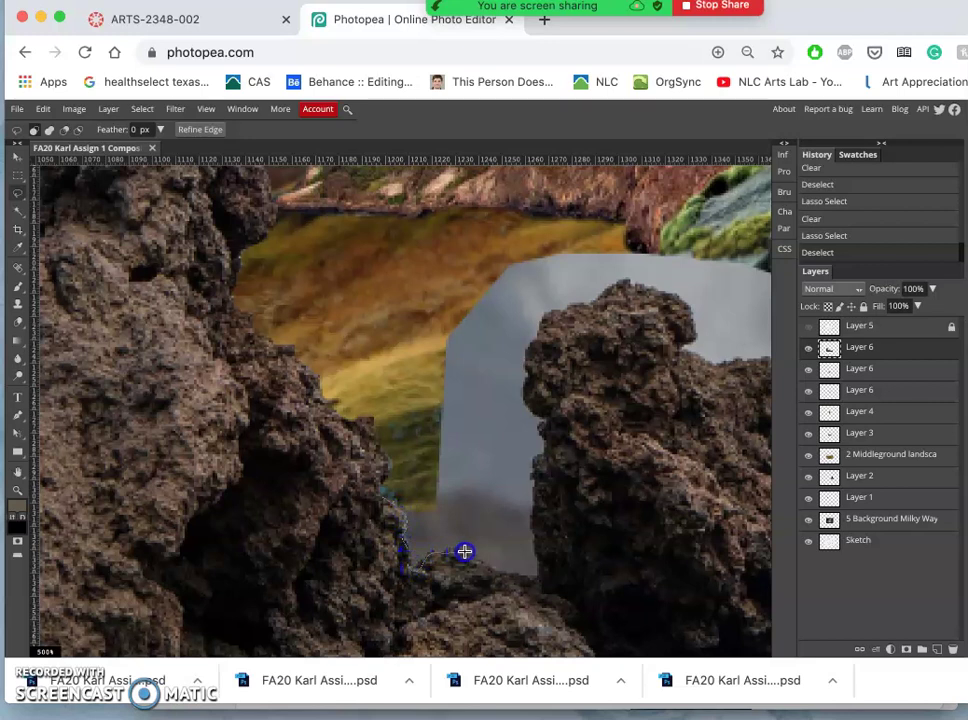
Lasso the remaining grey gap between the tall lava rock and the smaller pillar beside it, clear it and deselect
mouse_move(492, 570)
left_mouse_down()
mouse_move(544, 574)
mouse_move(536, 525)
left_mouse_up()
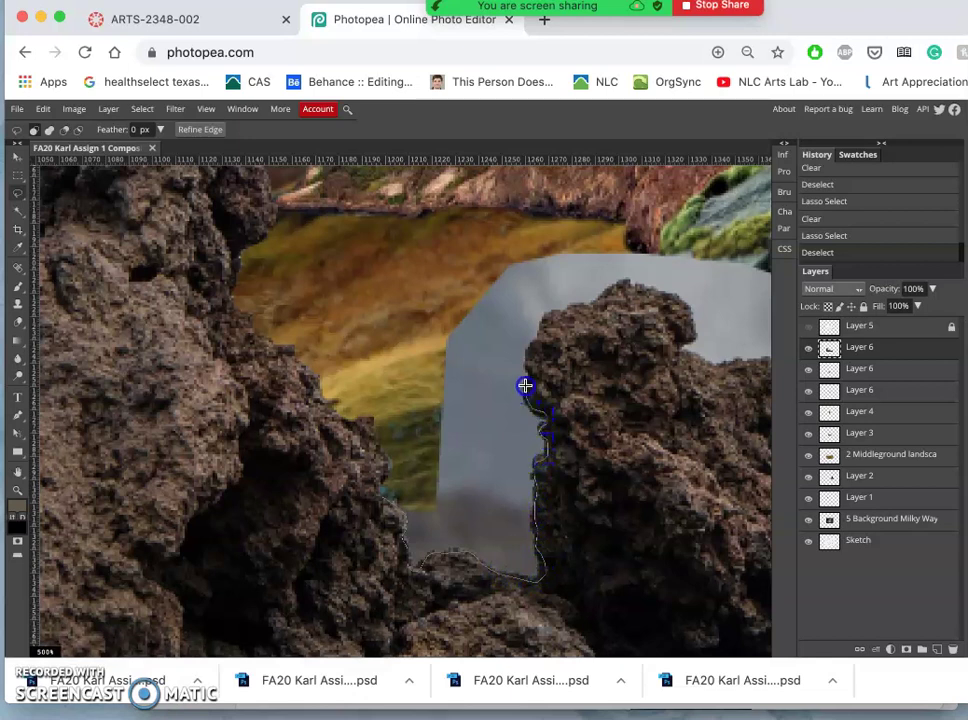
mouse_move(532, 375)
left_mouse_down()
mouse_move(549, 307)
mouse_move(563, 309)
mouse_move(560, 280)
mouse_move(510, 243)
mouse_move(451, 268)
mouse_move(388, 339)
mouse_move(379, 377)
mouse_move(385, 438)
left_mouse_up()
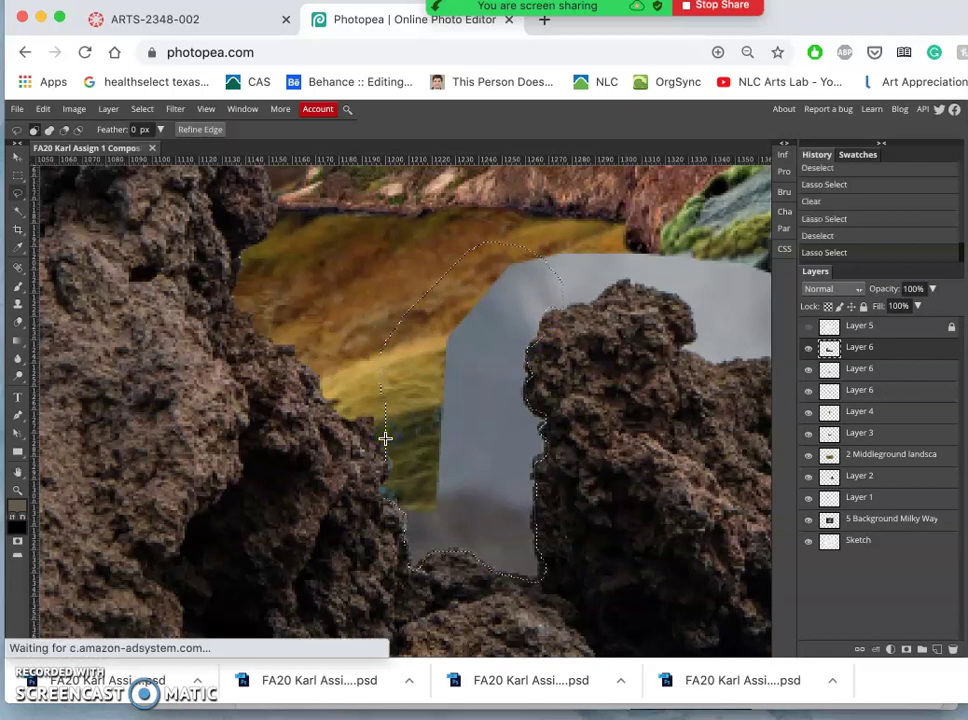
key("Delete")
left_click(367, 395)
left_click(484, 400)
left_click(600, 378)
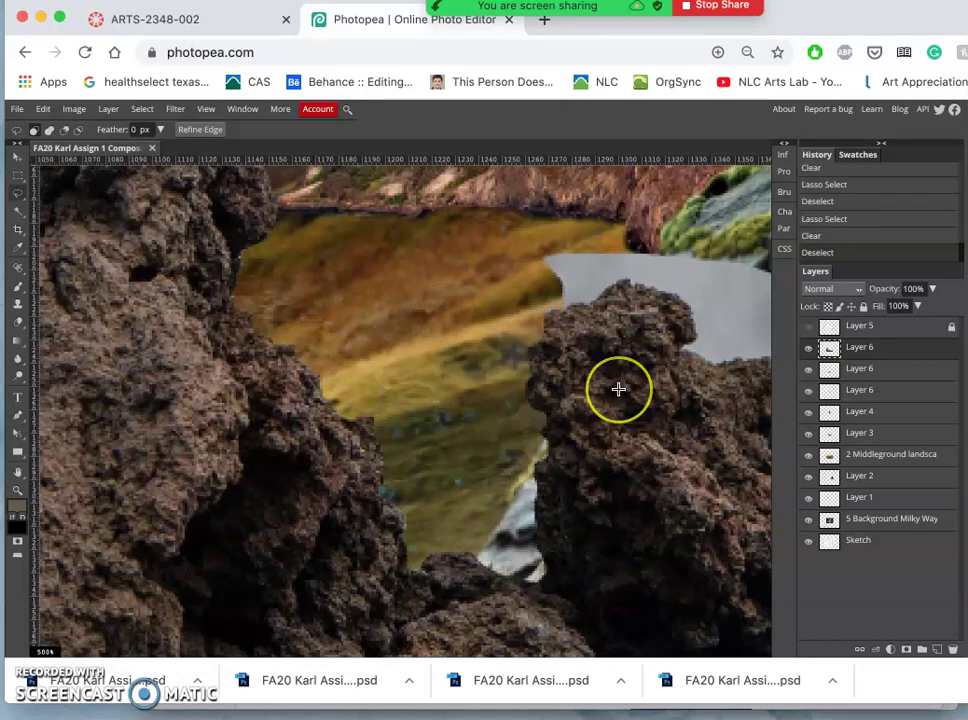
Lasso the grey area above the lava pillar's crest, in front of the mossy rock, clear it and deselect
scroll(600, 378, "right", 5)
scroll(618, 389, "right", 1)
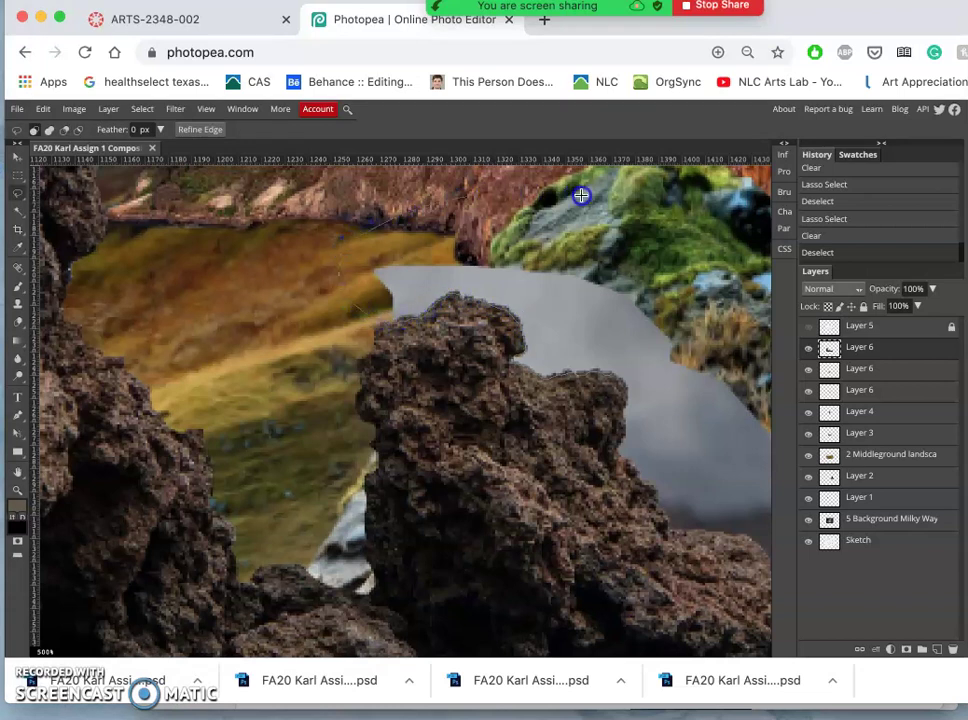
mouse_move(592, 199)
left_mouse_down()
mouse_move(751, 314)
mouse_move(769, 348)
mouse_move(766, 375)
mouse_move(727, 398)
mouse_move(674, 389)
left_mouse_up()
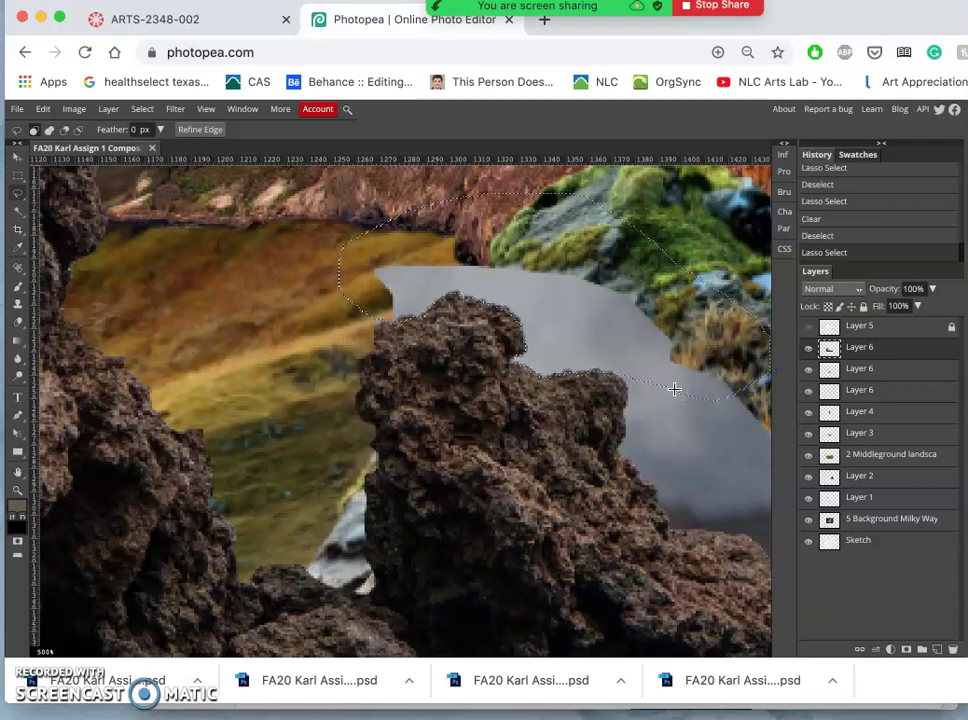
key("BackSpace")
left_click(588, 439)
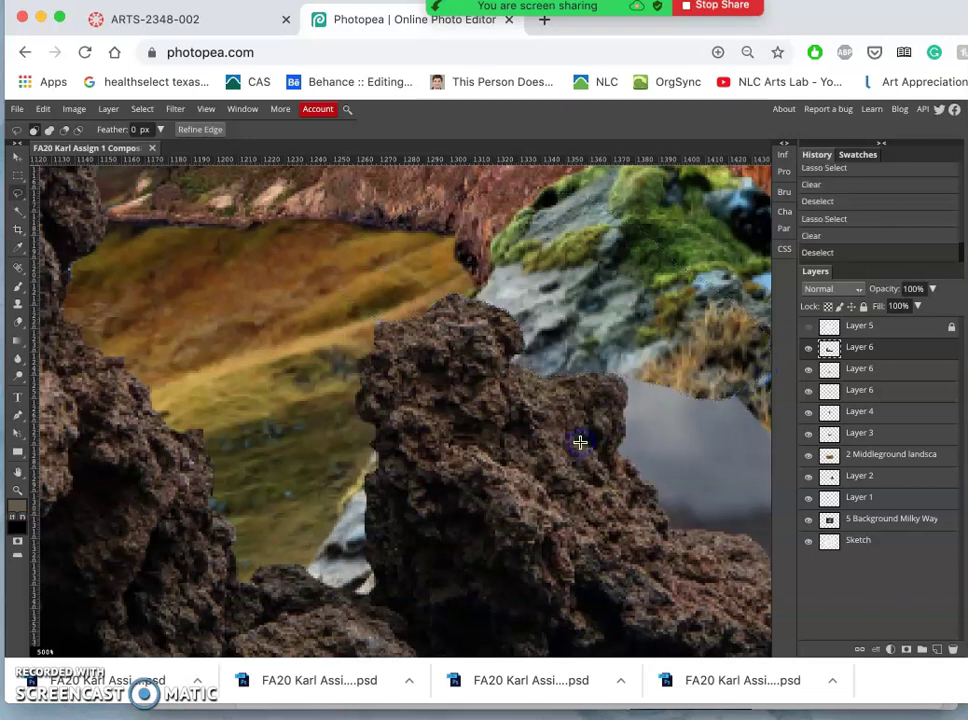
Lasso the grey area along the lava pillar's descending right slope, in front of the mossy rock's base, and clear it
scroll(580, 442, "right", 5)
scroll(580, 442, "down", 2)
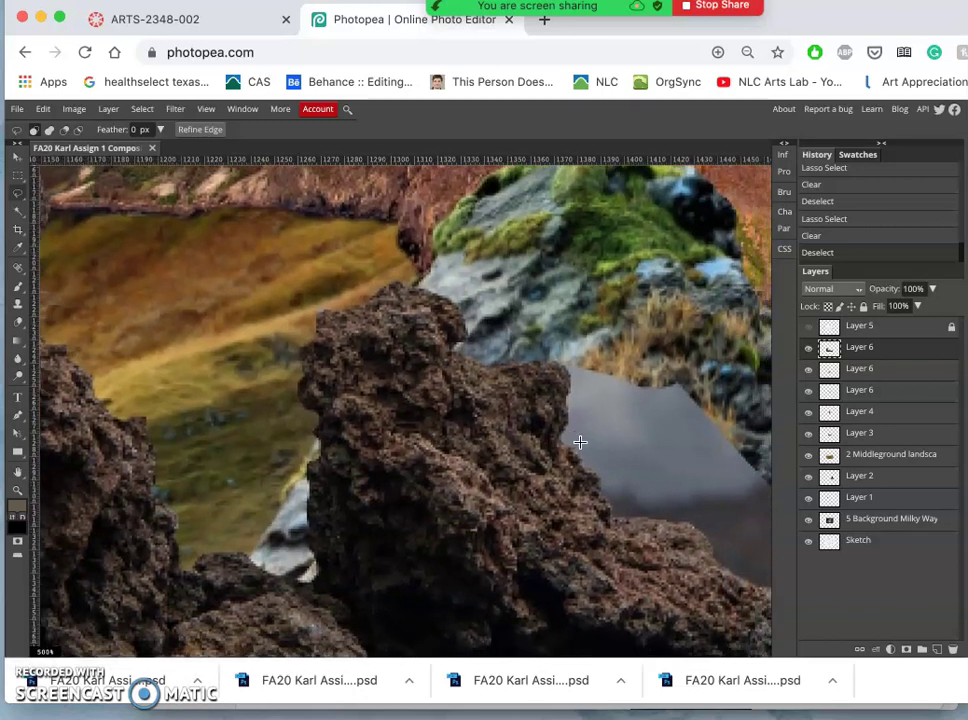
scroll(580, 442, "right", 8)
scroll(580, 442, "down", 3)
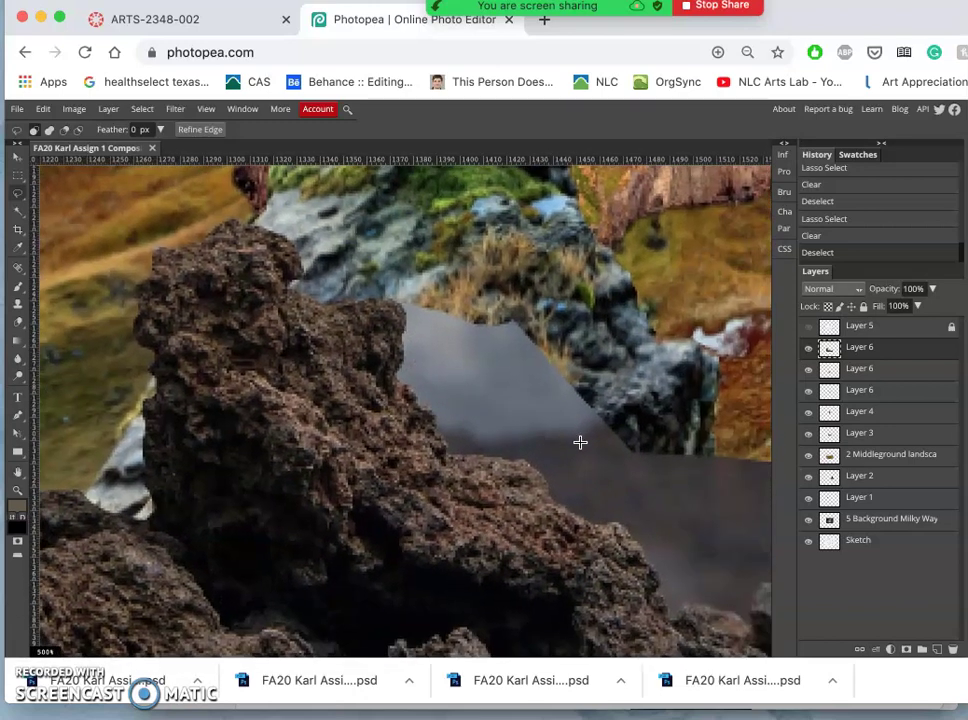
mouse_move(395, 298)
left_mouse_down()
mouse_move(406, 305)
mouse_move(393, 376)
left_mouse_up()
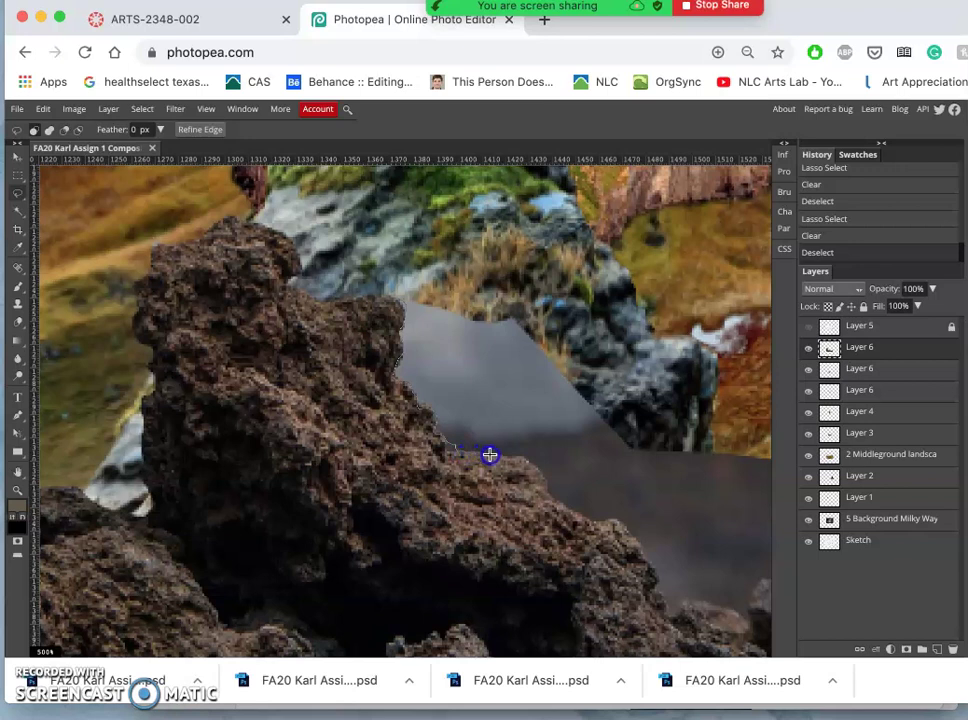
mouse_move(491, 456)
left_mouse_down()
mouse_move(533, 463)
mouse_move(583, 516)
left_mouse_up()
mouse_move(678, 616)
left_mouse_down()
mouse_move(691, 603)
mouse_move(735, 610)
mouse_move(767, 575)
mouse_move(685, 439)
mouse_move(598, 337)
mouse_move(508, 266)
mouse_move(388, 256)
left_mouse_up()
key("Delete")
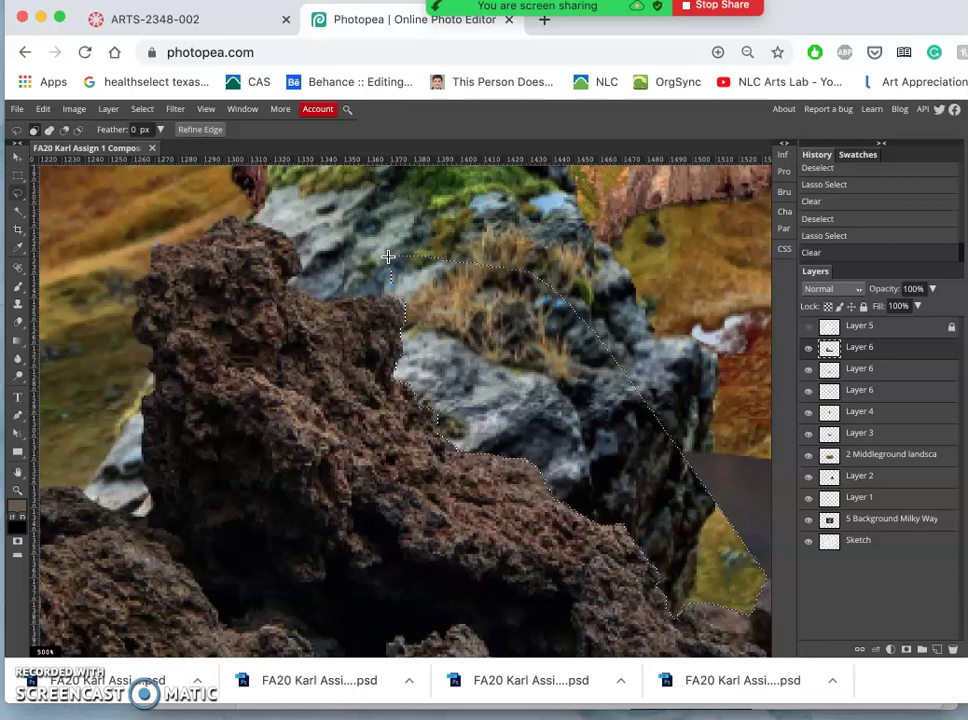
Lasso the grey area above the low lava rocks just right of the mossy rock and clear it from the topmost Layer 6
scroll(412, 288, "right", 3)
scroll(412, 288, "right", 10)
scroll(412, 288, "down", 3)
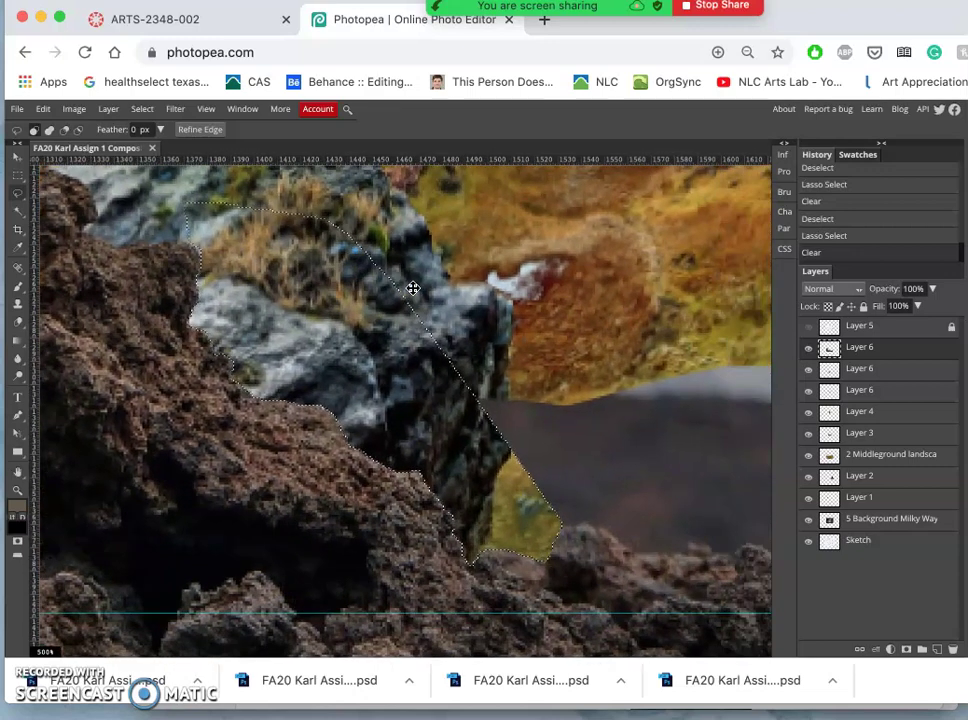
left_click(311, 329)
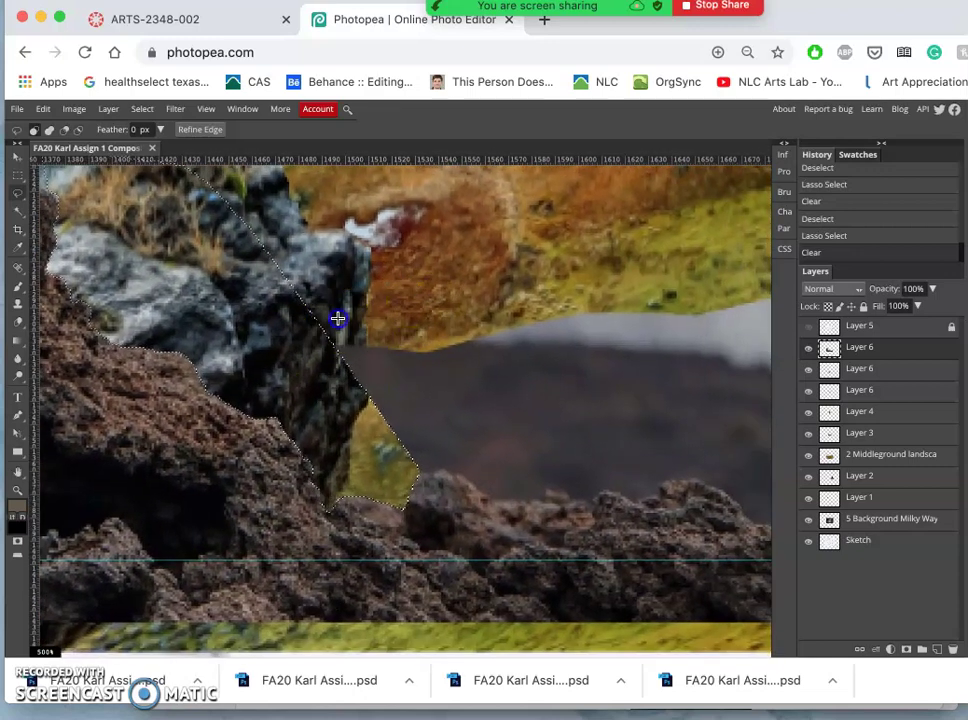
mouse_move(347, 417)
left_mouse_down()
mouse_move(403, 470)
mouse_move(463, 478)
mouse_move(502, 501)
mouse_move(591, 502)
mouse_move(609, 490)
mouse_move(641, 506)
mouse_move(672, 499)
mouse_move(677, 482)
mouse_move(711, 477)
mouse_move(708, 420)
mouse_move(650, 282)
mouse_move(488, 277)
left_mouse_up()
key("Delete")
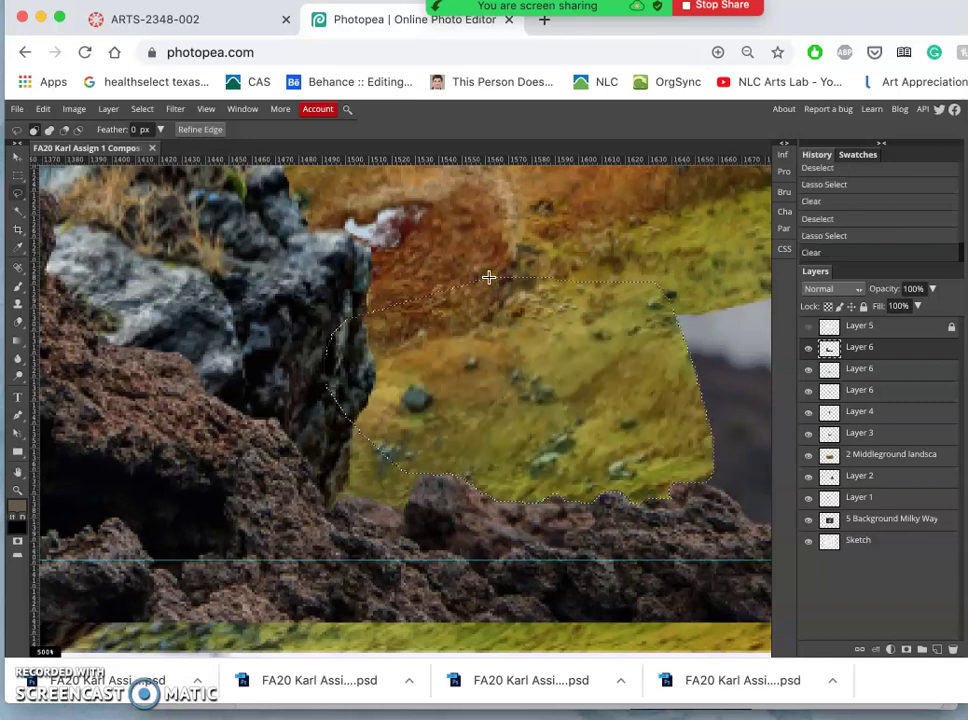
Lasso the grey area between the low lava rocks and the left flank of the next peak, and clear it
scroll(488, 277, "right", 10)
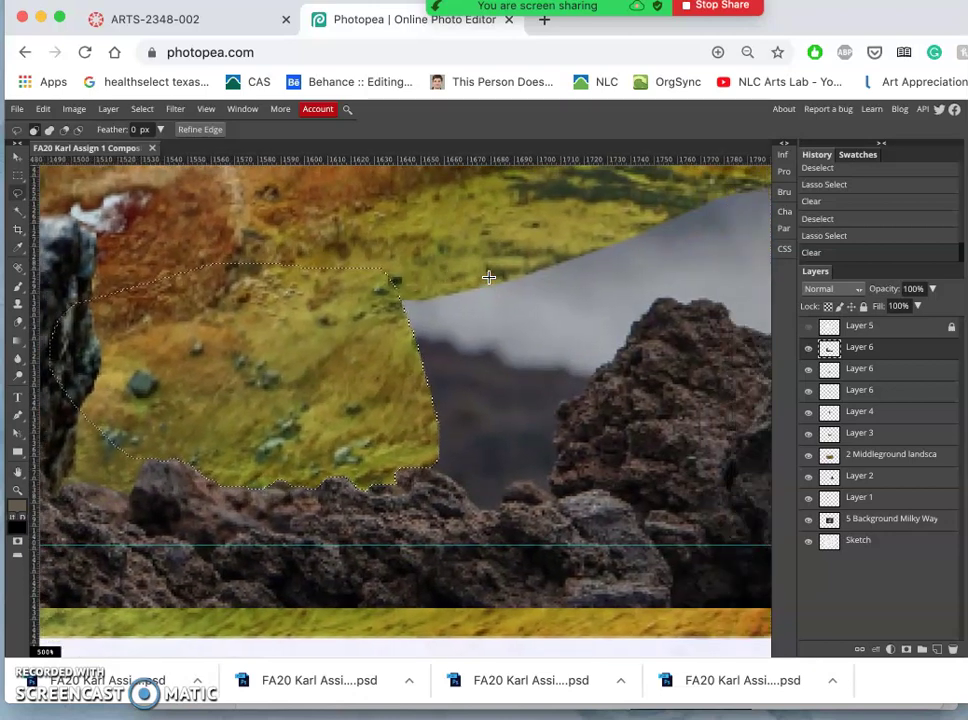
scroll(489, 277, "right", 1)
mouse_move(649, 296)
left_mouse_down()
mouse_move(564, 389)
mouse_move(533, 404)
mouse_move(531, 485)
left_mouse_up()
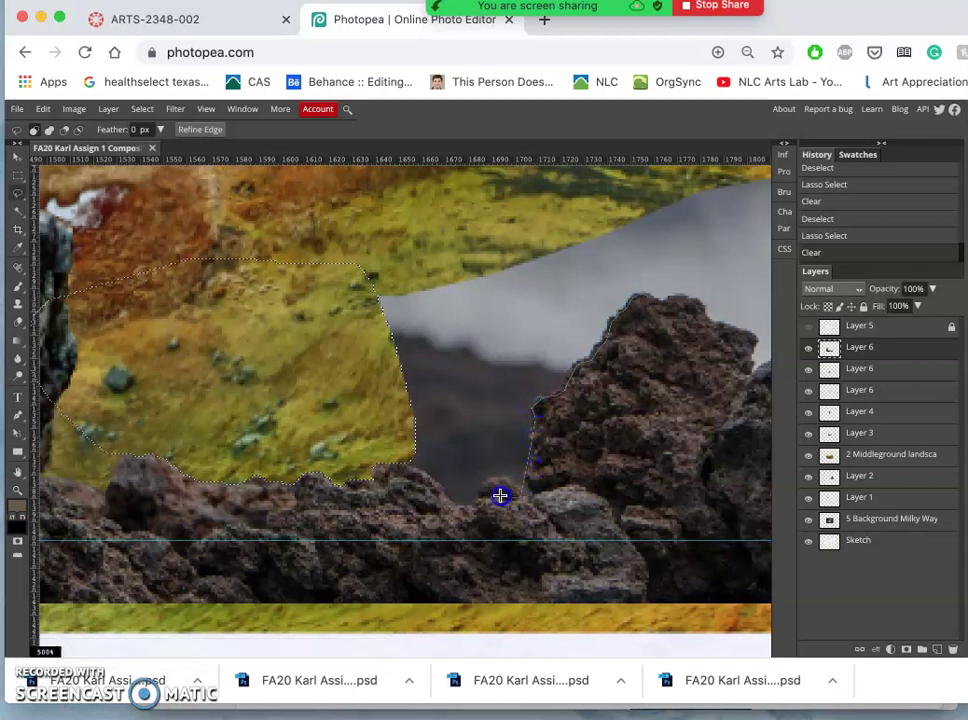
mouse_move(470, 506)
left_mouse_down()
mouse_move(328, 403)
mouse_move(326, 262)
mouse_move(431, 207)
mouse_move(558, 208)
mouse_move(598, 218)
mouse_move(649, 278)
left_mouse_up()
key("Delete")
left_click(531, 275)
Lasso the remaining grey area above the rightmost lava peaks out to the image's edge and clear it
scroll(531, 275, "right", 5)
scroll(531, 275, "right", 5)
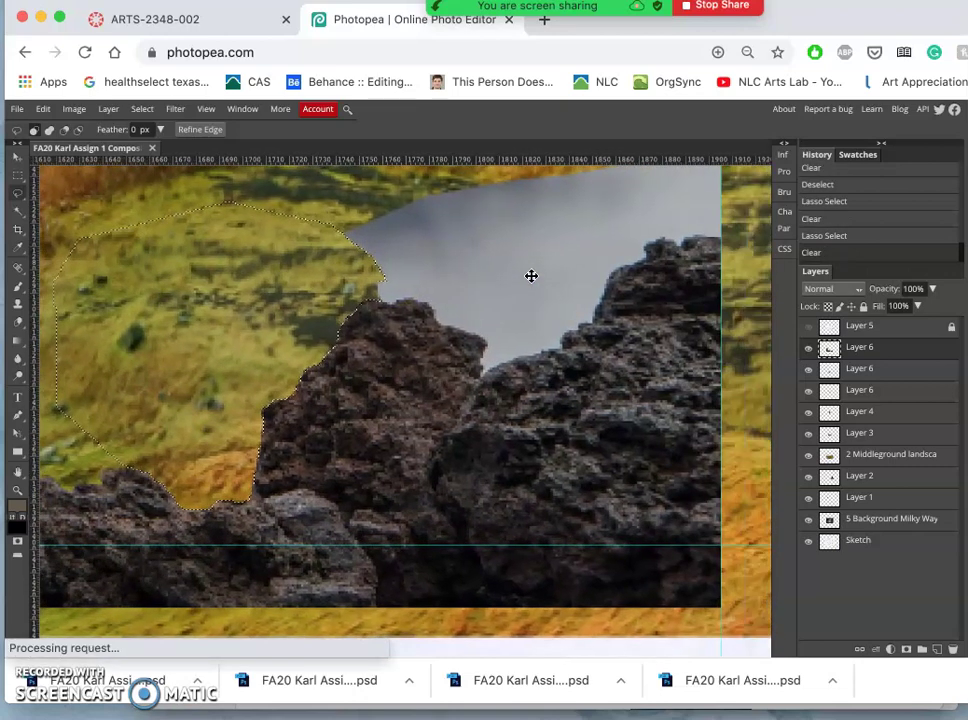
scroll(531, 275, "up", 3)
scroll(531, 276, "up", 1)
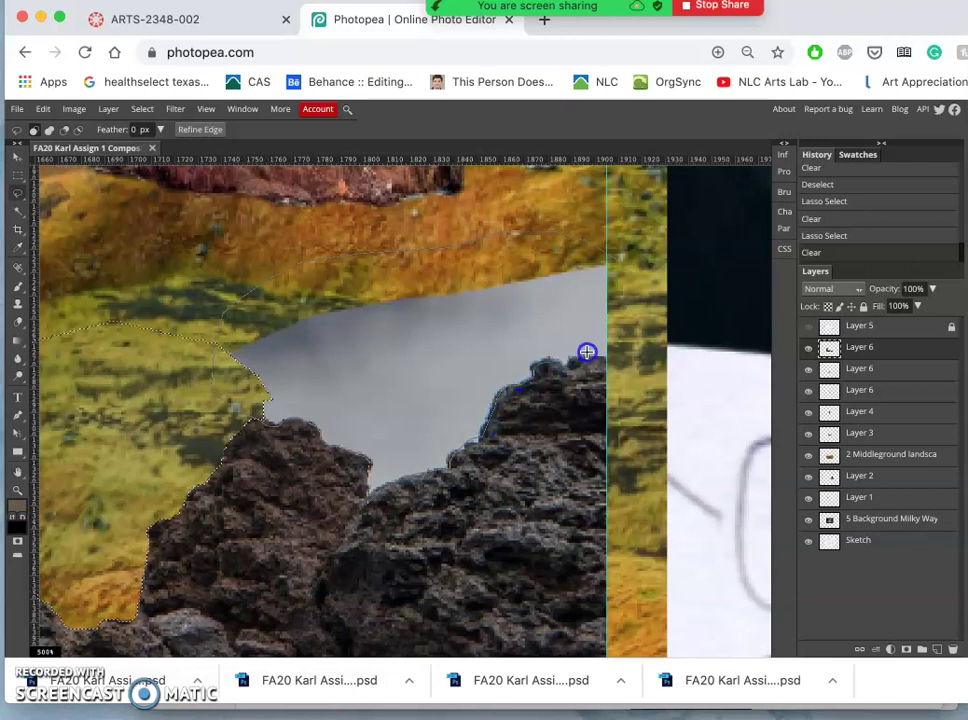
left_click_drag(614, 334, 618, 272)
key("Delete")
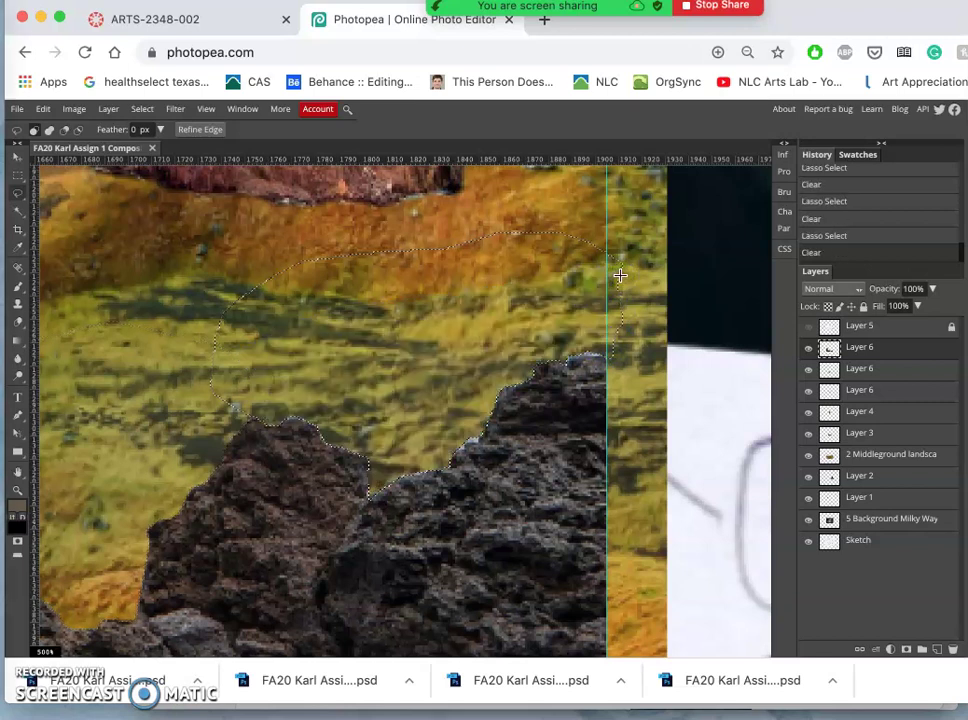
Nudge the selection down slightly, clear the grey fringe along the rightmost peaks' edges and deselect
key("Down")
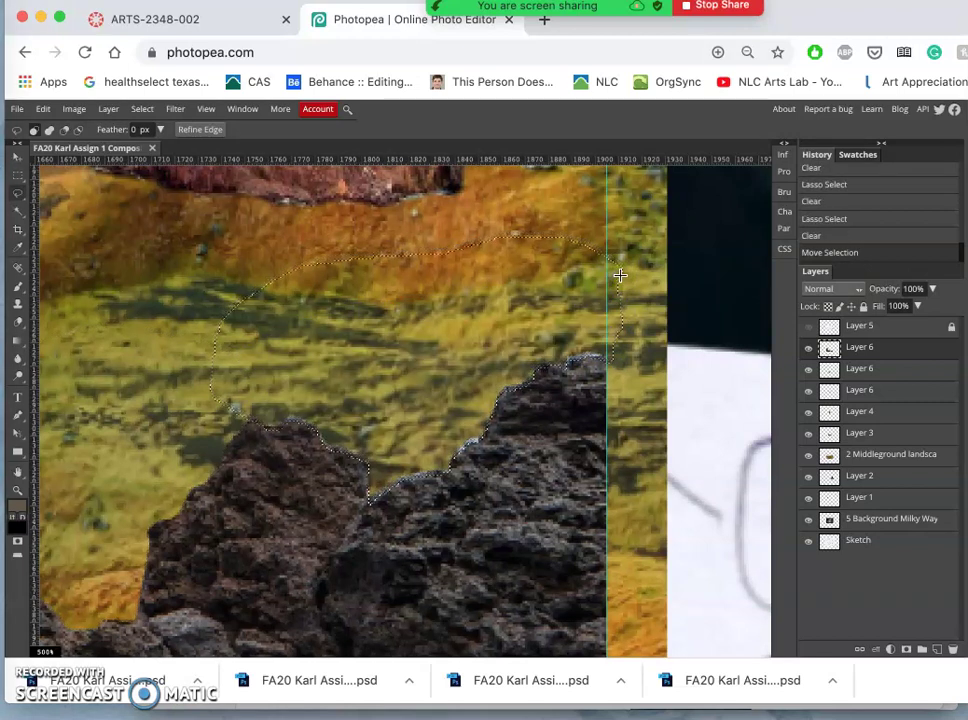
key("Delete")
key("Delete")
left_click(620, 276)
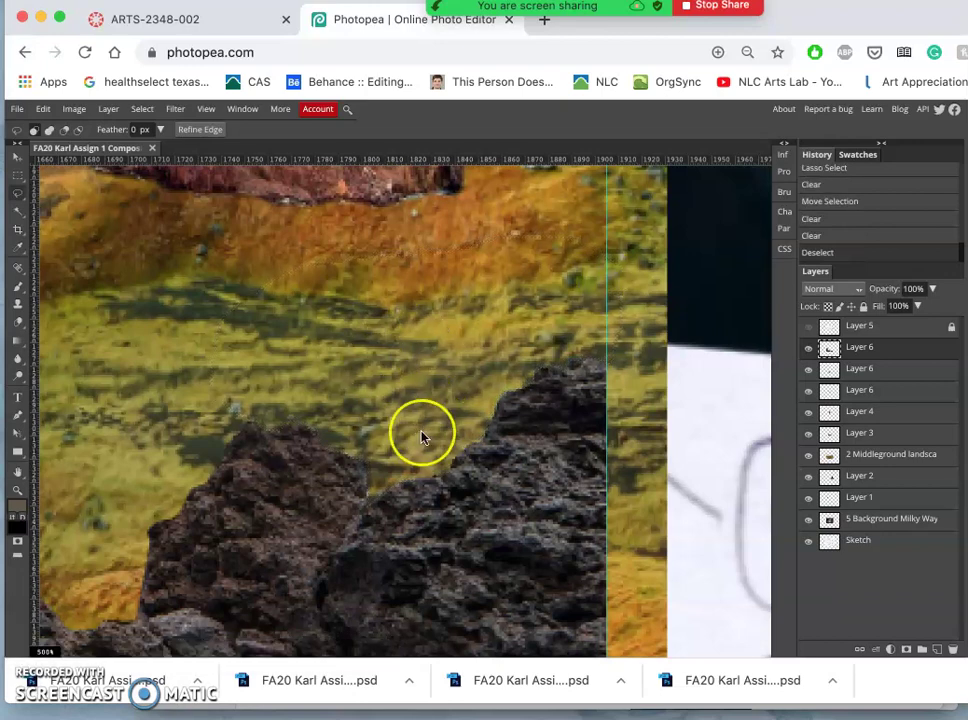
Examine the cleaned lava rock edges up close and in the context of the whole composite
scroll(421, 437, "down", 2)
scroll(421, 437, "down", 1)
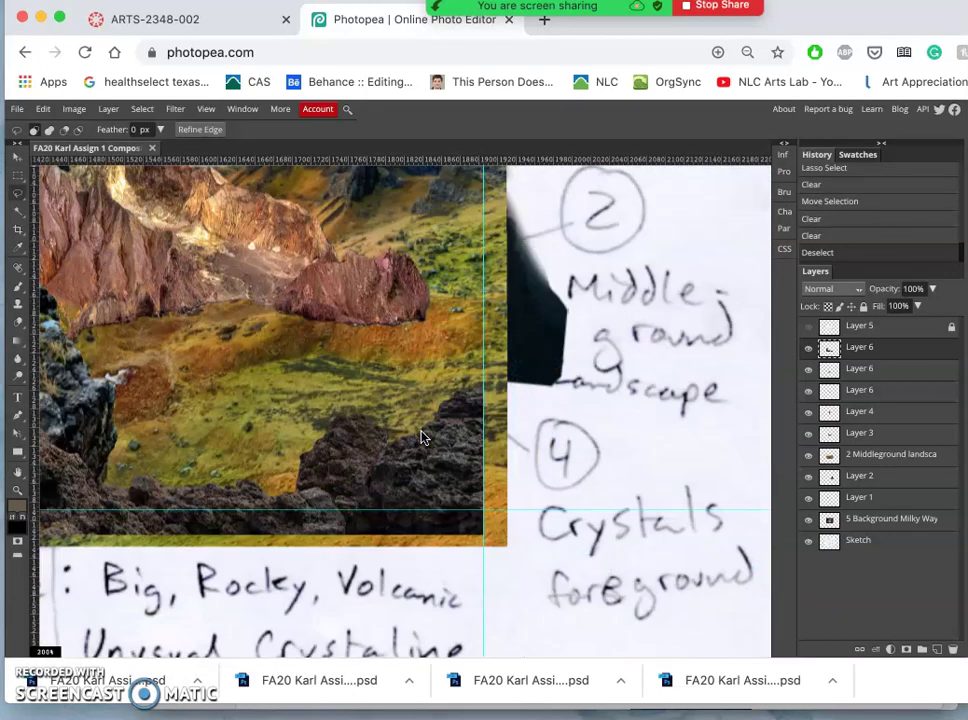
scroll(421, 437, "up", 1)
scroll(421, 437, "up", 2)
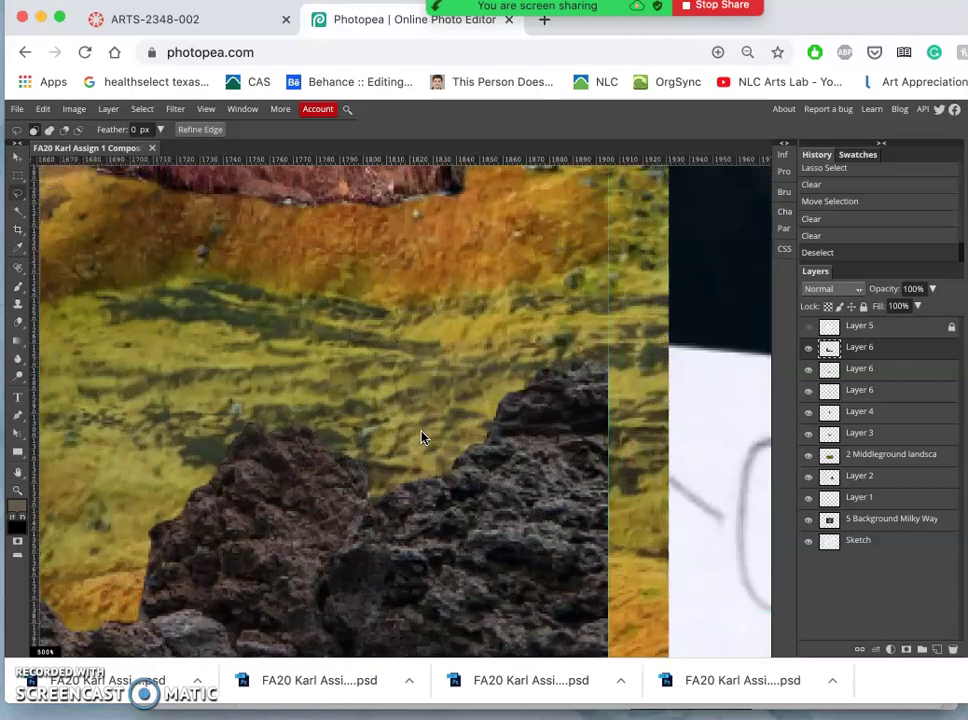
scroll(421, 437, "down", 1)
scroll(421, 437, "down", 2)
scroll(421, 437, "left", 5)
scroll(421, 437, "up", 2)
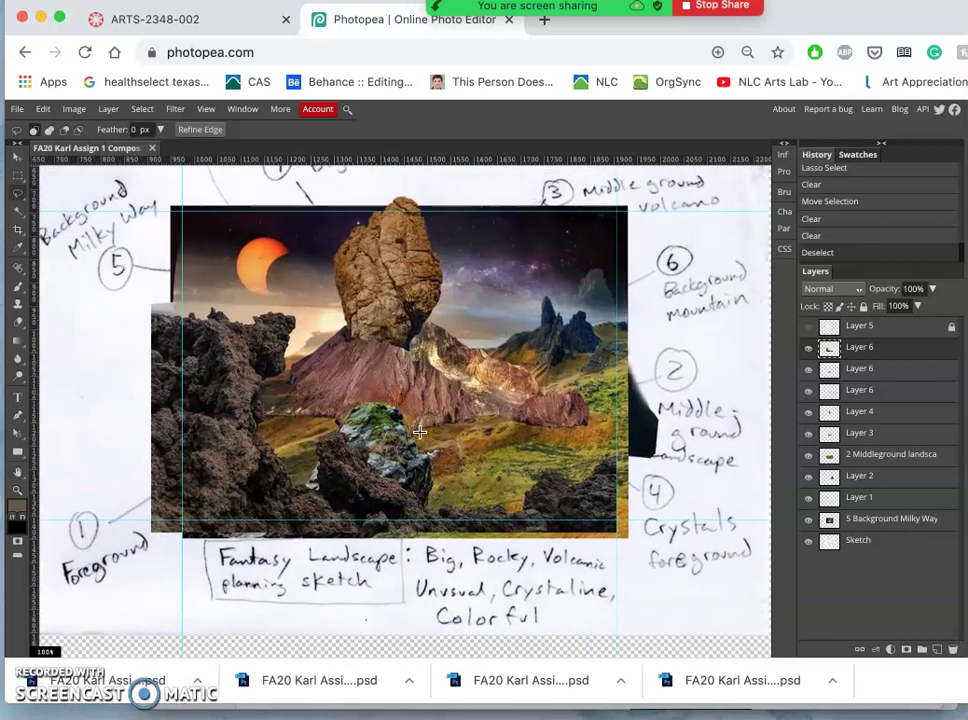
scroll(420, 432, "left", 2)
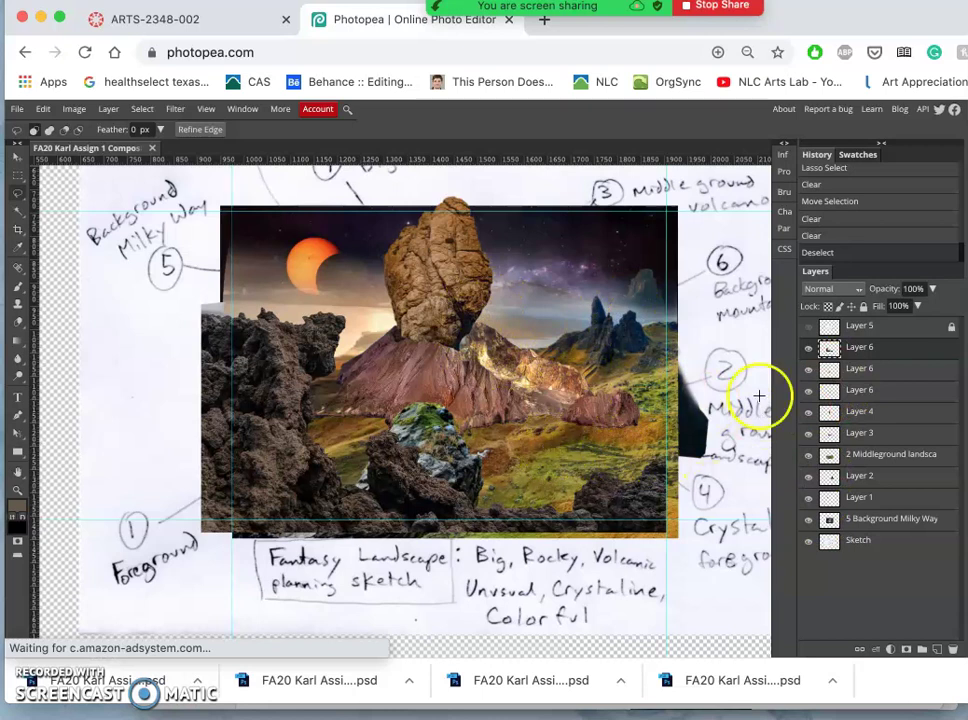
Compare the composite with and without the foreground lava rock layer
left_click(809, 349)
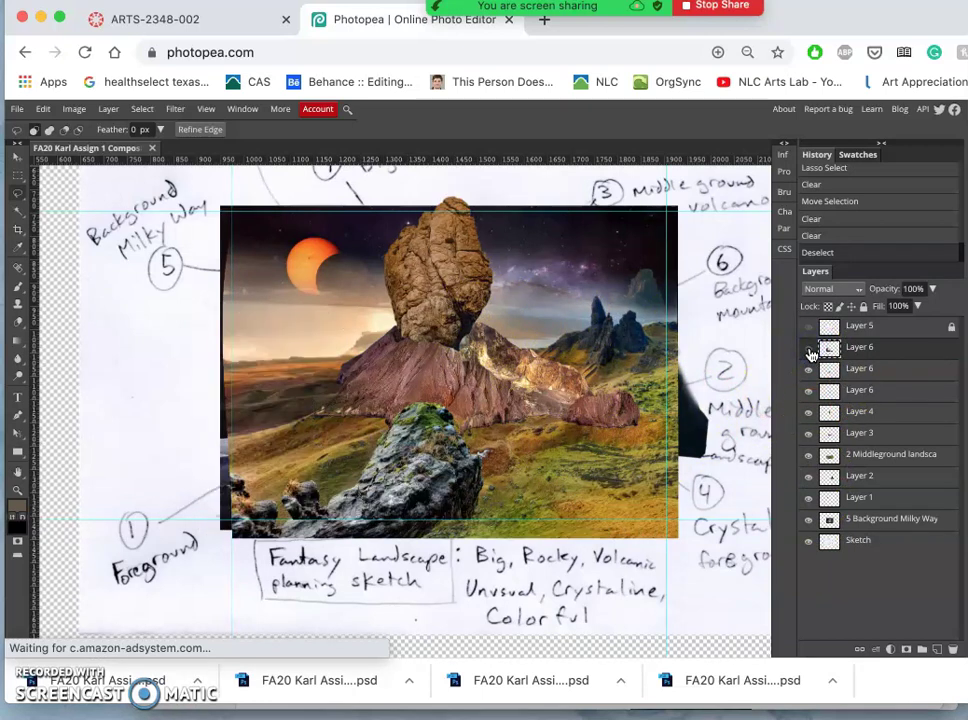
left_click(810, 350)
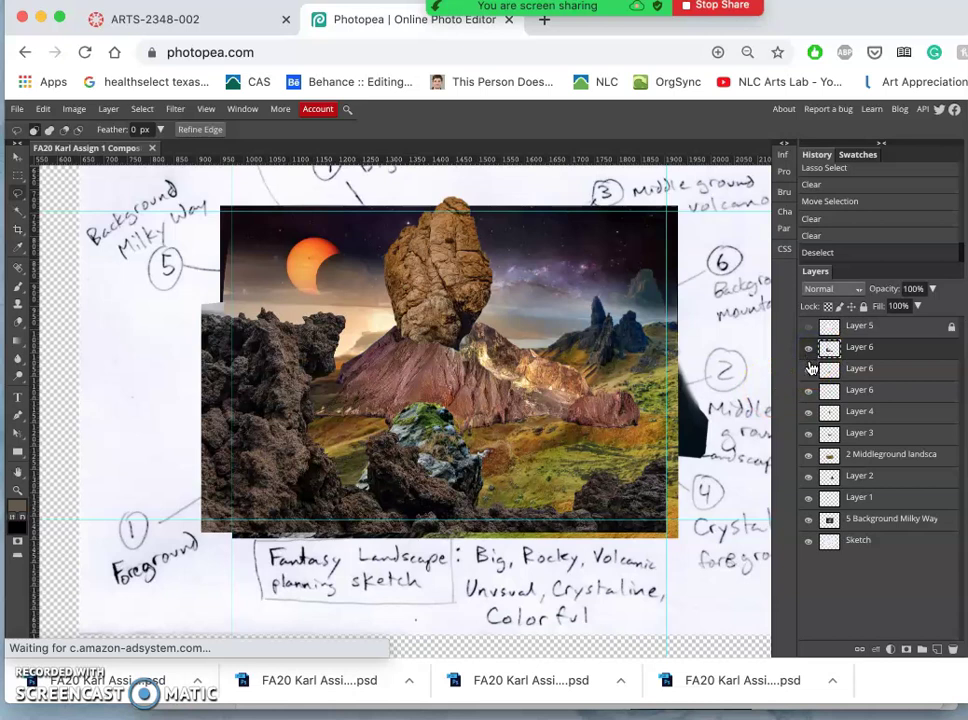
left_click(809, 370)
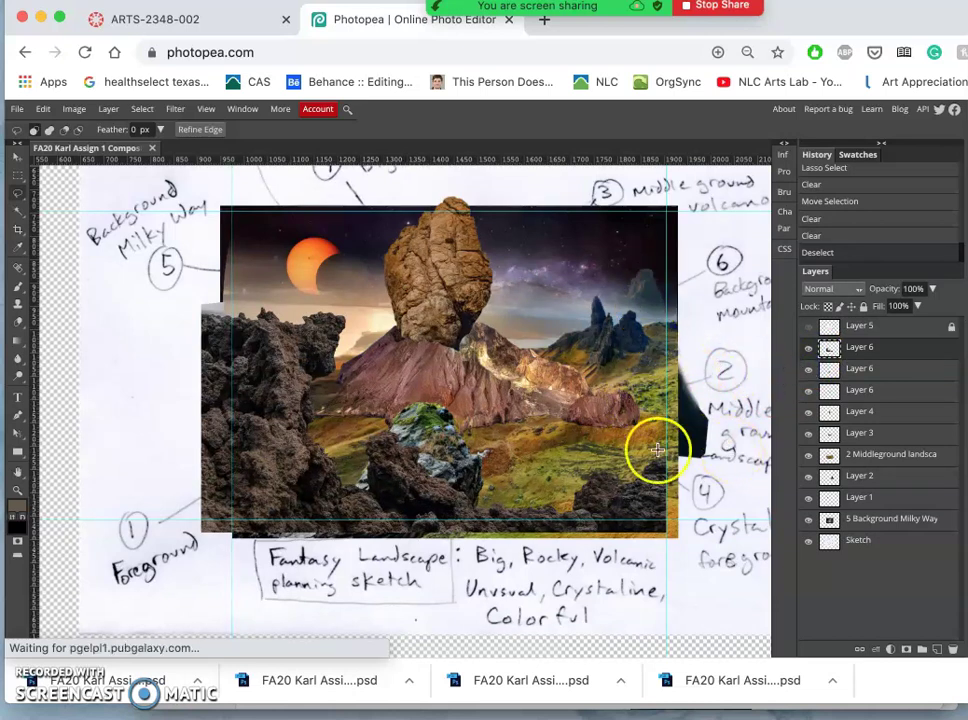
Overlay the Layer 5 planning sketch to check the crystal's planned spot among the right foreground rocks, and hide it again
left_click(809, 327)
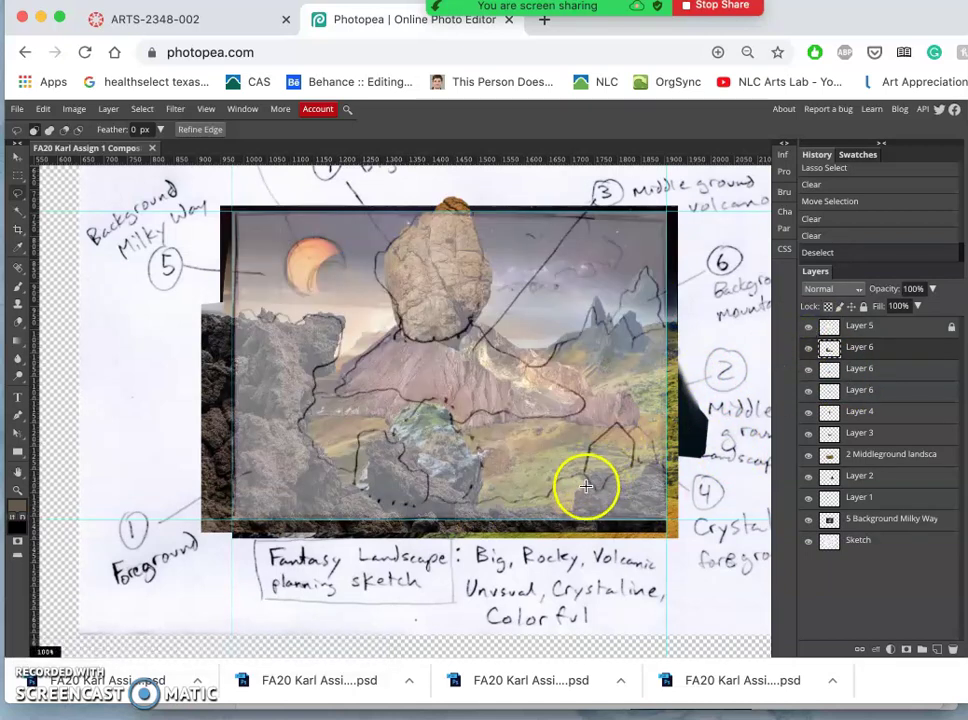
mouse_move(583, 478)
left_mouse_down()
mouse_move(598, 467)
mouse_move(566, 404)
mouse_move(577, 497)
mouse_move(570, 455)
left_mouse_up()
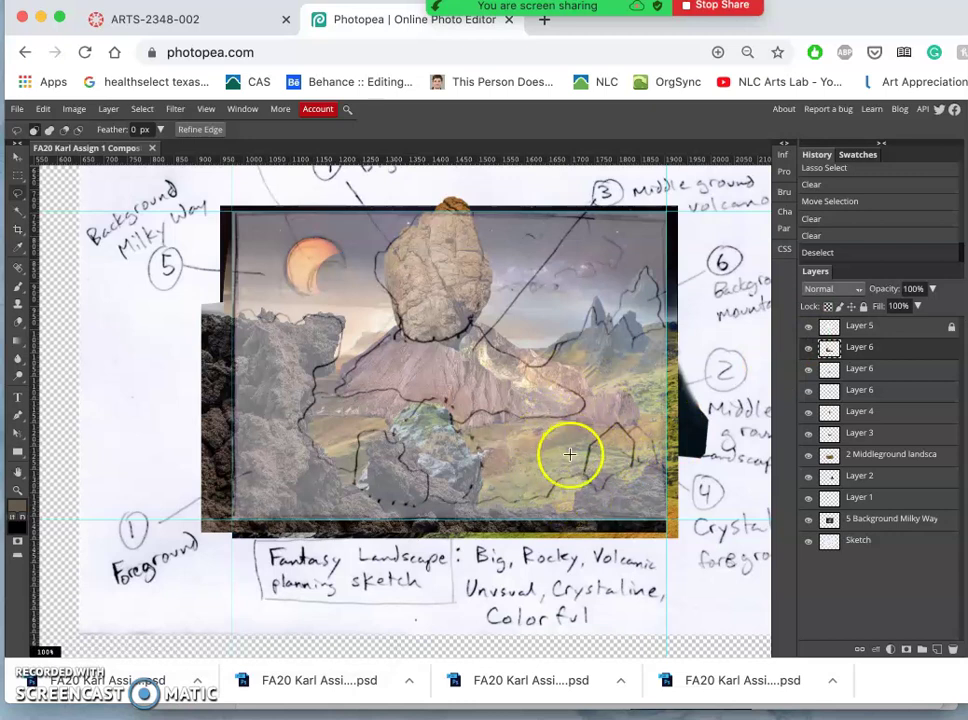
left_click(808, 349)
left_click(808, 348)
left_click(808, 327)
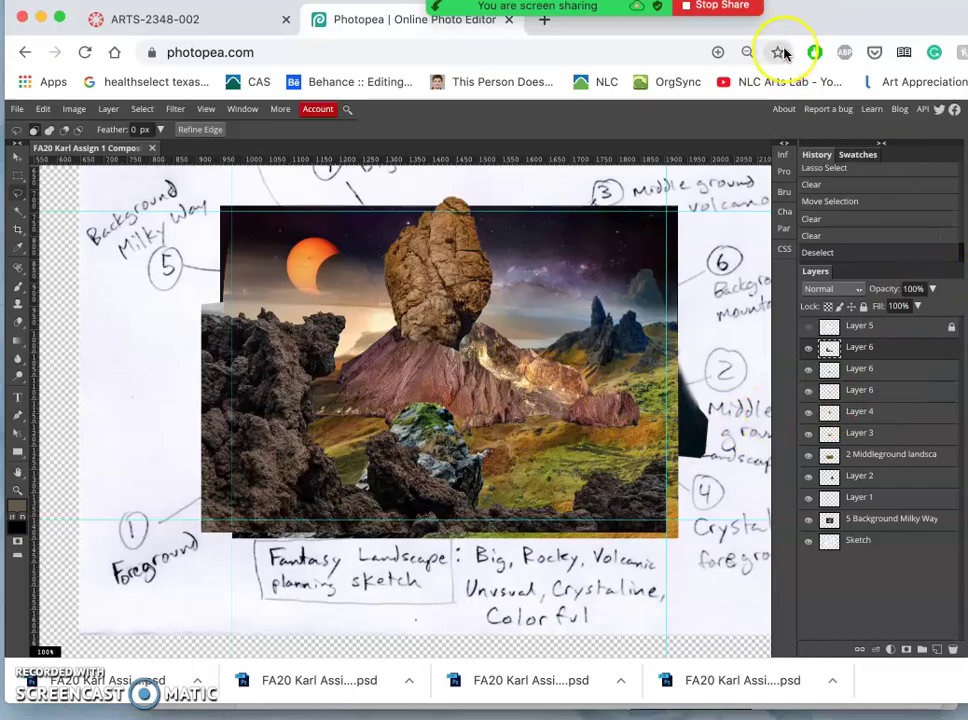
Bring up the reference images folder in Finder and place 4b Crystals.jpg into the composite
key("ctrl+Up")
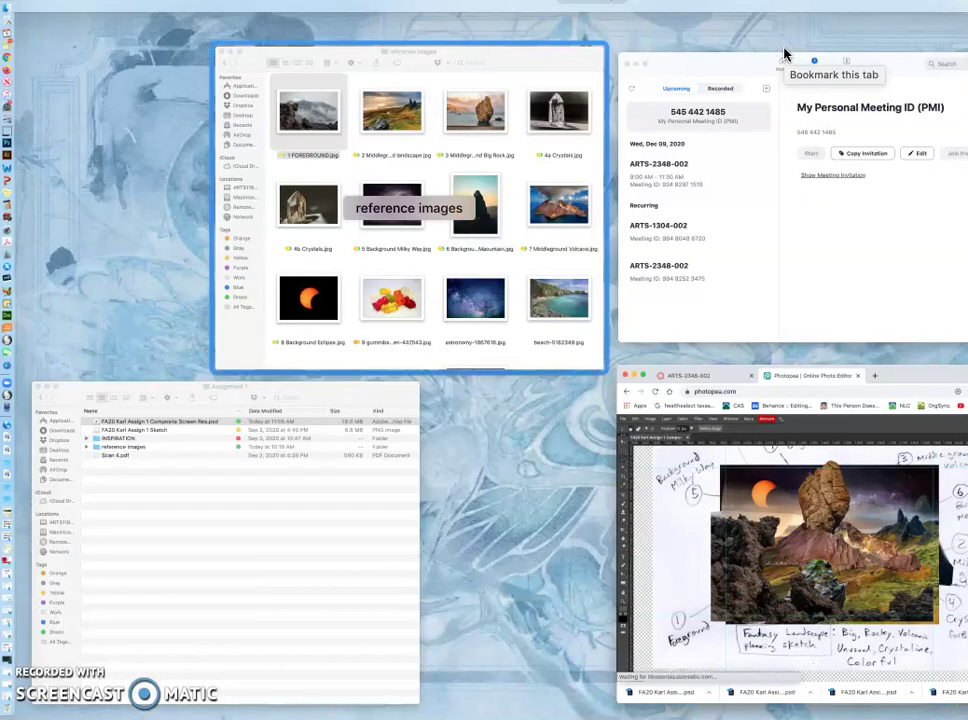
left_click(552, 222)
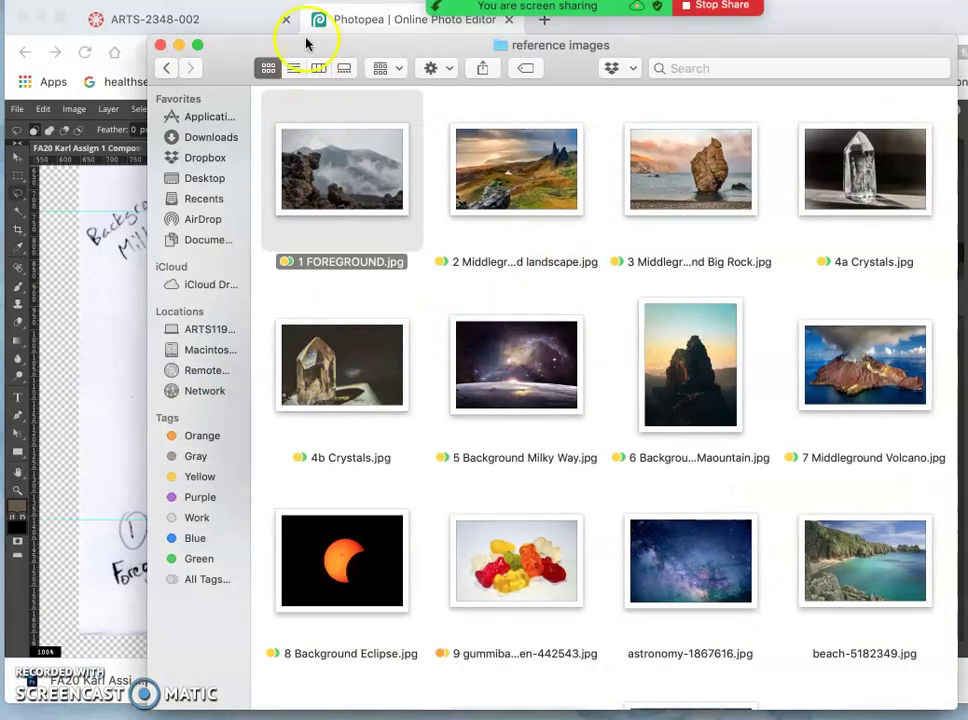
left_click_drag(250, 58, 659, 45)
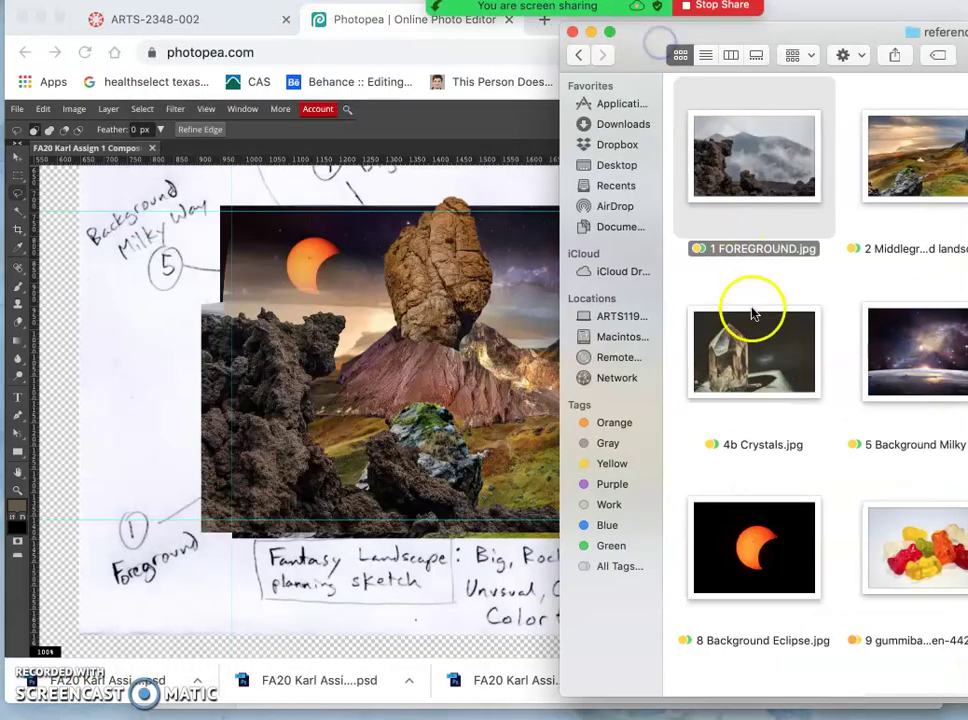
left_click_drag(754, 322, 575, 412)
key("ctrl+Up")
left_click(410, 540)
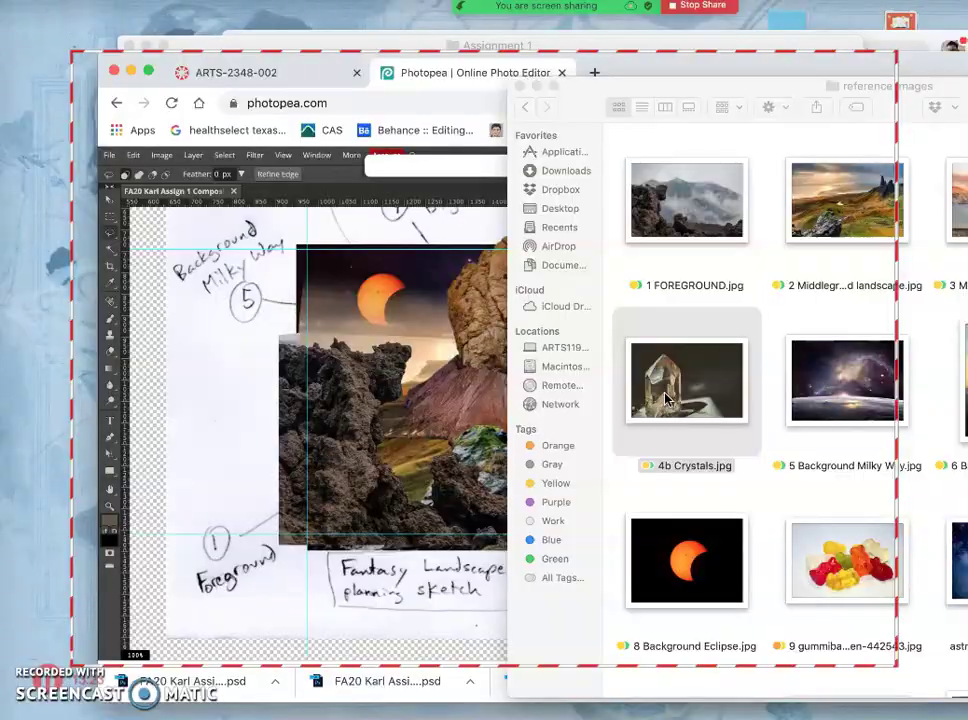
left_click_drag(860, 33, 519, 553)
left_click(540, 481)
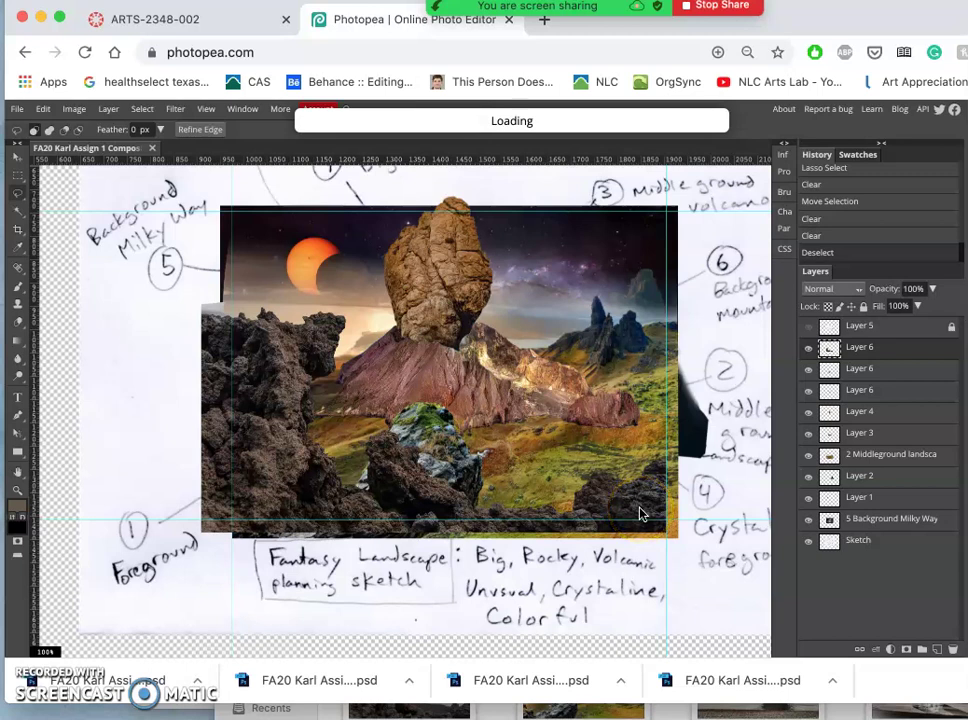
left_click(586, 456)
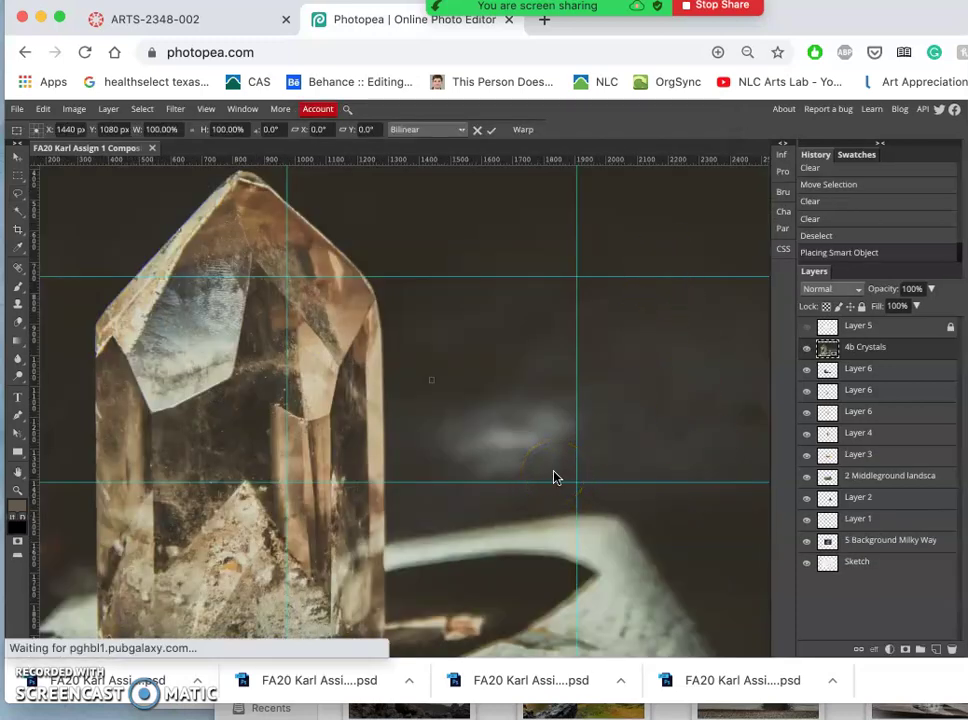
Scale the placed crystal image down to about 19% and move it over the composite's lower right area
key("super+minus")
key("super+minus")
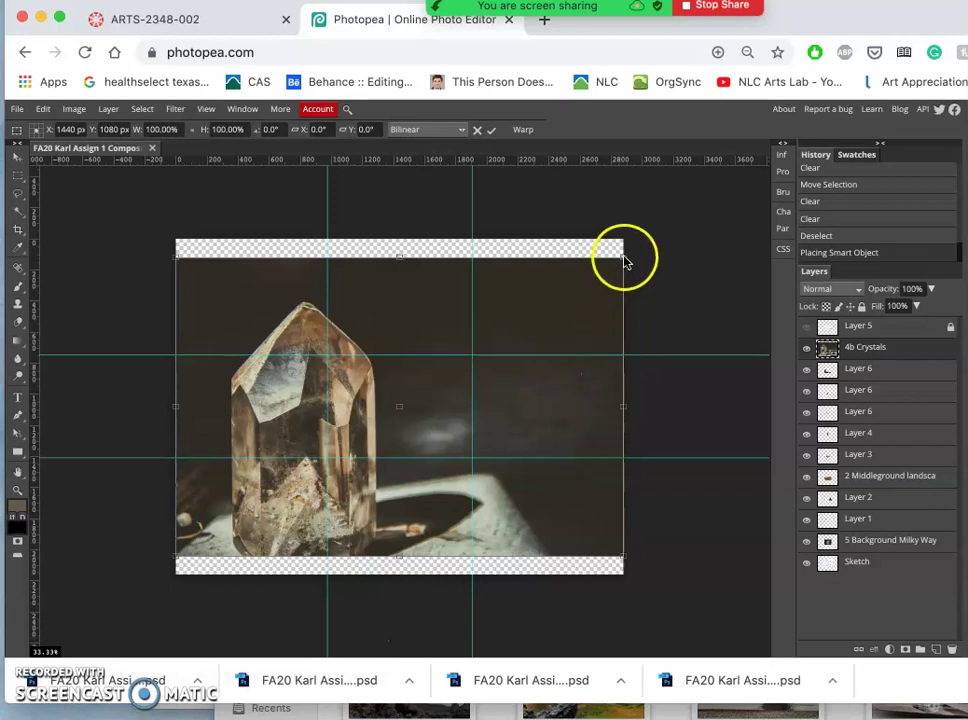
left_click_drag(624, 255, 622, 256)
left_click_drag(527, 319, 262, 469)
mouse_move(231, 512)
left_mouse_down()
mouse_move(357, 461)
mouse_move(496, 429)
mouse_move(481, 424)
left_mouse_up()
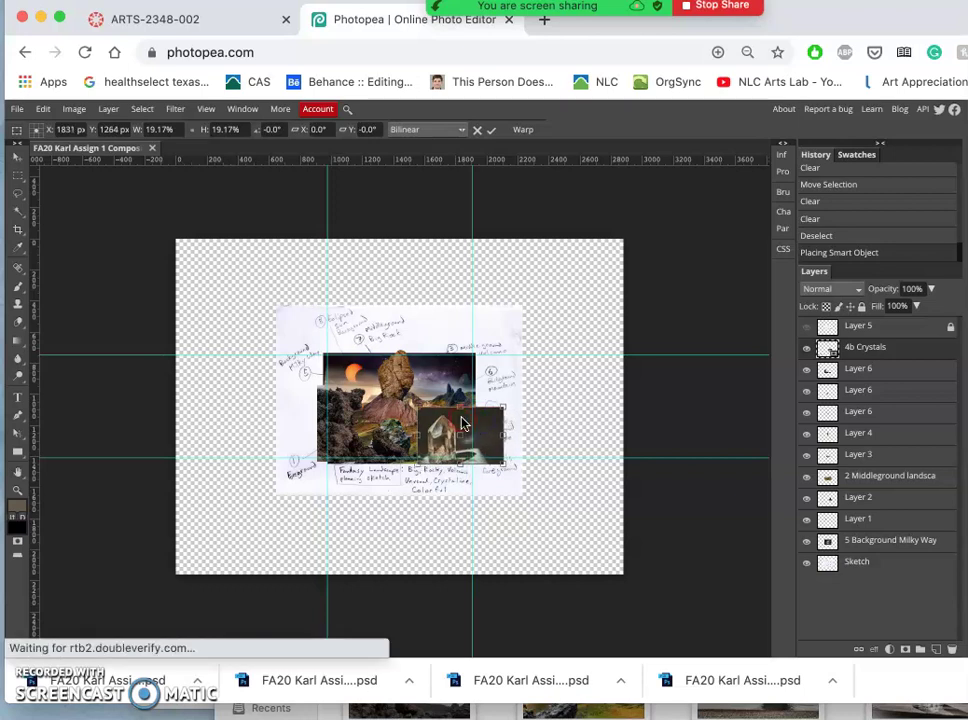
Flip the crystal image horizontally and shift it so the crystal stands over the right foreground rocks
right_click(462, 424)
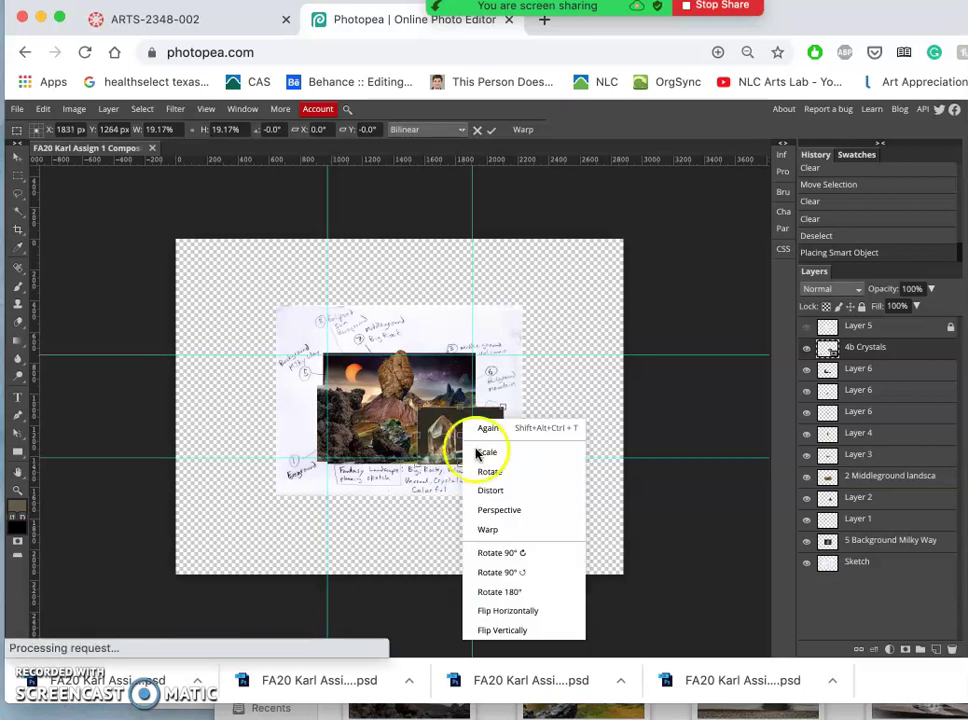
left_click(498, 612)
left_click_drag(476, 450, 448, 439)
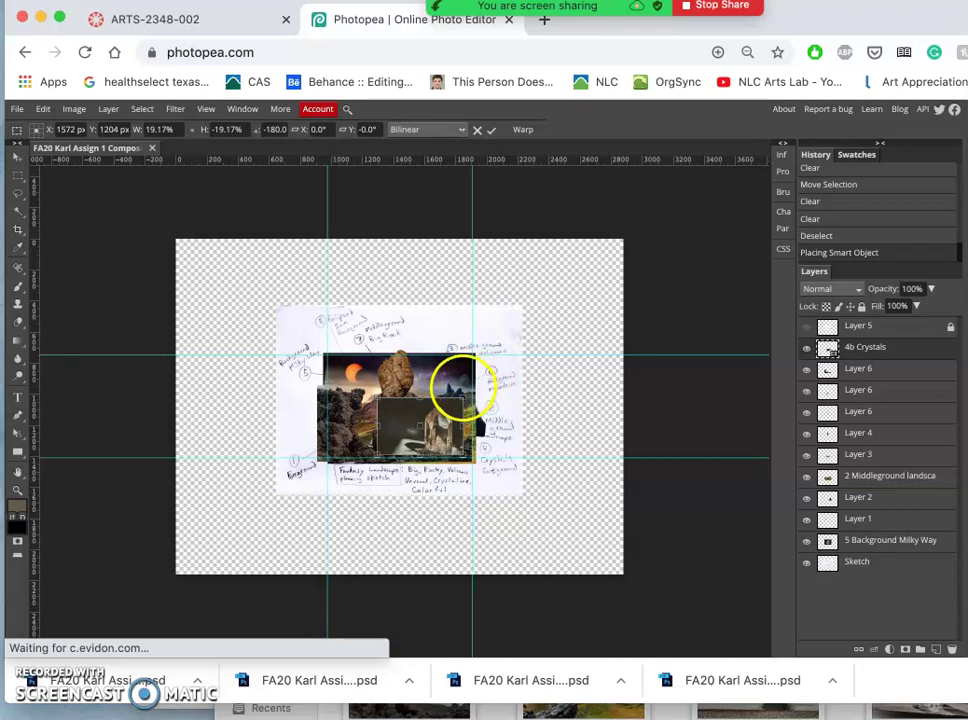
Rotate the crystal image about 13° clockwise and apply the transform
left_click_drag(462, 388, 475, 397)
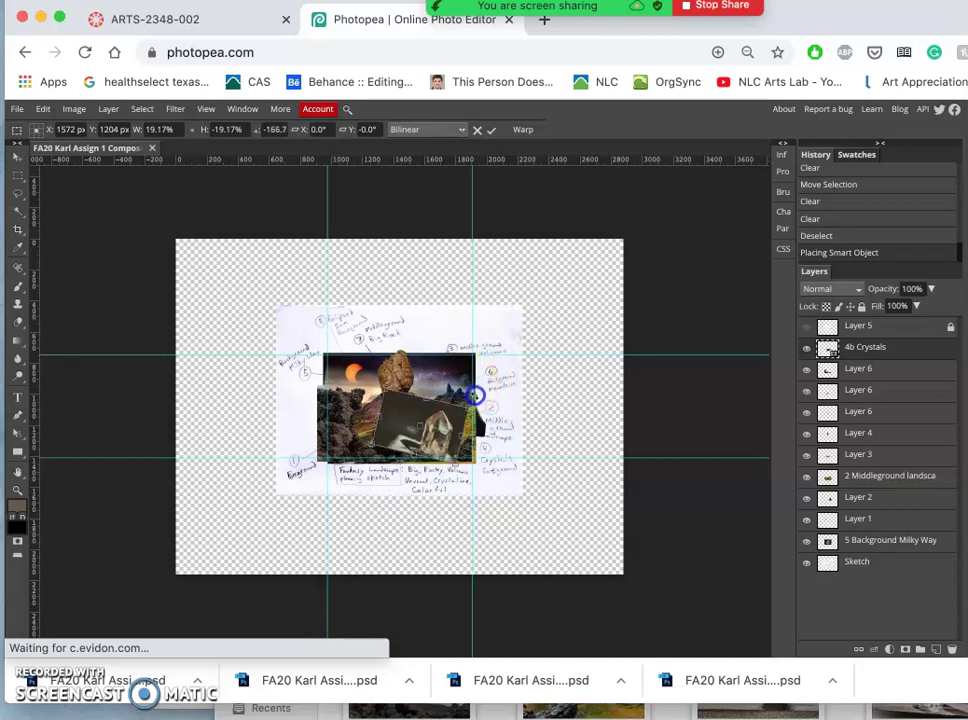
key("super+plus")
key("super+plus")
key("super+plus")
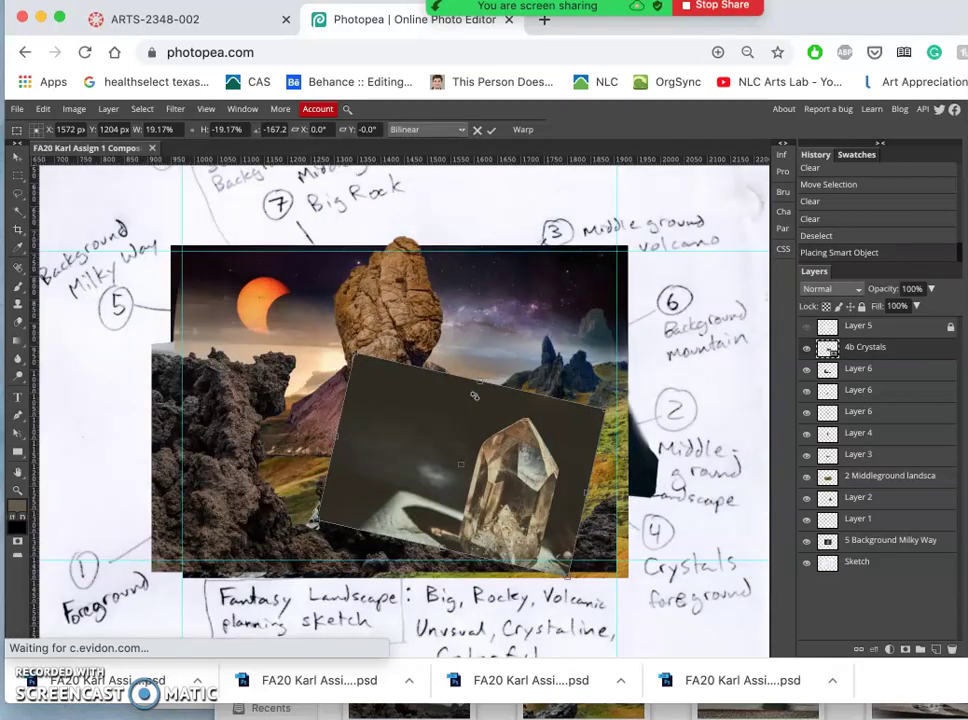
key("Return")
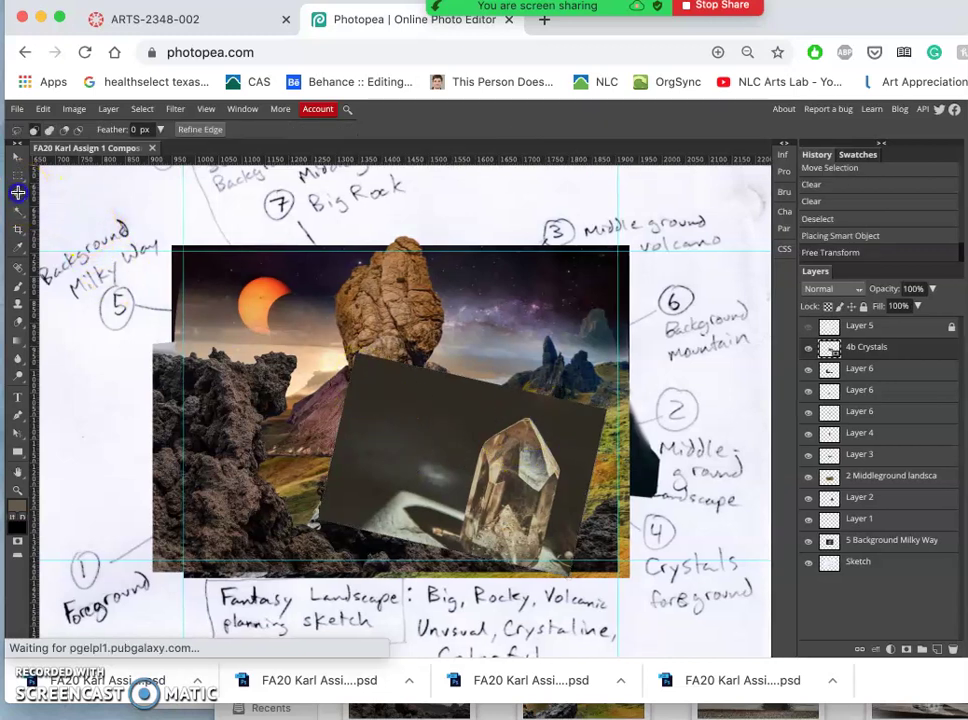
Lasso loosely around the crystal, copy it to its own layer and delete the 4b Crystals layer
left_click_drag(499, 410, 480, 421)
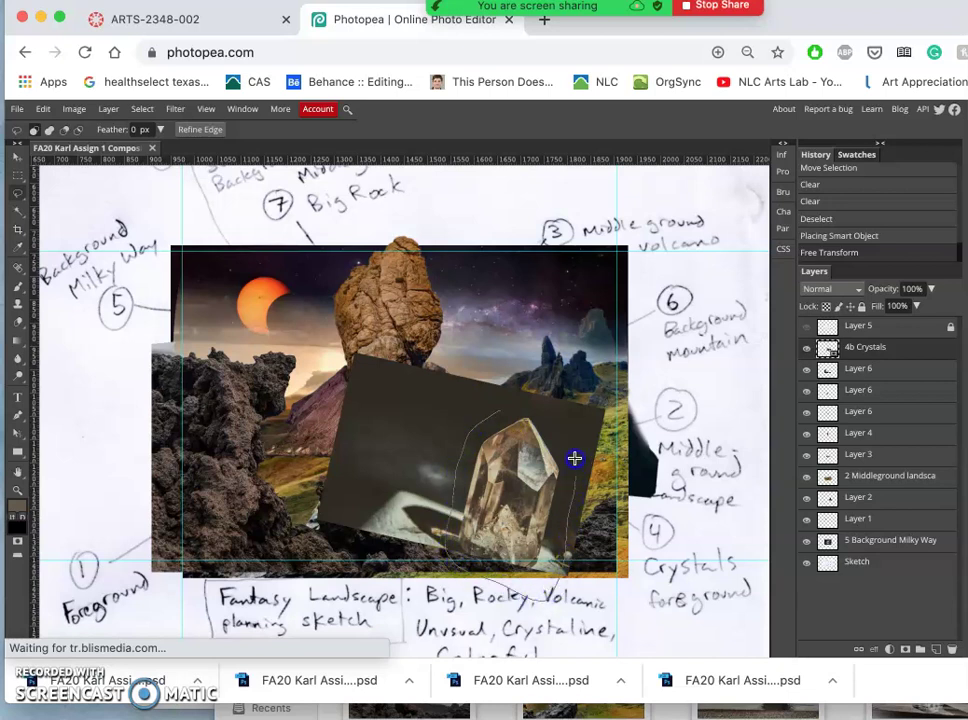
left_click_drag(501, 409, 501, 409)
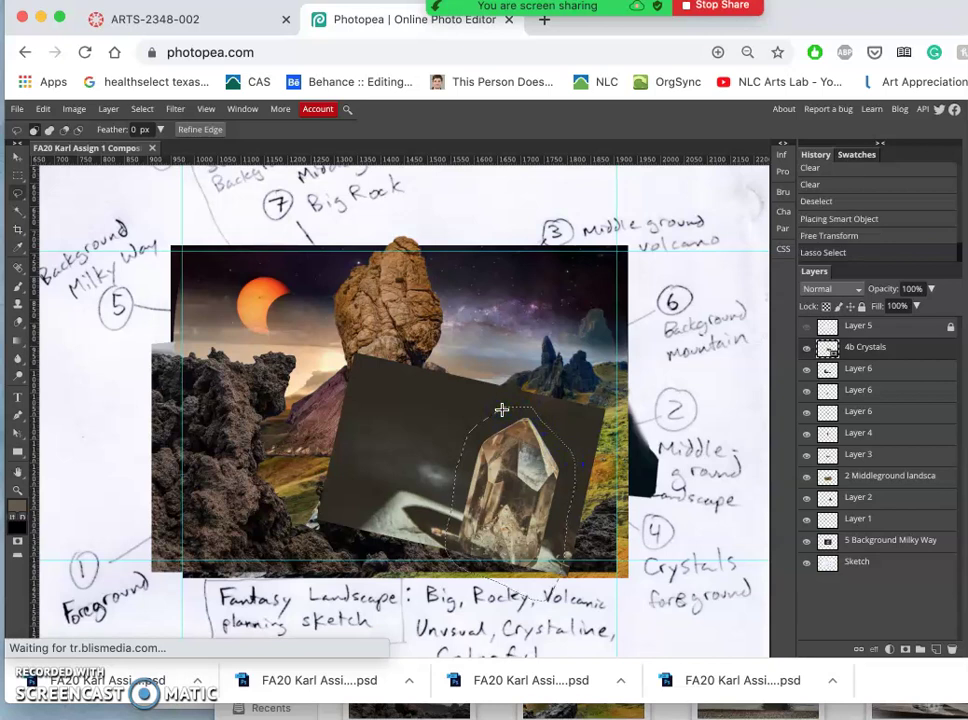
key("super+j")
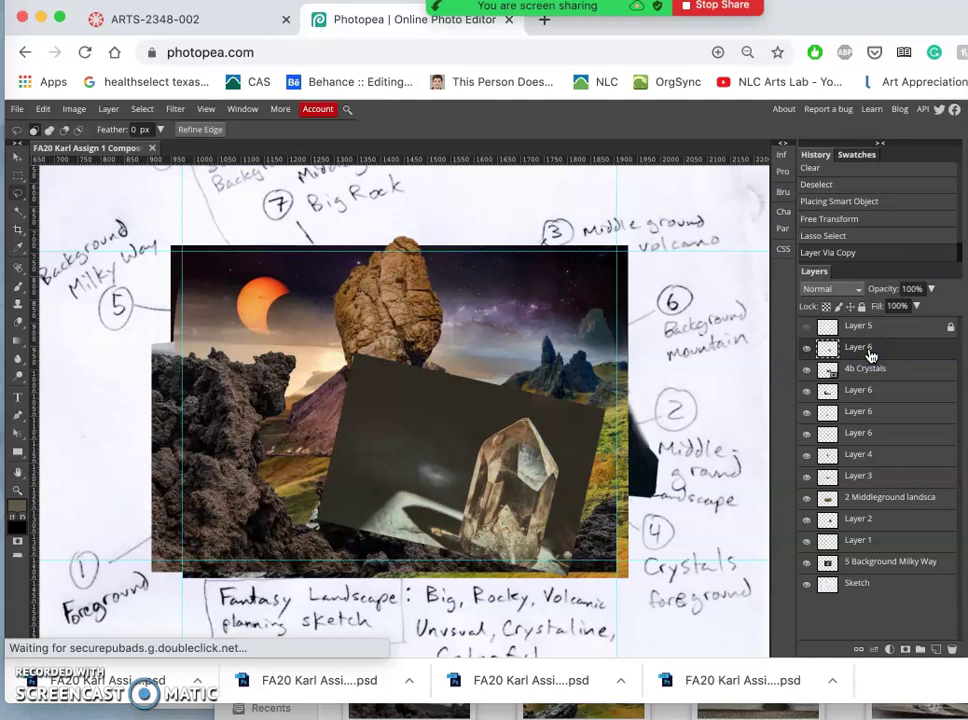
left_click(852, 380)
key("Delete")
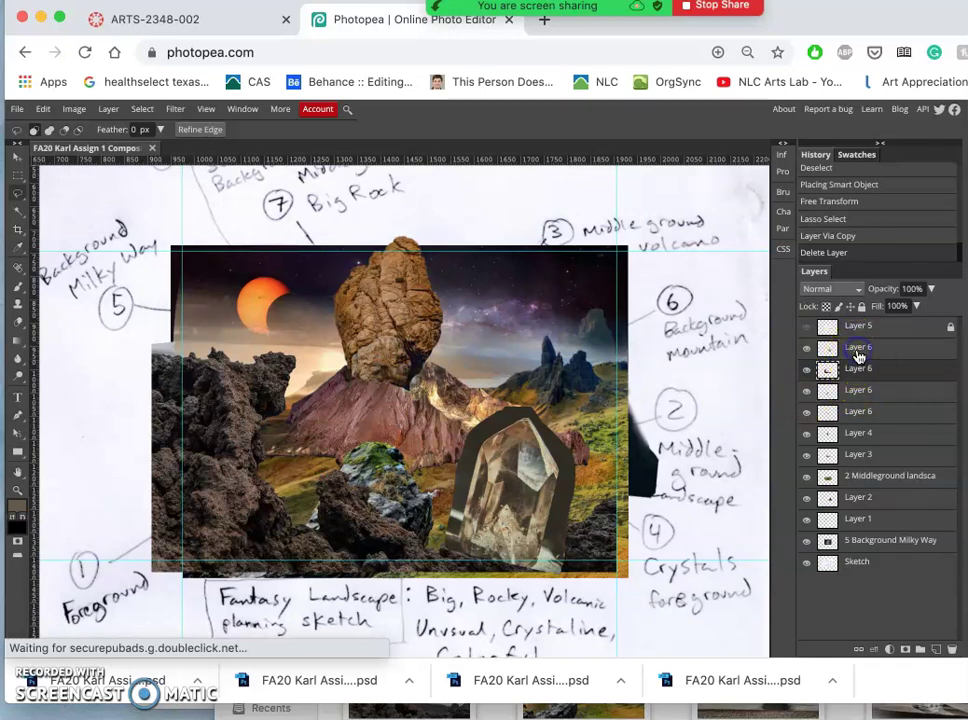
Deselect and place the crystal's layer directly beneath the foreground lava rock layer so its base sits behind the rocks
left_click_drag(857, 352, 856, 374)
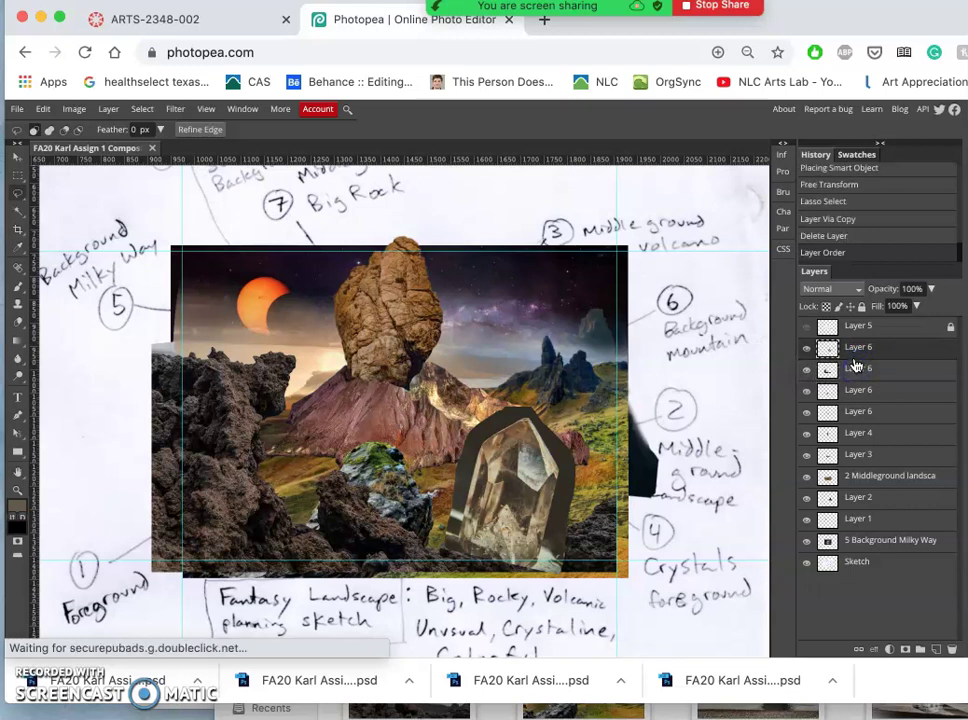
left_click(619, 446)
left_click_drag(865, 392, 863, 423)
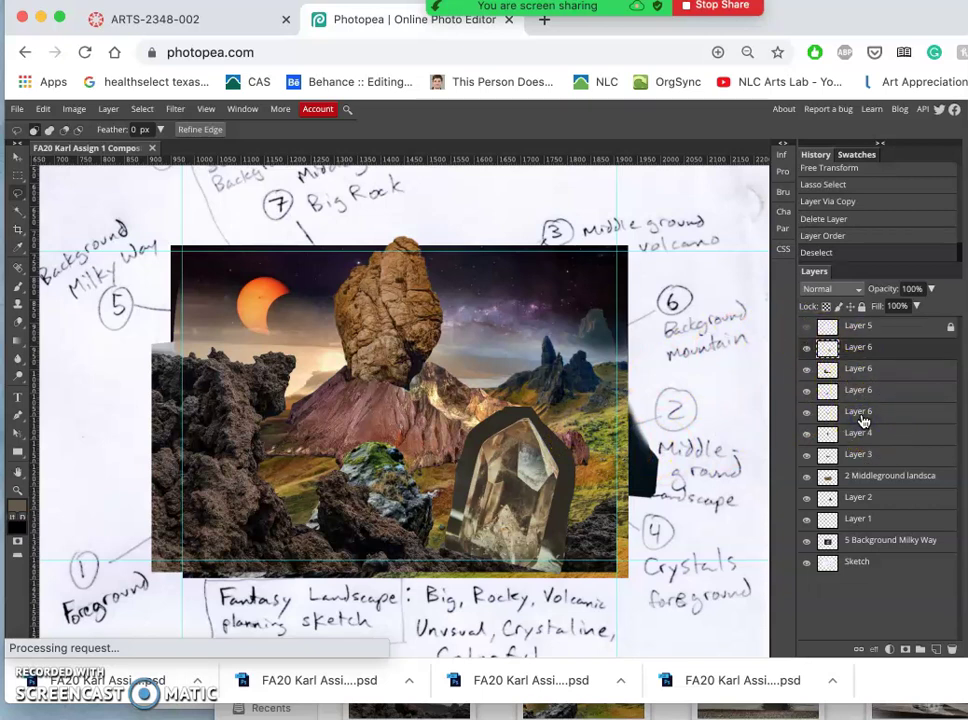
left_click(808, 349)
left_click(807, 350)
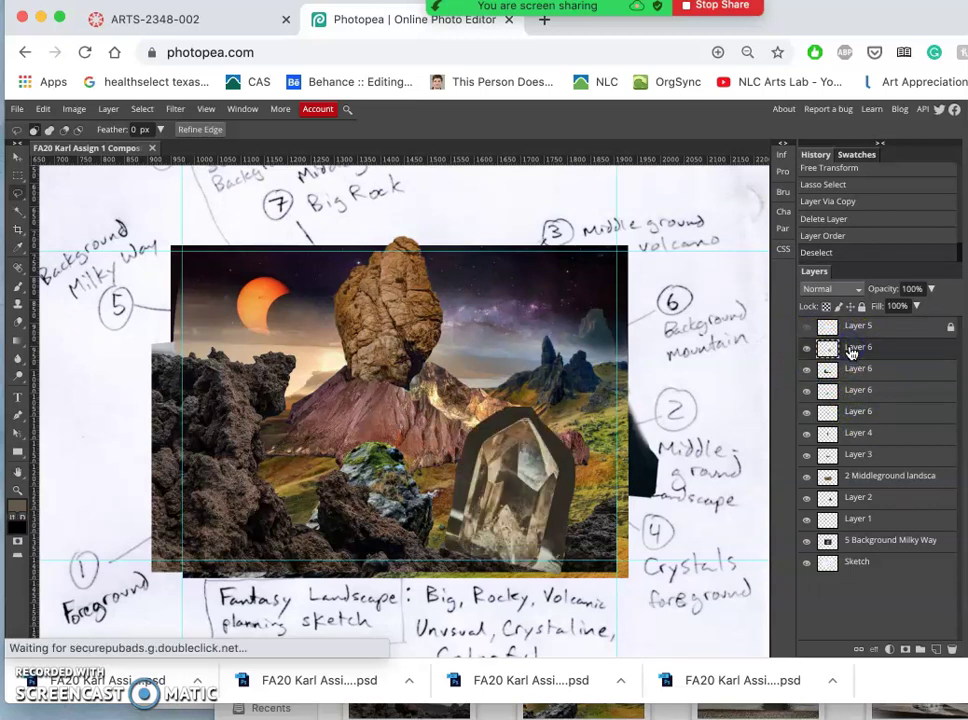
left_click_drag(851, 351, 866, 368)
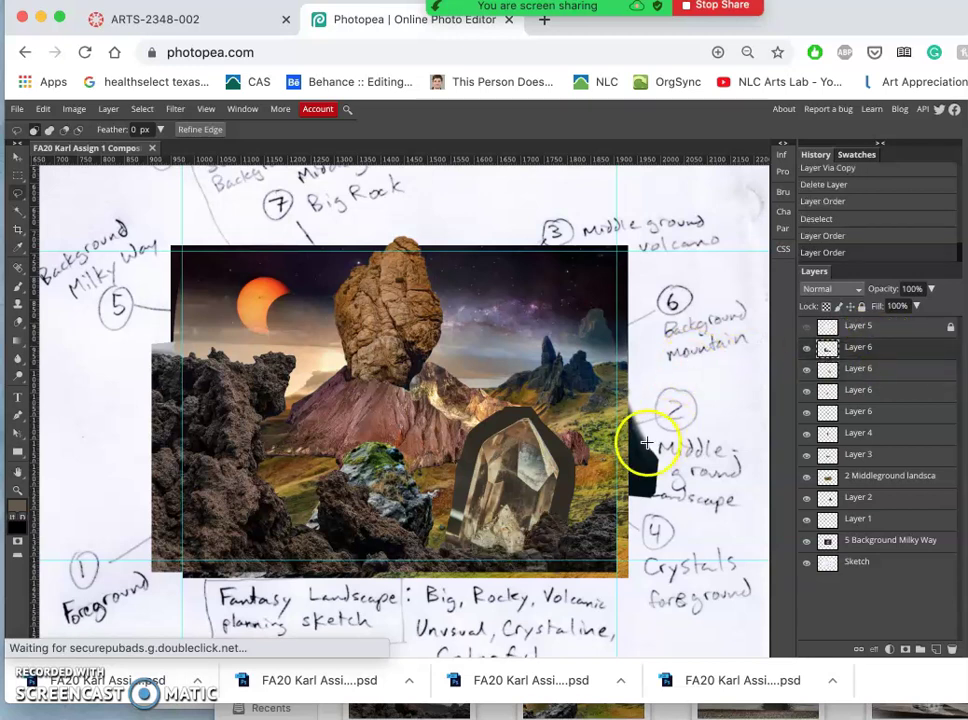